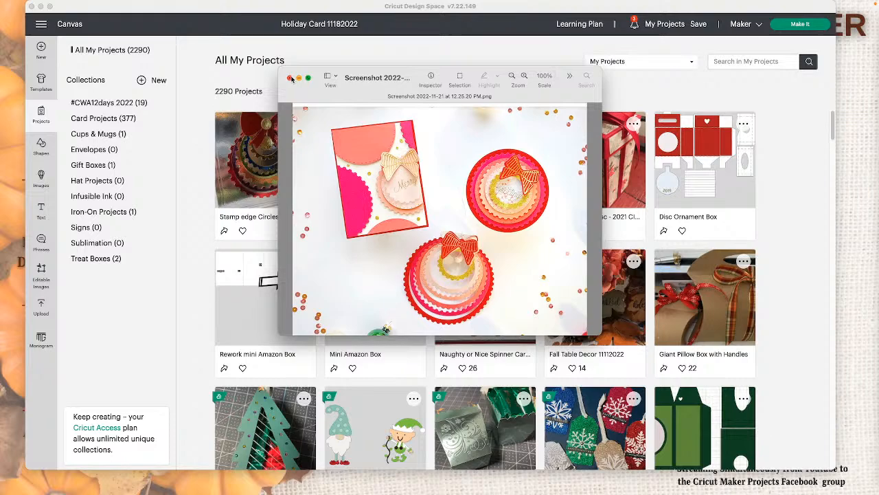
# Step: Close the screenshot preview and look through the photos of the Holiday Card 11182022 project
pyautogui.click(290, 78)
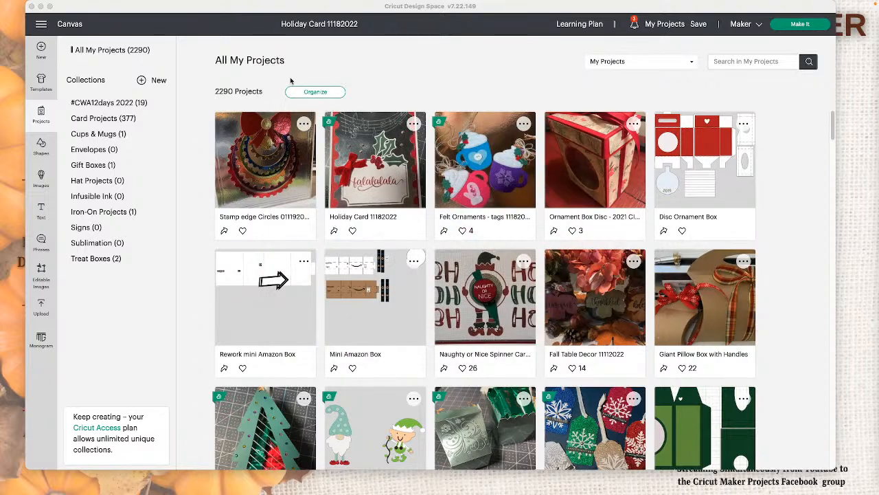
pyautogui.click(370, 159)
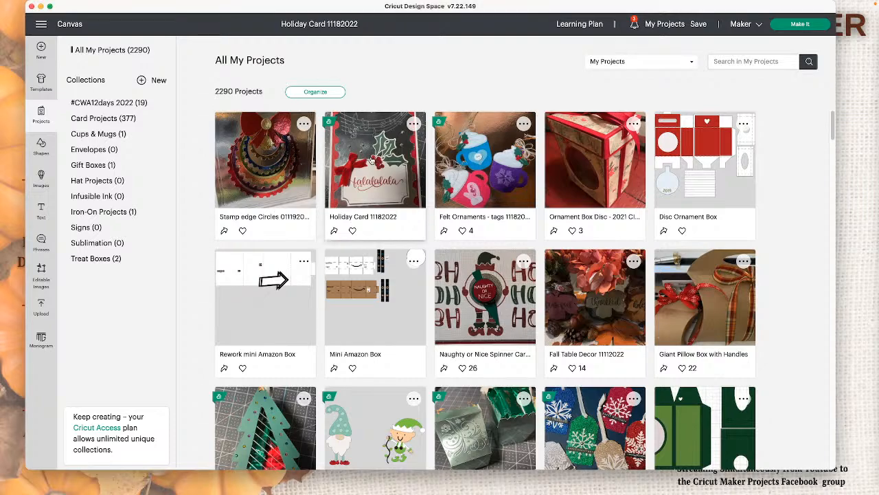
pyautogui.click(370, 159)
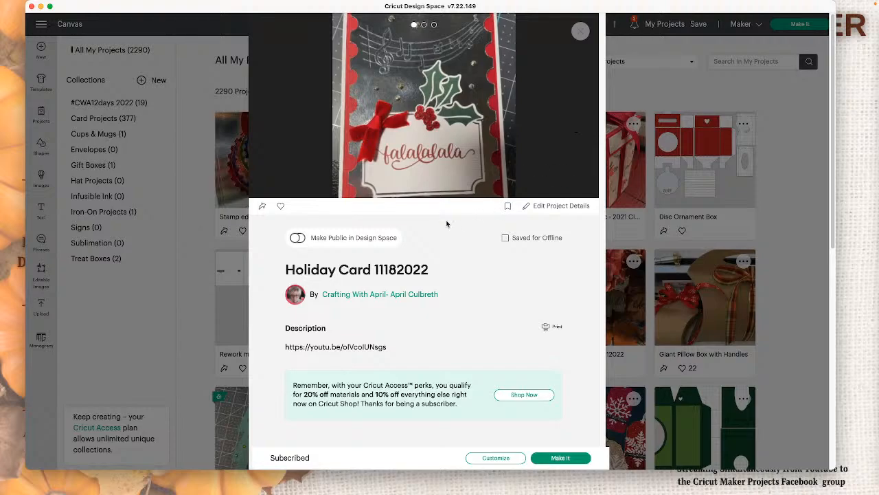
pyautogui.click(576, 120)
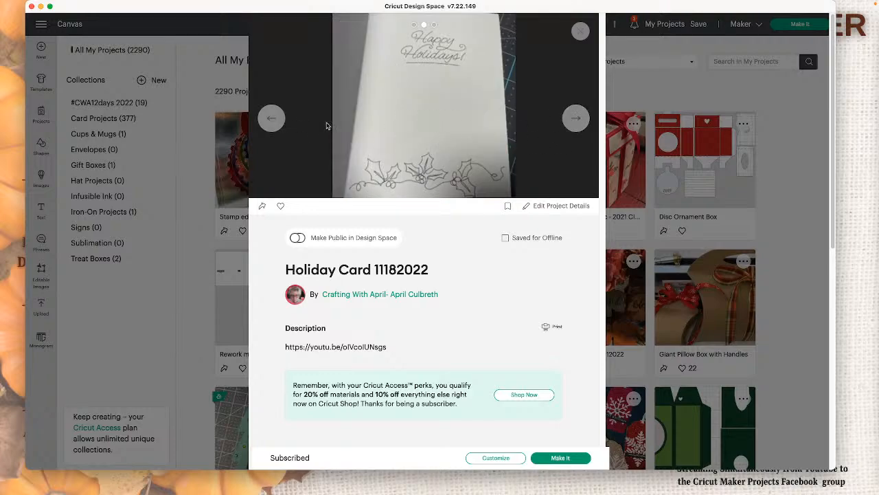
pyautogui.click(581, 32)
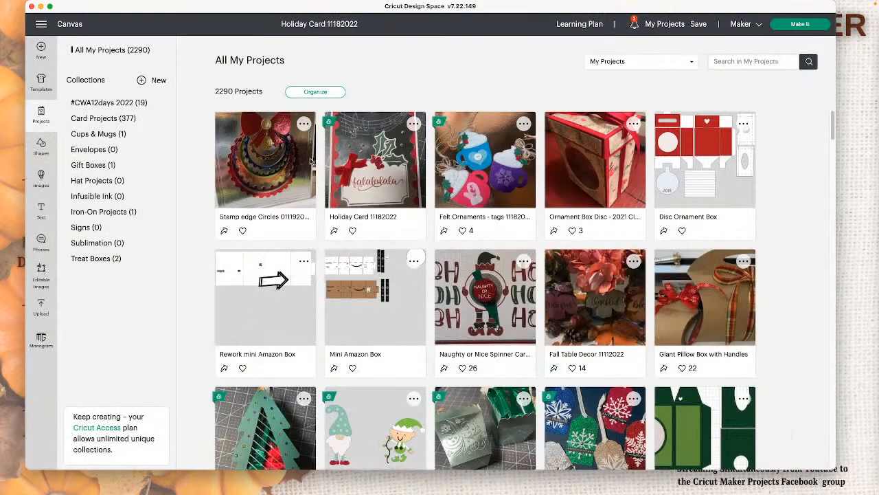
# Step: View the details of the Stamp edge Circles 011192022 project and close them again
pyautogui.click(273, 171)
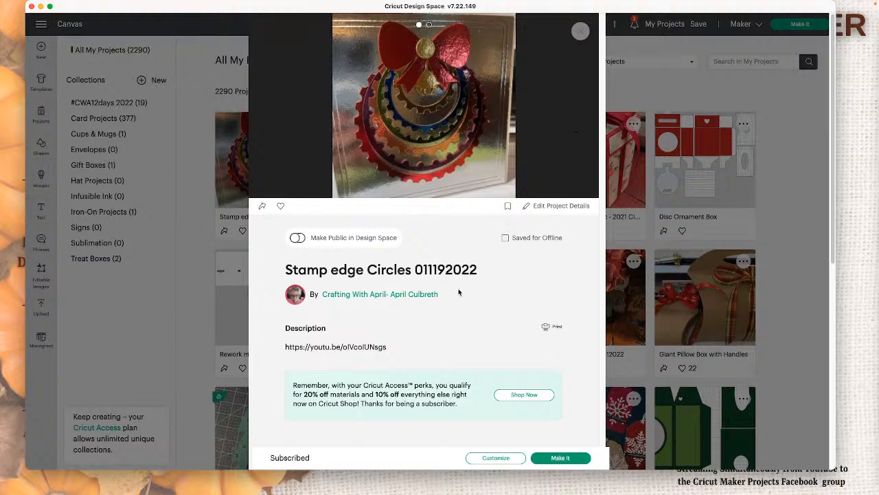
pyautogui.moveTo(442, 141)
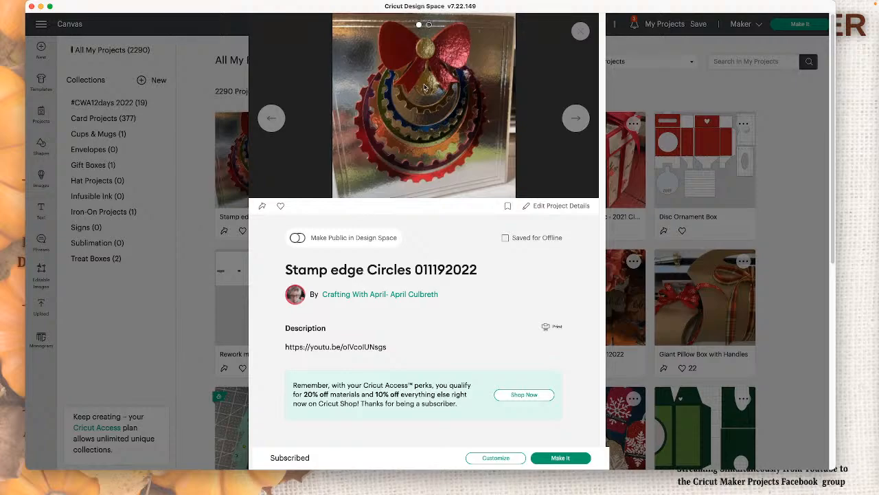
pyautogui.click(580, 34)
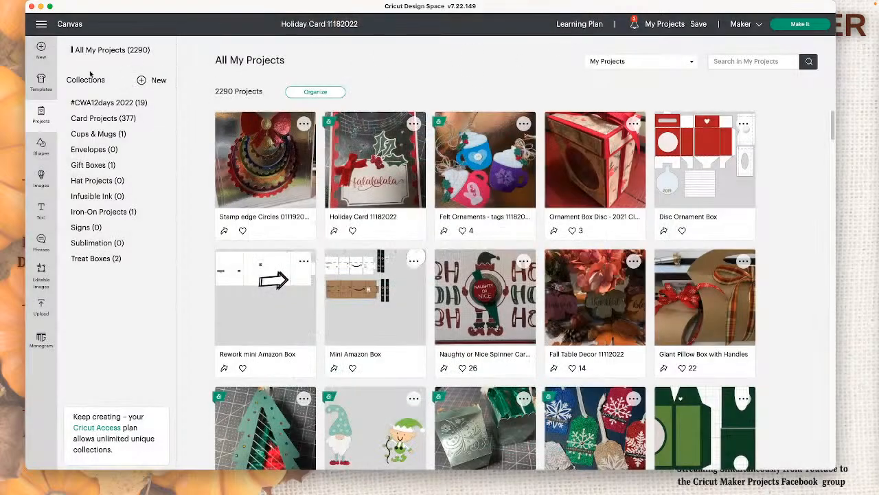
# Step: Start a new blank project and insert a basic circle shape on the canvas
pyautogui.click(472, 163)
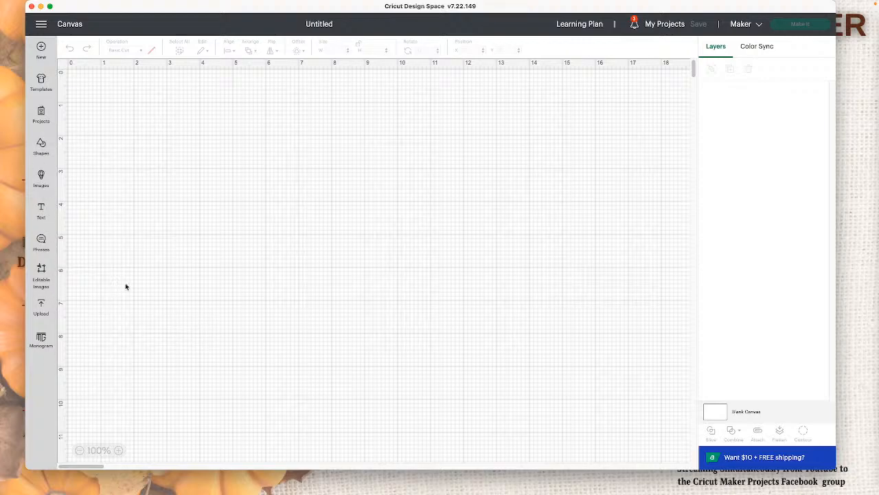
pyautogui.click(41, 147)
pyautogui.click(199, 245)
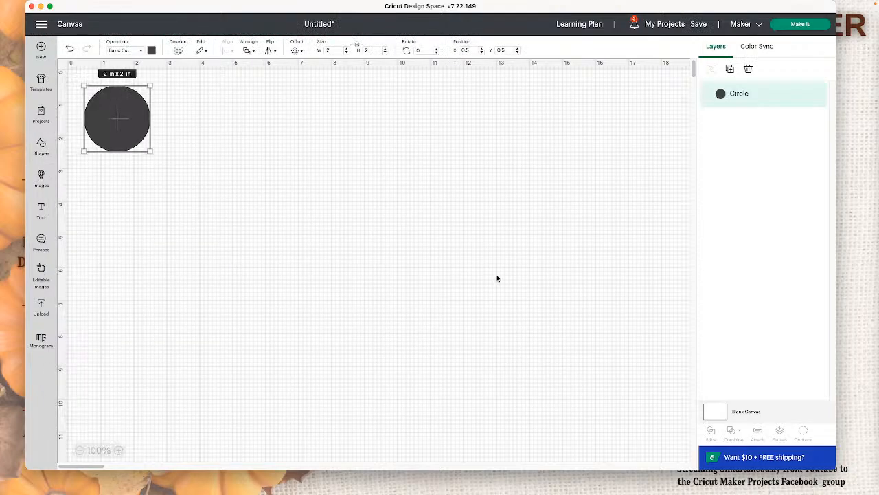
# Step: Duplicate the circle until there are five, and move the whole set to the far side of the canvas
pyautogui.click(730, 70)
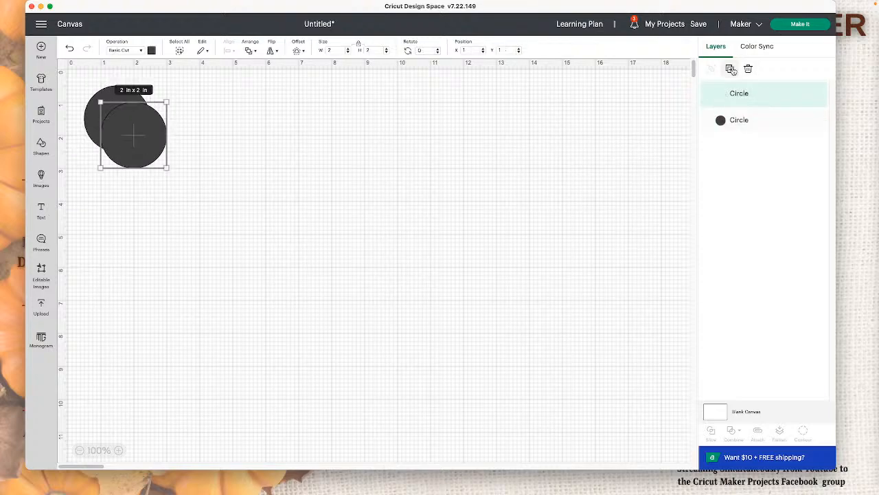
pyautogui.click(730, 70)
pyautogui.click(729, 69)
pyautogui.click(729, 70)
pyautogui.moveTo(305, 212); pyautogui.dragTo(113, 96)
pyautogui.moveTo(198, 101); pyautogui.dragTo(529, 169)
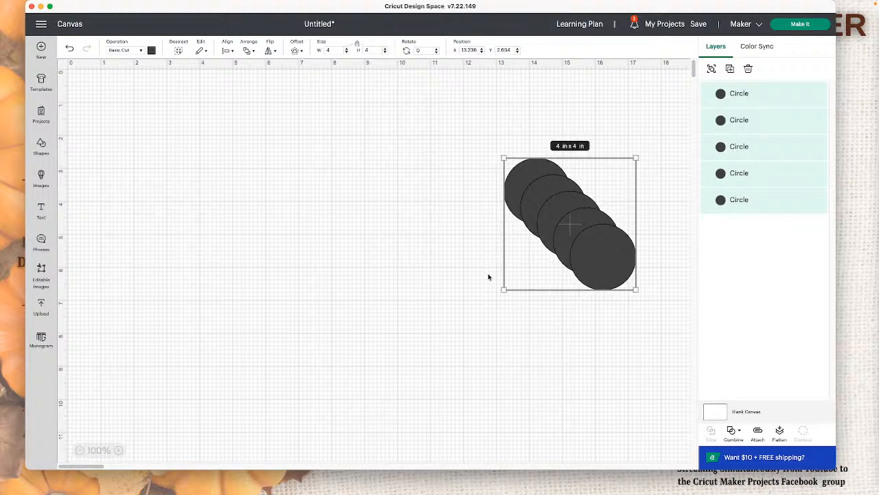
pyautogui.click(503, 339)
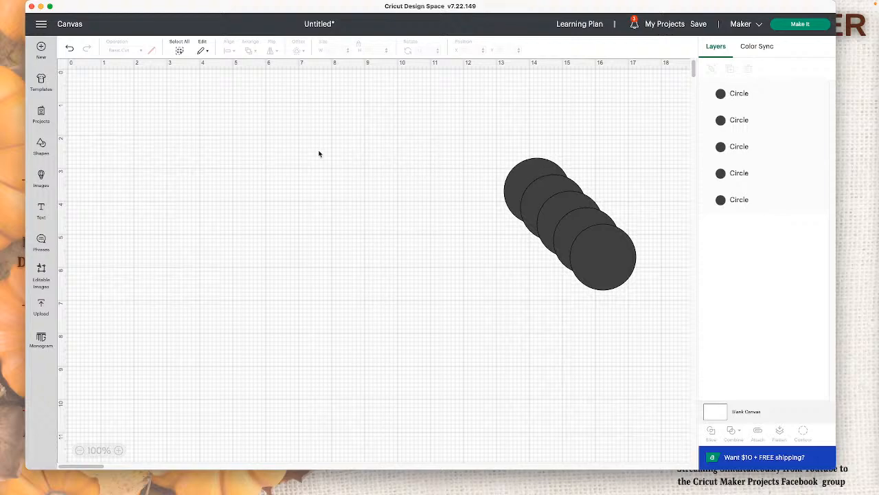
# Step: Pull the front circle out of the stack into open canvas and enlarge it to 3.5 in
pyautogui.click(607, 268)
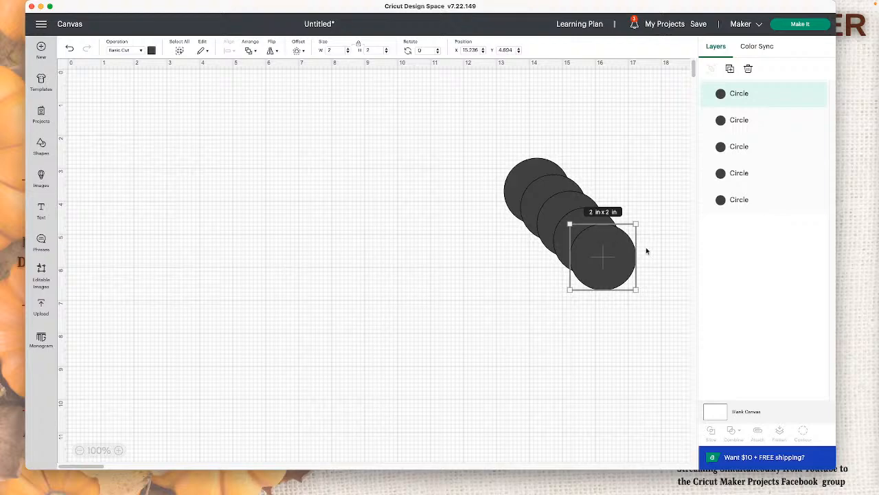
pyautogui.moveTo(646, 247); pyautogui.dragTo(341, 228)
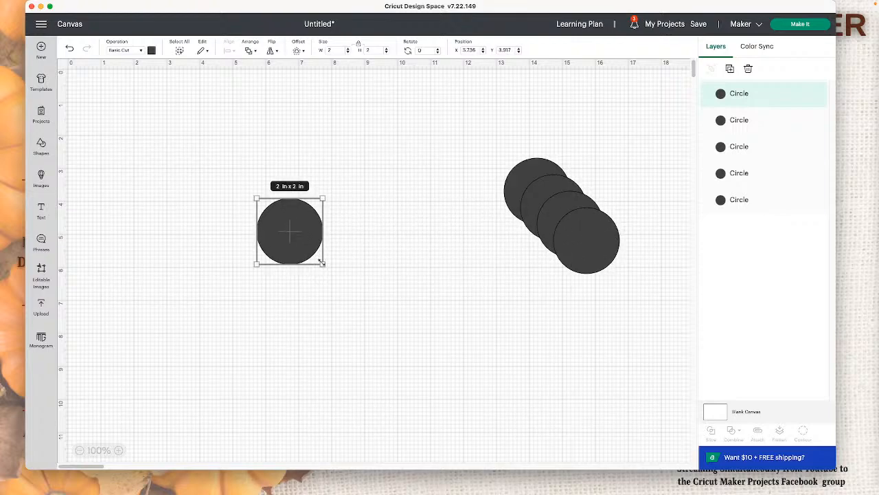
pyautogui.moveTo(324, 263)
pyautogui.mouseDown()
pyautogui.moveTo(357, 282)
pyautogui.moveTo(350, 298)
pyautogui.moveTo(371, 312)
pyautogui.moveTo(324, 254)
pyautogui.mouseUp()
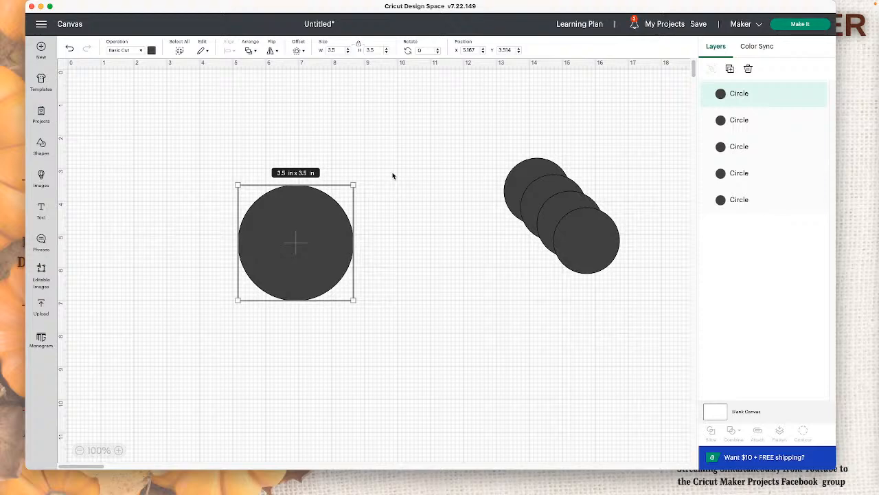
# Step: Take another circle from the stack, shrink it to about 0.28 in, try it at the large circle's edge, and set it aside
pyautogui.moveTo(541, 172); pyautogui.dragTo(410, 108)
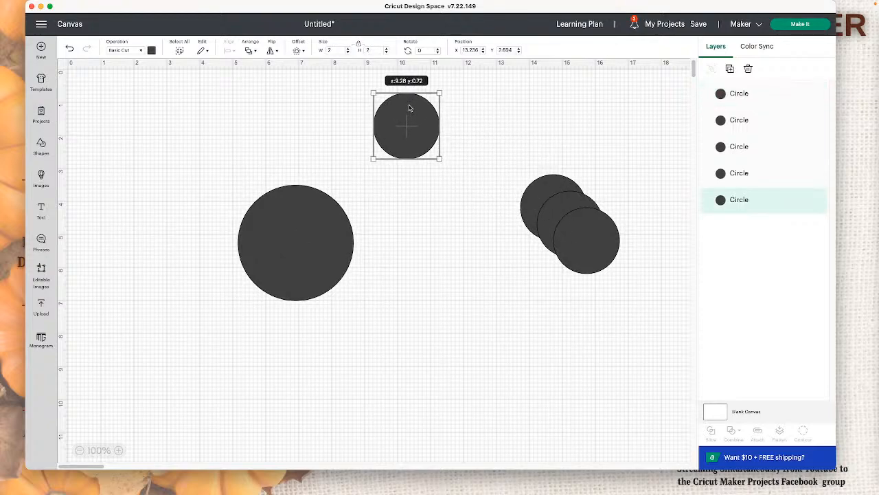
pyautogui.moveTo(441, 158); pyautogui.dragTo(291, 188)
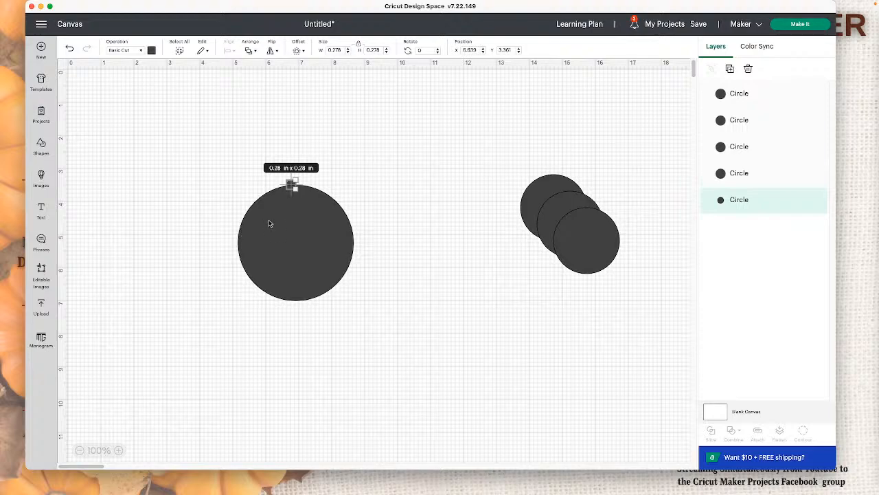
pyautogui.click(424, 229)
pyautogui.moveTo(292, 184); pyautogui.dragTo(496, 119)
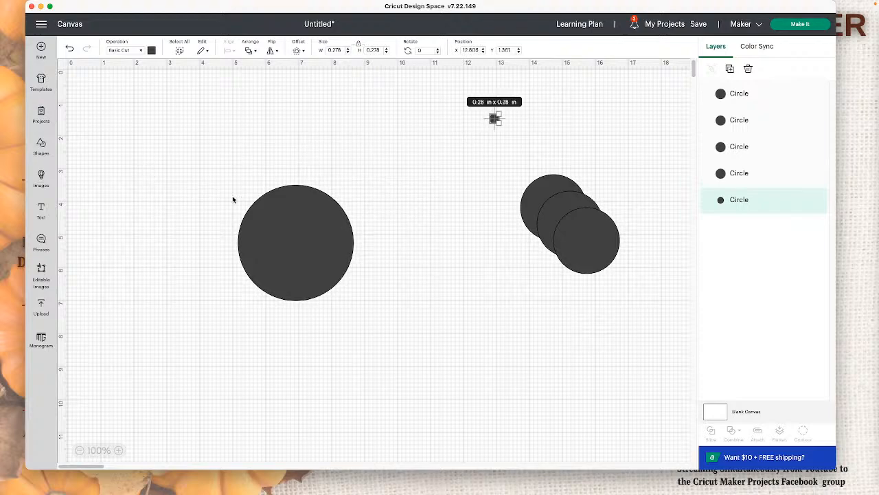
# Step: Add a text object consisting of a single row of 31 periods
pyautogui.click(41, 210)
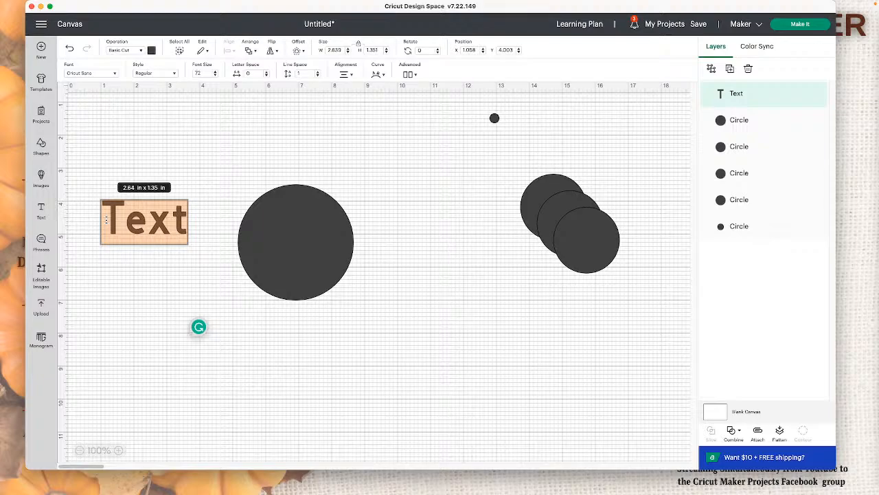
pyautogui.write('.')
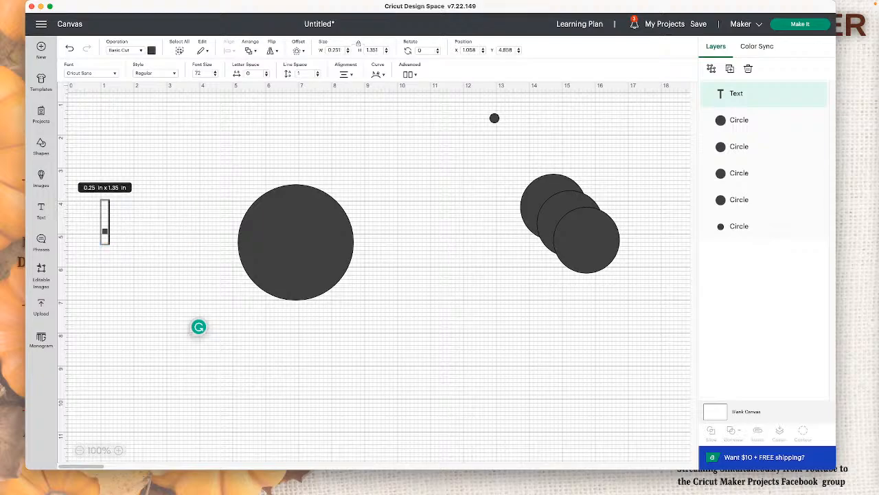
pyautogui.write('............')
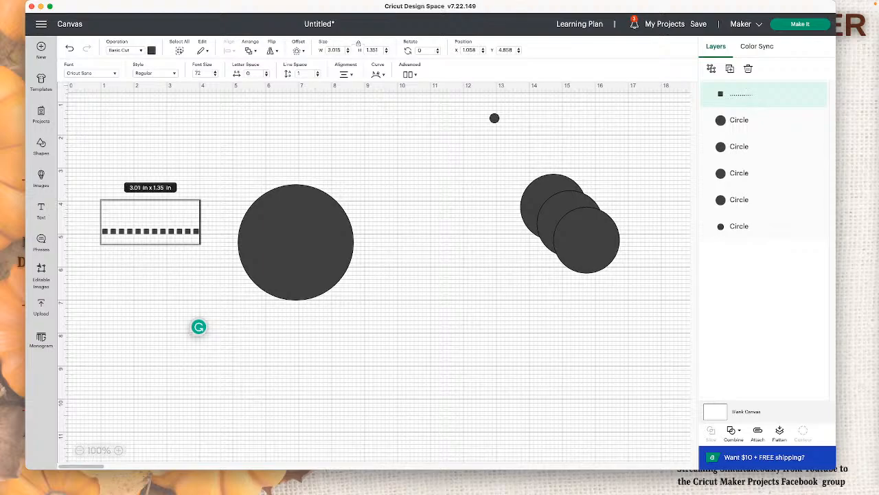
pyautogui.write('..................')
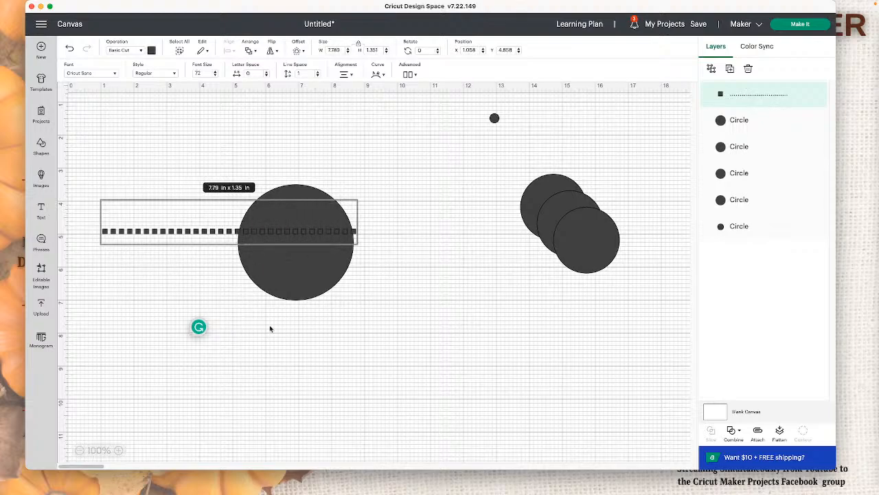
# Step: Move the large circle clear of the row of periods and shift the row into the open area above it
pyautogui.moveTo(299, 287); pyautogui.dragTo(448, 357)
pyautogui.click(301, 238)
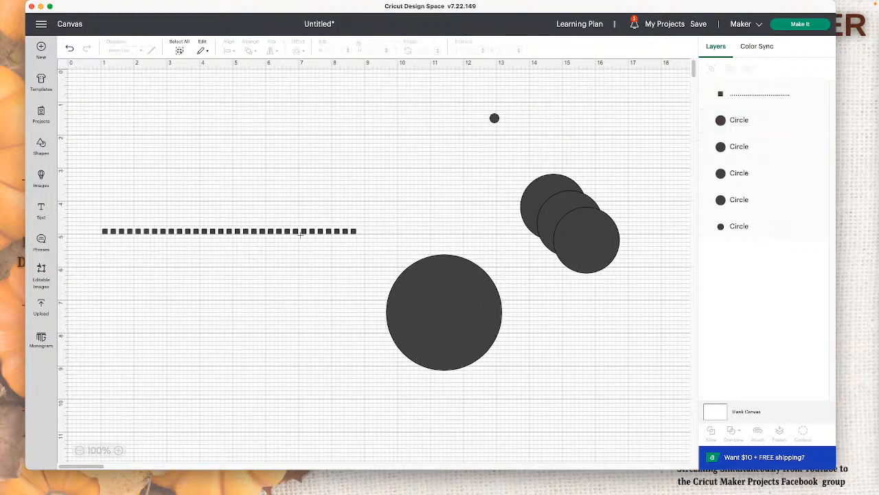
pyautogui.click(309, 232)
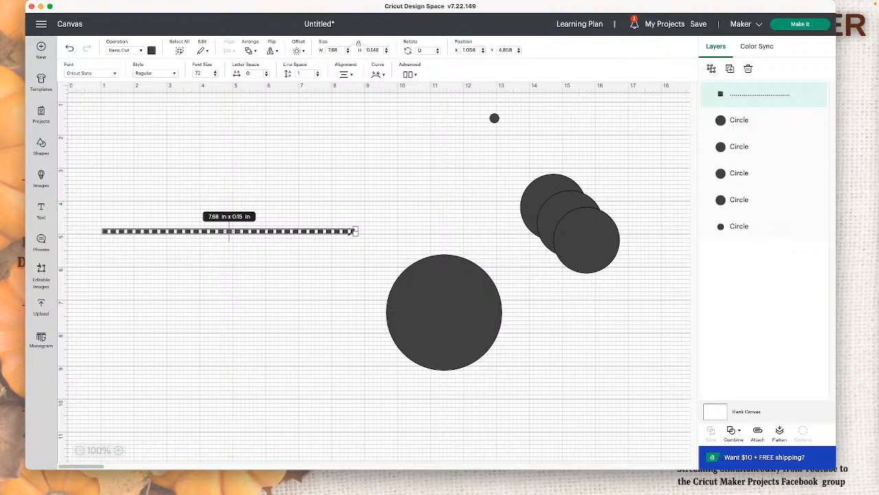
pyautogui.click(340, 273)
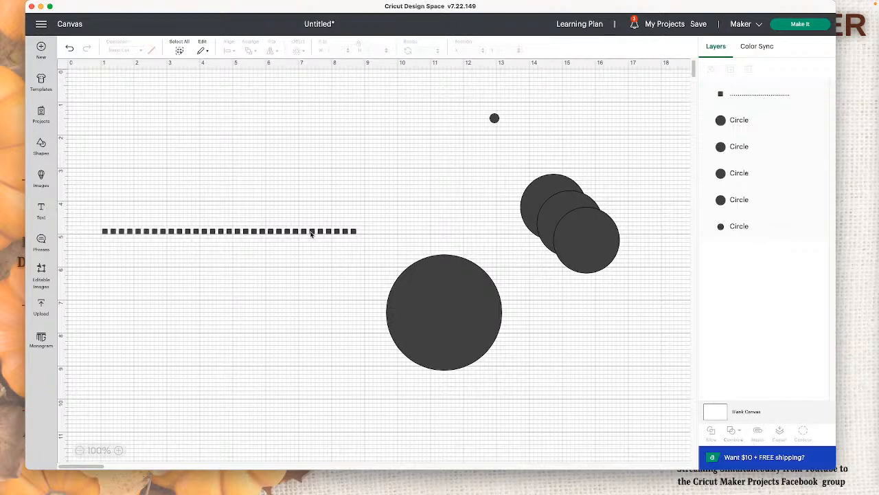
pyautogui.click(119, 450)
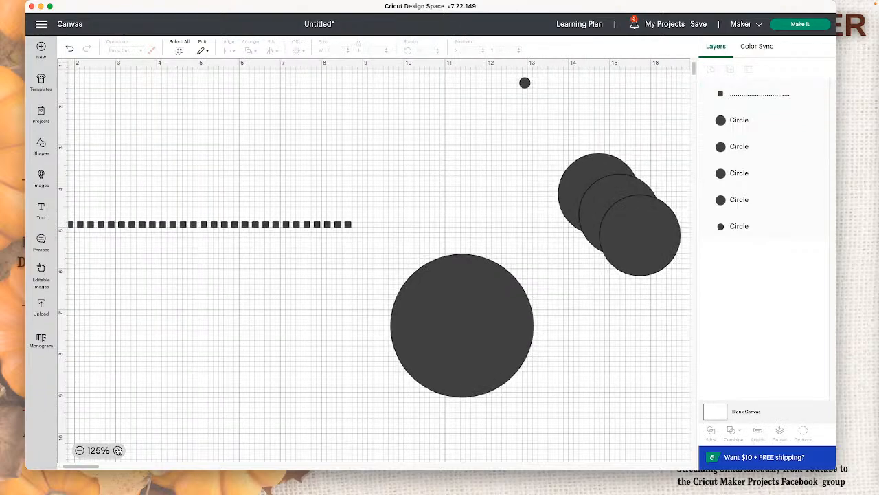
pyautogui.click(118, 450)
pyautogui.moveTo(255, 218); pyautogui.dragTo(396, 169)
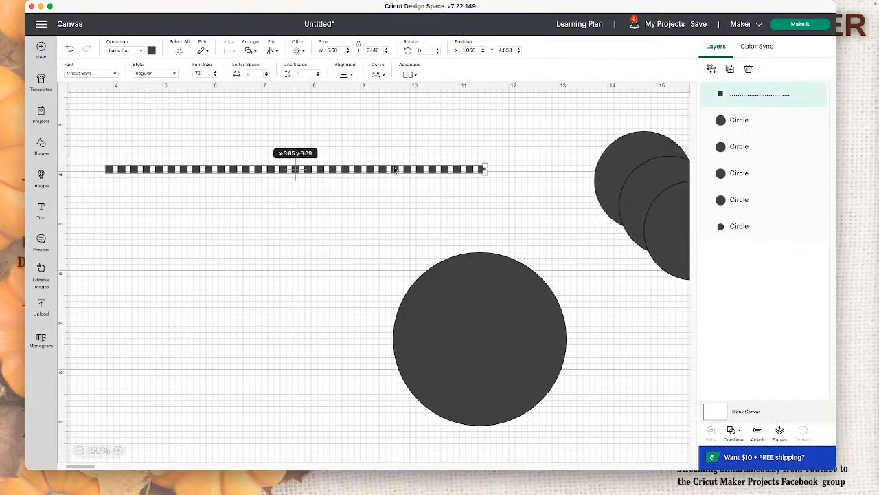
pyautogui.click(406, 203)
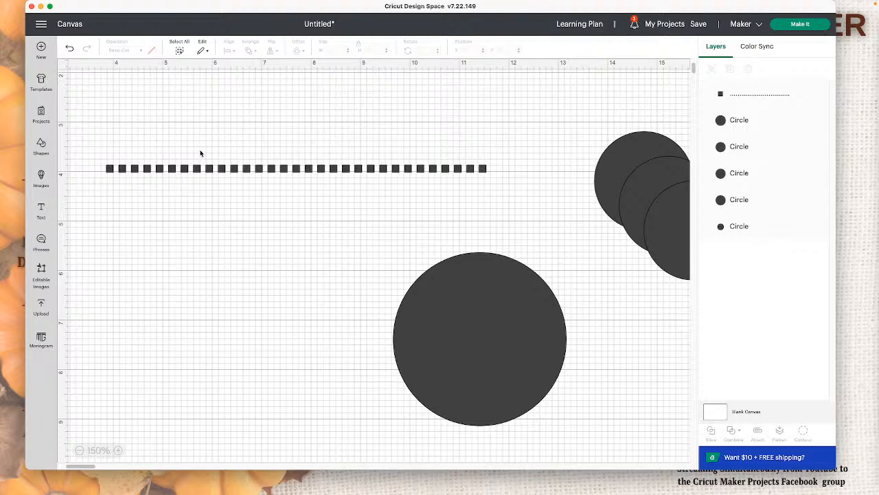
# Step: Change the font of the row of periods to Aldine 721 BT and set its width to 10 in
pyautogui.click(213, 170)
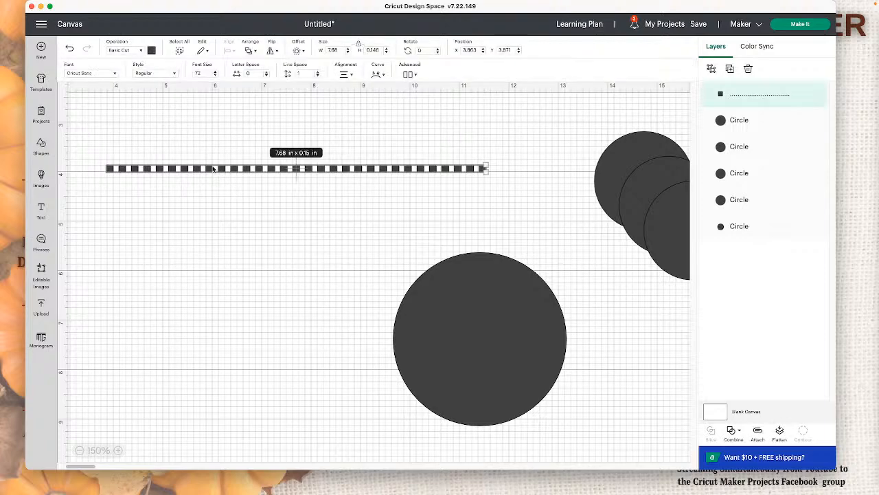
pyautogui.click(117, 73)
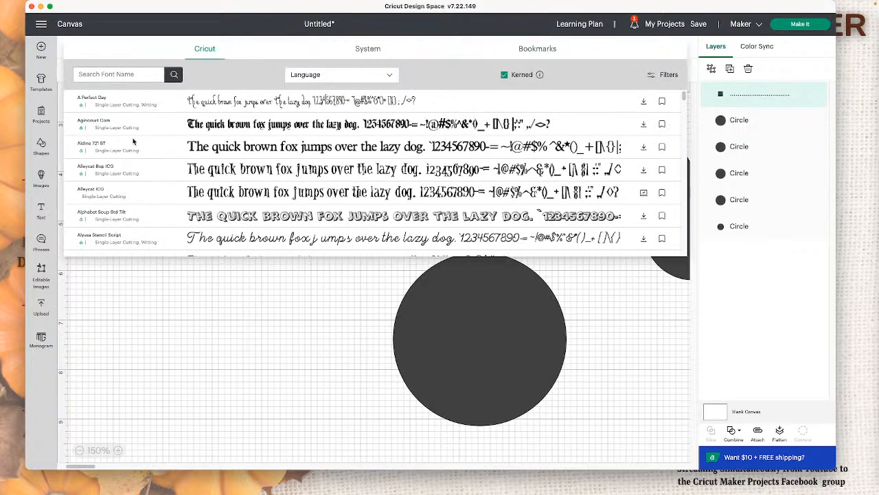
pyautogui.click(135, 149)
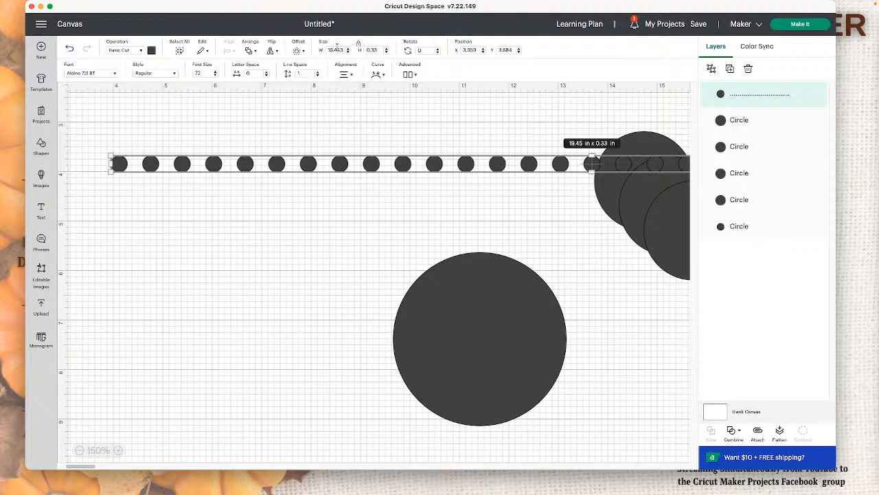
pyautogui.moveTo(344, 51); pyautogui.dragTo(320, 52)
pyautogui.write('10')
pyautogui.press('Return')
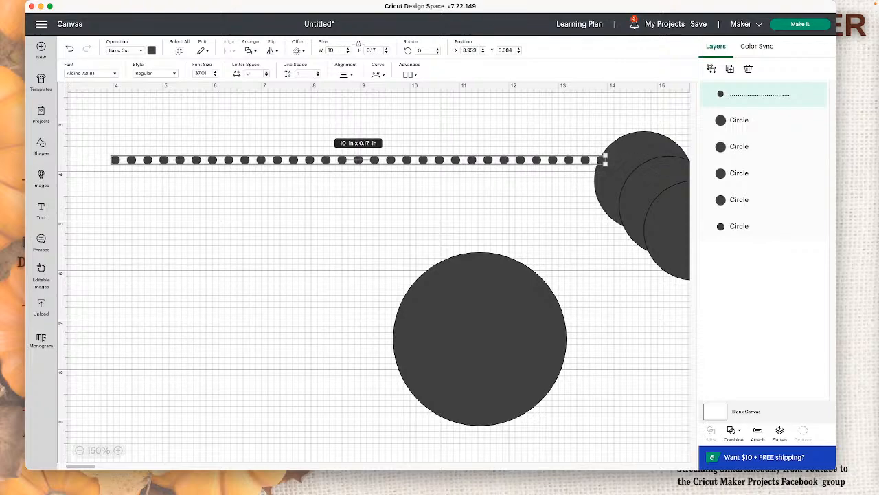
# Step: Reposition the row of round dots and place the large circle beneath it
pyautogui.moveTo(431, 164); pyautogui.dragTo(416, 186)
pyautogui.moveTo(499, 285); pyautogui.dragTo(316, 257)
pyautogui.click(483, 218)
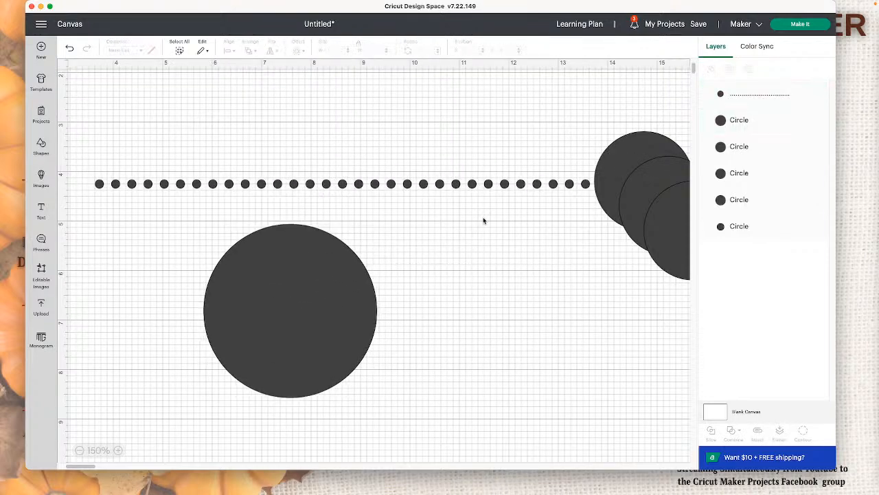
# Step: Shift the row of periods upward and curve it into a closed ring
pyautogui.click(450, 185)
pyautogui.moveTo(449, 190); pyautogui.dragTo(439, 148)
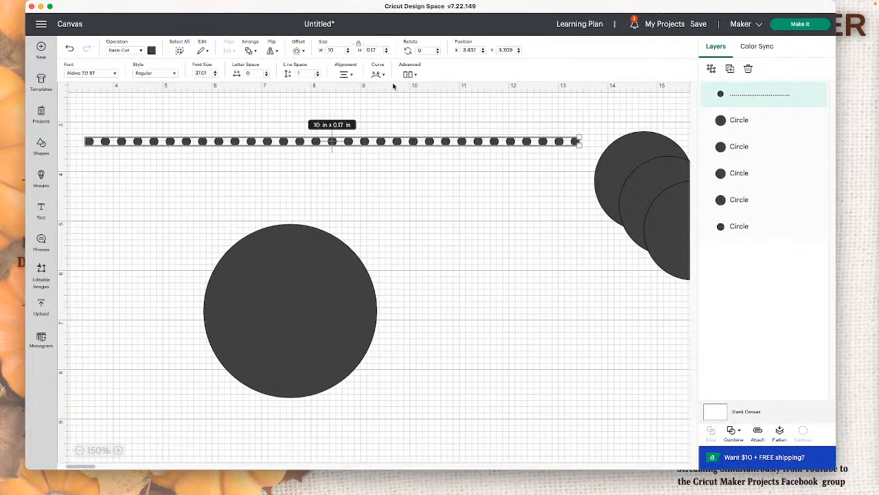
pyautogui.click(378, 74)
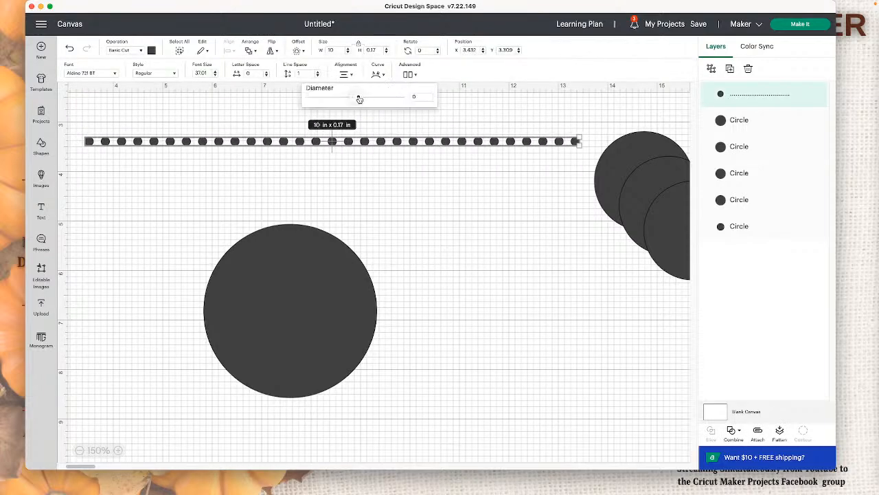
pyautogui.moveTo(356, 96); pyautogui.dragTo(400, 96)
pyautogui.click(521, 222)
# Step: Place the 3.5 in circle behind the ring of dots and change the circle's color to light blue
pyautogui.moveTo(290, 359); pyautogui.dragTo(521, 330)
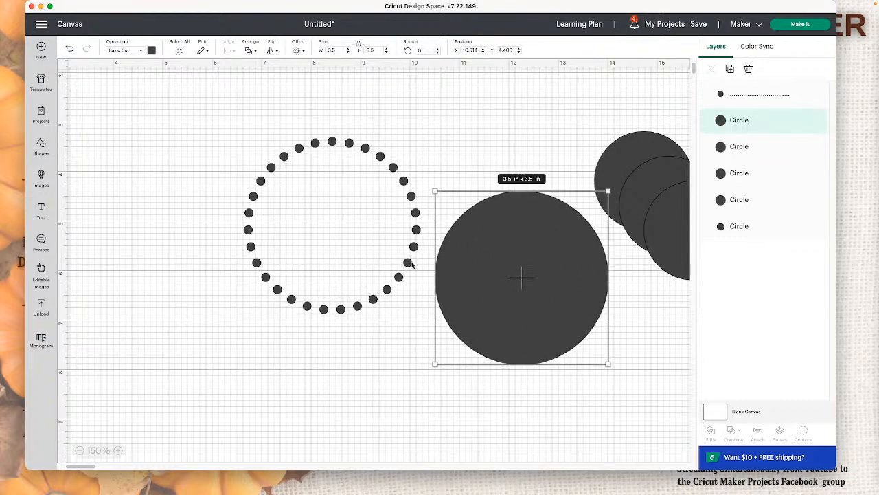
pyautogui.moveTo(473, 243); pyautogui.dragTo(287, 190)
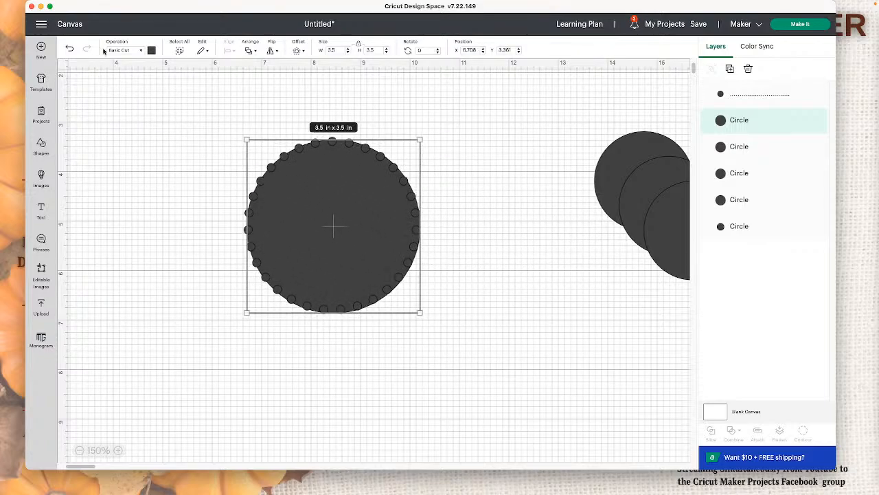
pyautogui.click(151, 54)
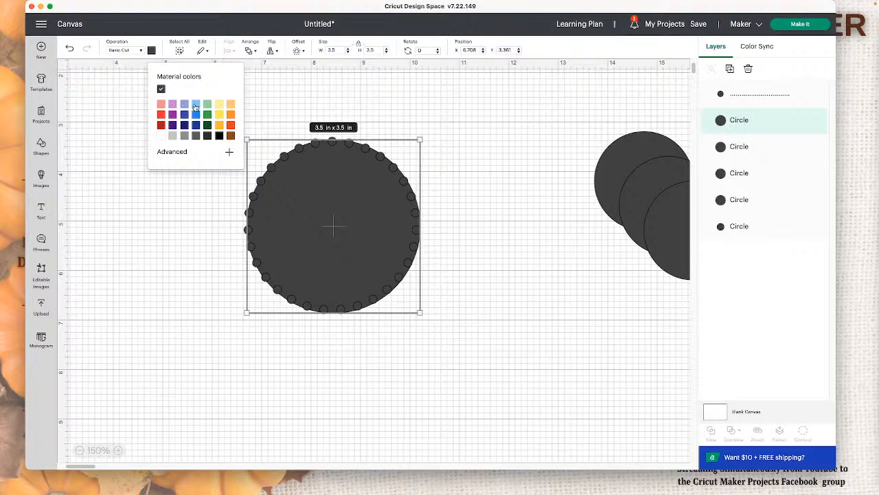
pyautogui.click(196, 108)
# Step: Nudge the ring of dots so it sits evenly around the edge of the blue circle
pyautogui.click(462, 259)
pyautogui.moveTo(415, 242); pyautogui.dragTo(417, 236)
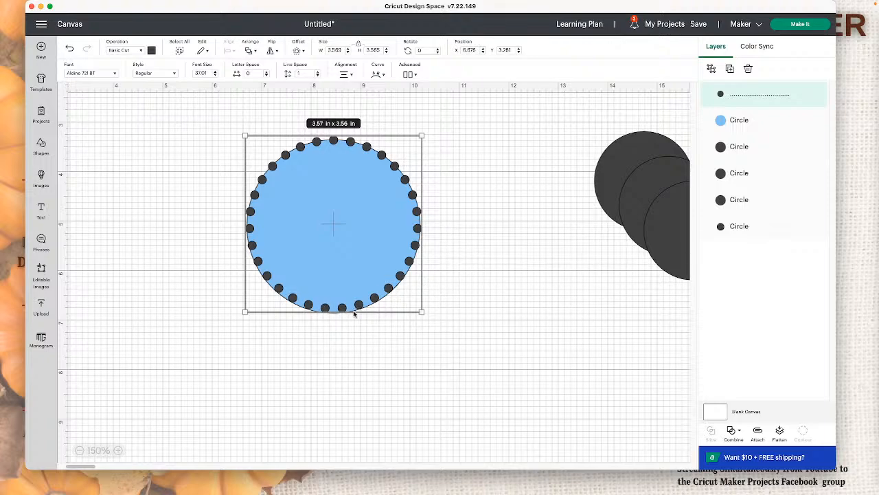
pyautogui.click(463, 327)
pyautogui.moveTo(400, 278); pyautogui.dragTo(399, 278)
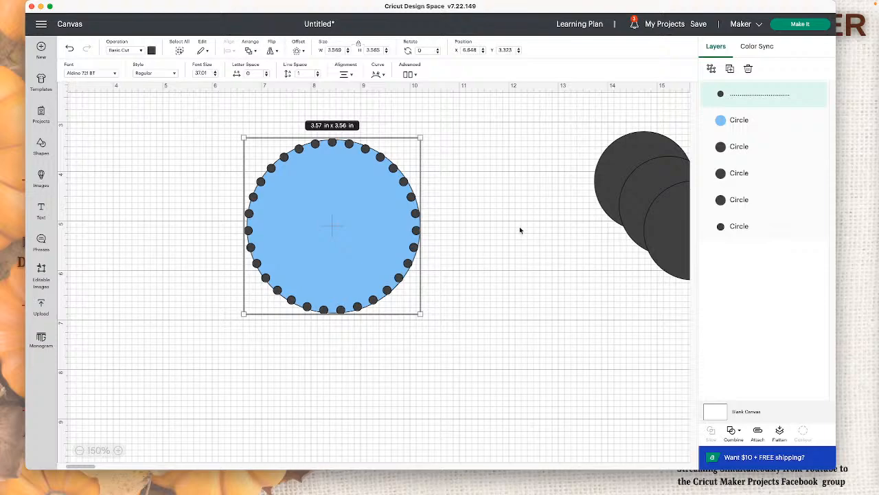
# Step: Duplicate the ring of dots and weld the copy into a single shape
pyautogui.doubleClick(744, 97)
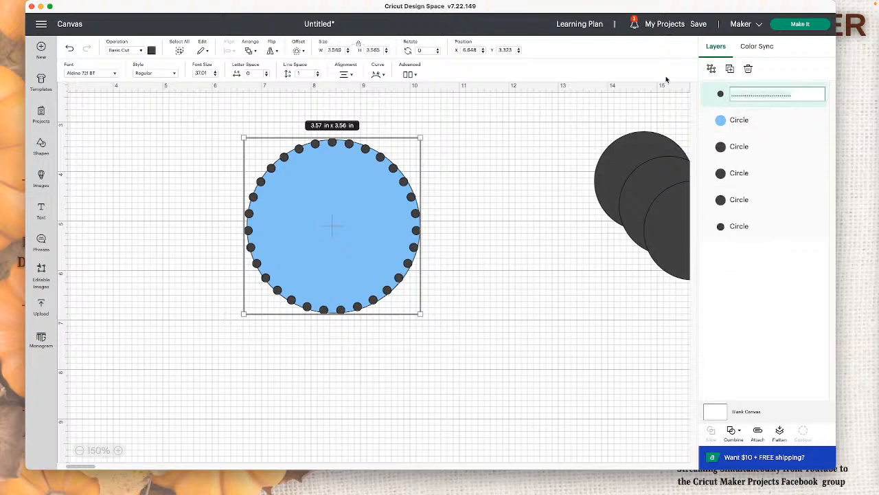
pyautogui.click(729, 67)
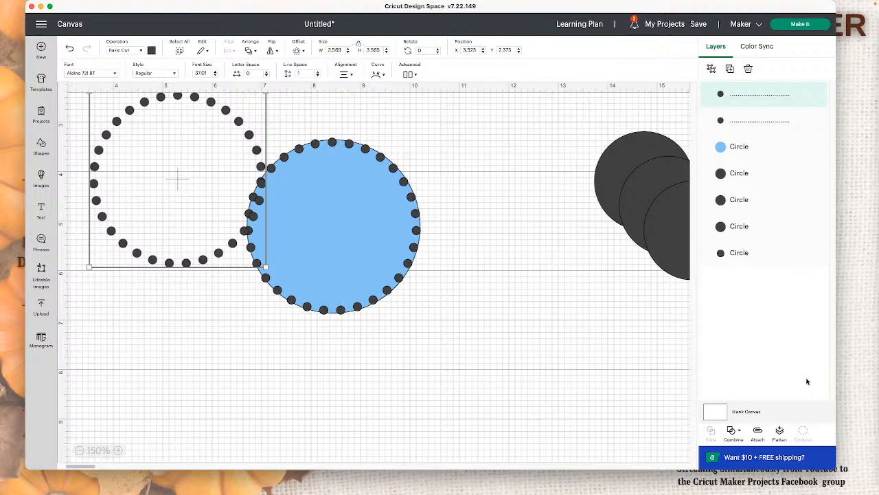
pyautogui.click(734, 431)
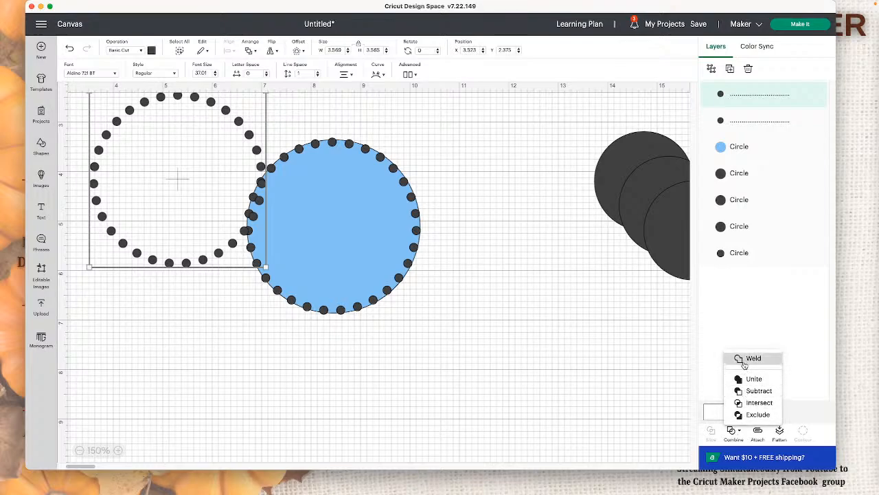
pyautogui.click(744, 364)
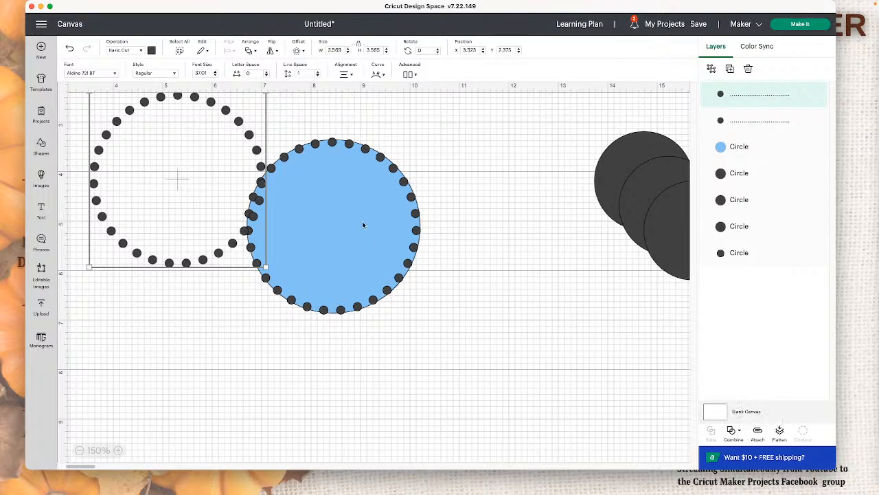
# Step: Hide all contours of the welded dot ring so that a single dot is left
pyautogui.click(261, 172)
pyautogui.click(239, 130)
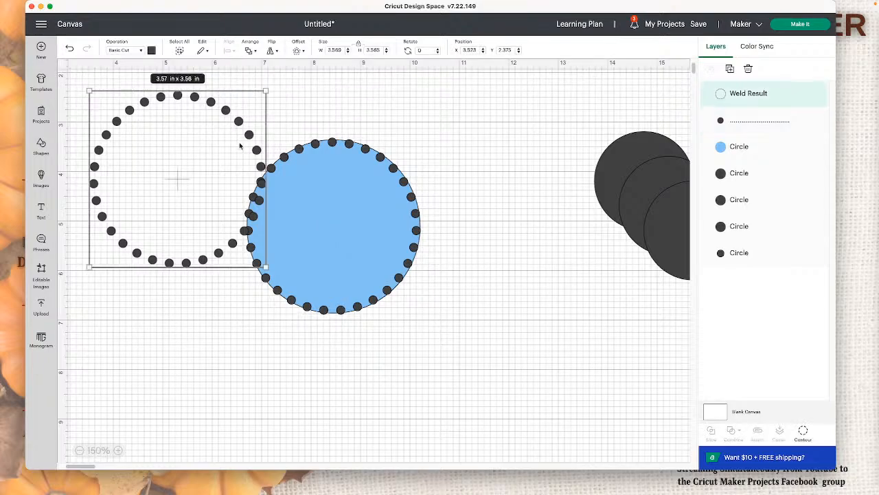
pyautogui.click(804, 431)
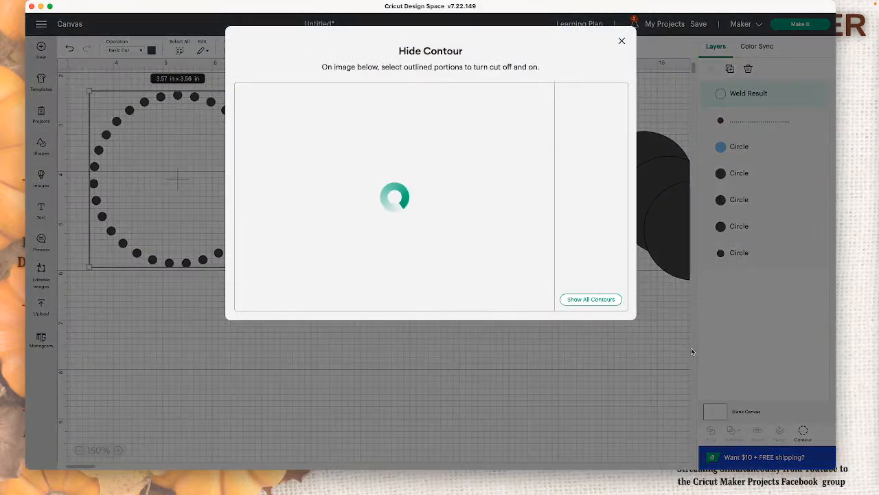
pyautogui.click(602, 306)
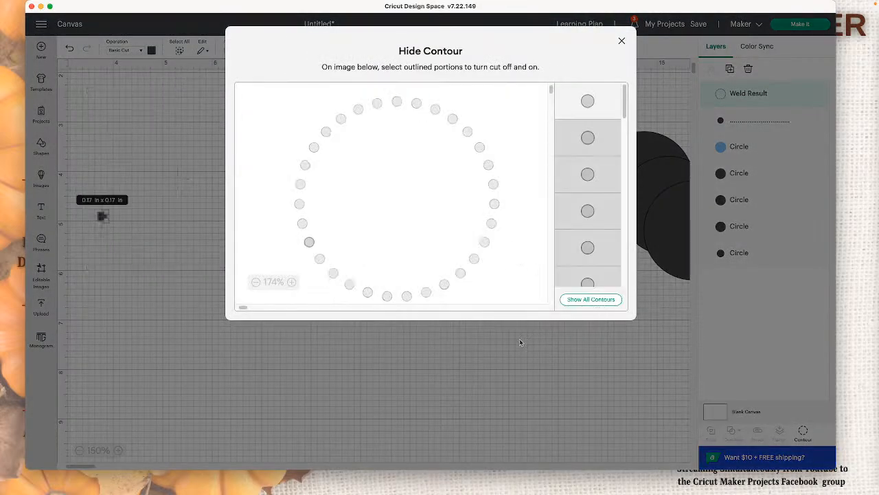
pyautogui.click(481, 390)
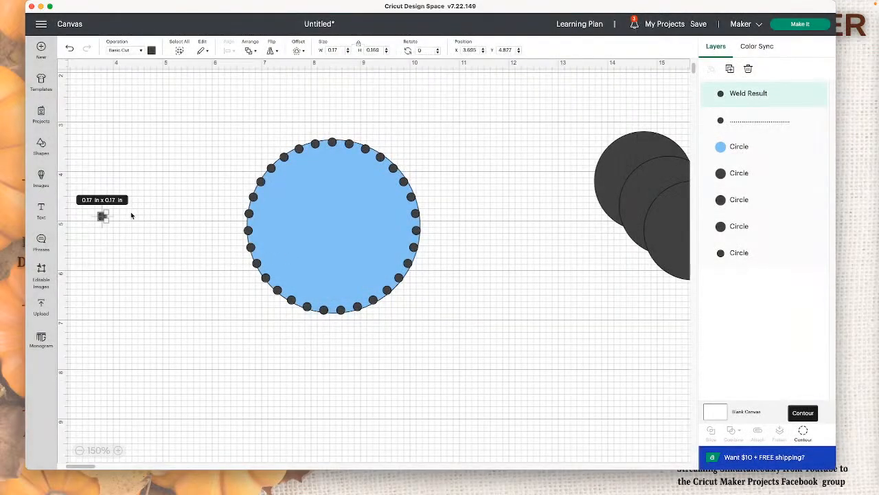
# Step: Scale the single dot up to about 1.6 in and back down to about 0.14 in
pyautogui.click(180, 143)
pyautogui.click(103, 216)
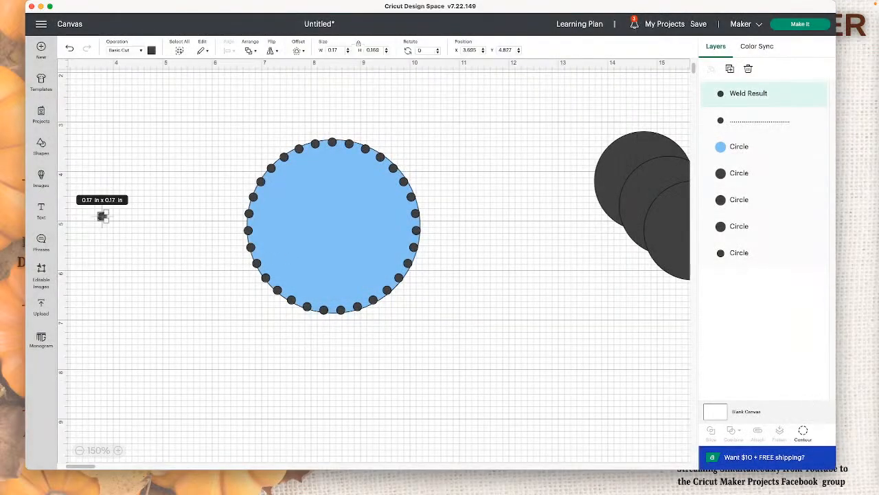
pyautogui.moveTo(108, 212); pyautogui.dragTo(177, 142)
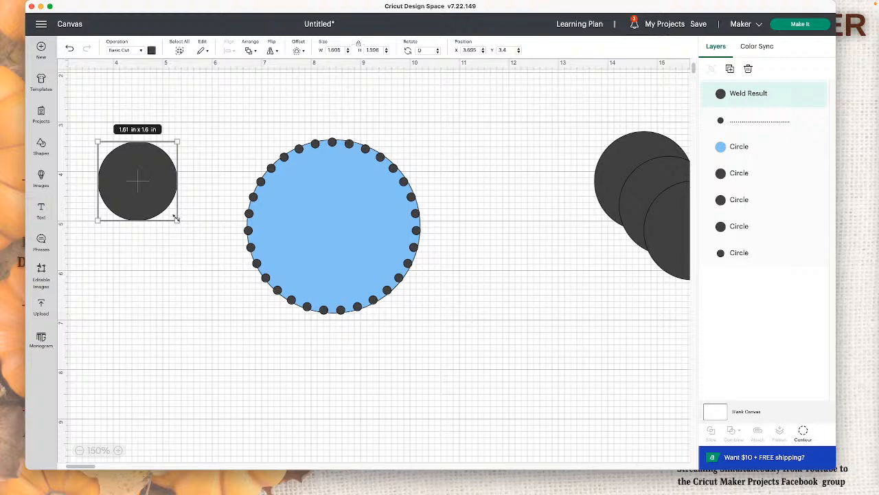
pyautogui.moveTo(176, 217); pyautogui.dragTo(107, 147)
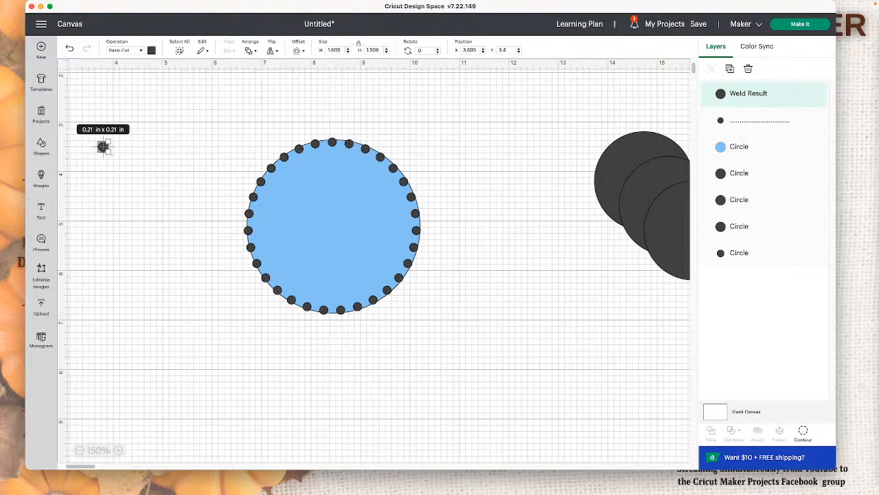
pyautogui.click(130, 153)
pyautogui.click(103, 148)
pyautogui.click(127, 157)
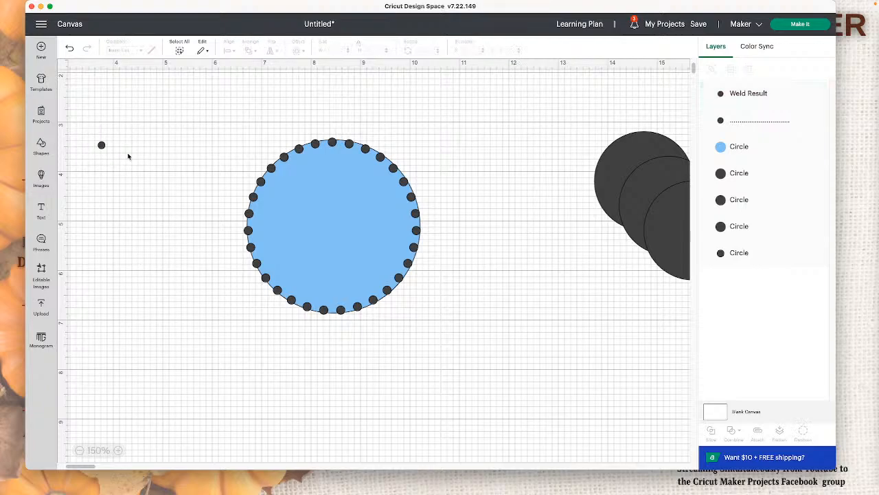
# Step: Resize the single dot to about 0.17 in and move it above the overlapping dark circles
pyautogui.click(101, 146)
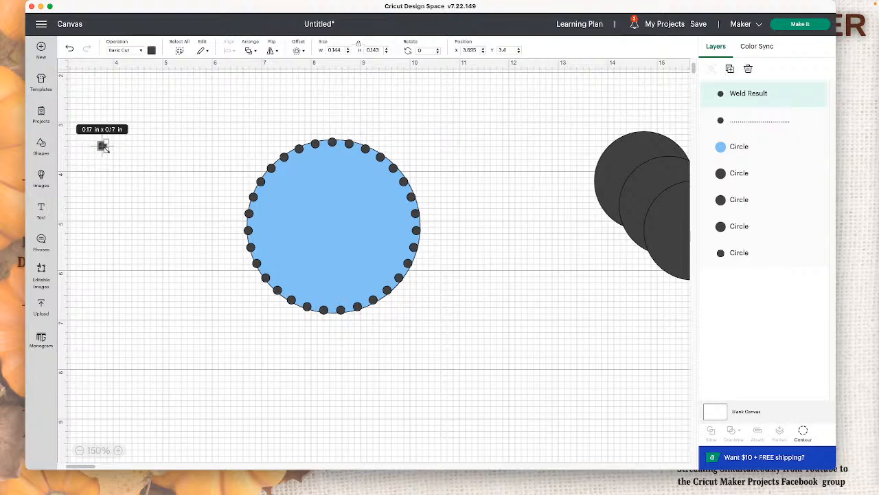
pyautogui.click(145, 159)
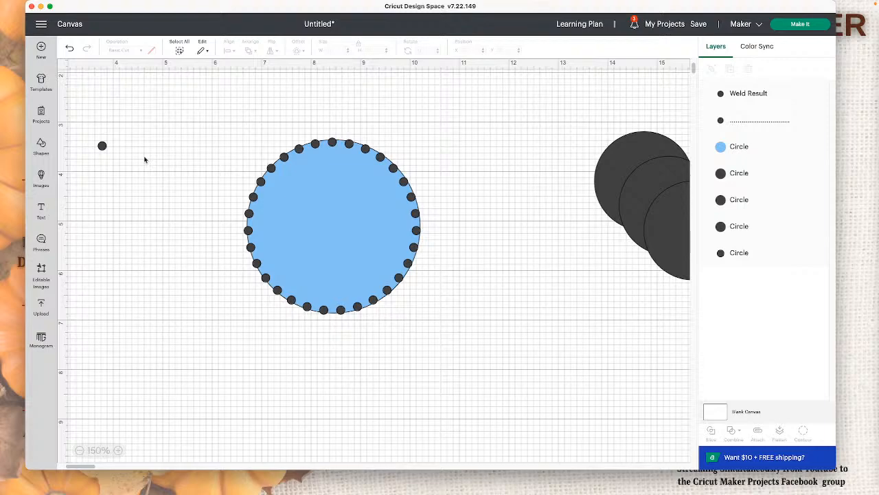
pyautogui.click(103, 146)
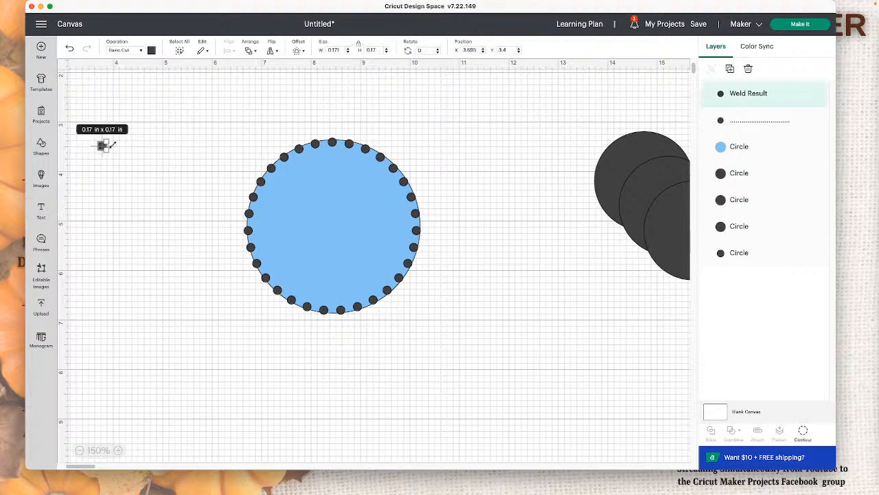
pyautogui.click(145, 154)
pyautogui.moveTo(103, 146); pyautogui.dragTo(649, 100)
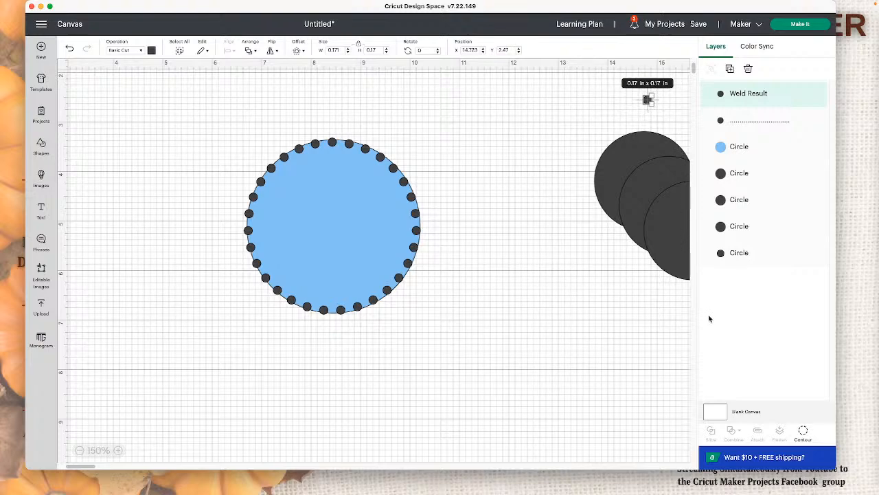
# Step: Move the dot ring off the blue circle, shrink the circle to about 3.41 in, and fit it back behind the ring
pyautogui.click(410, 195)
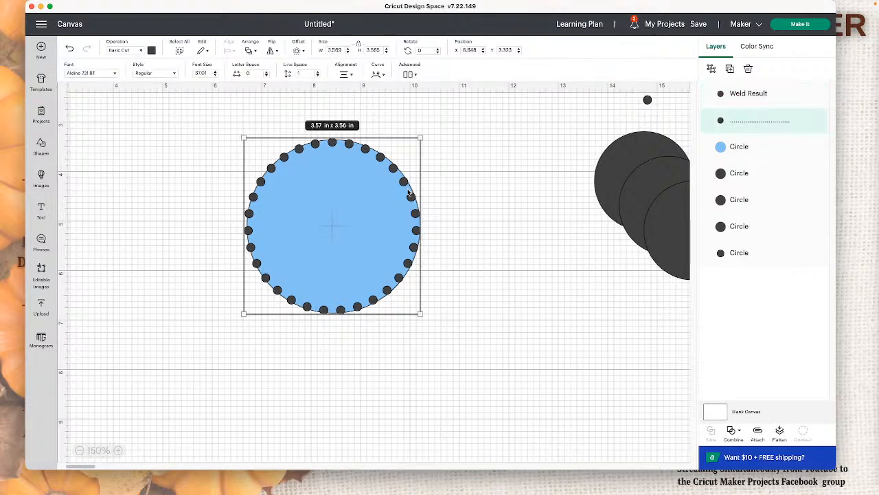
pyautogui.moveTo(410, 195); pyautogui.dragTo(346, 195)
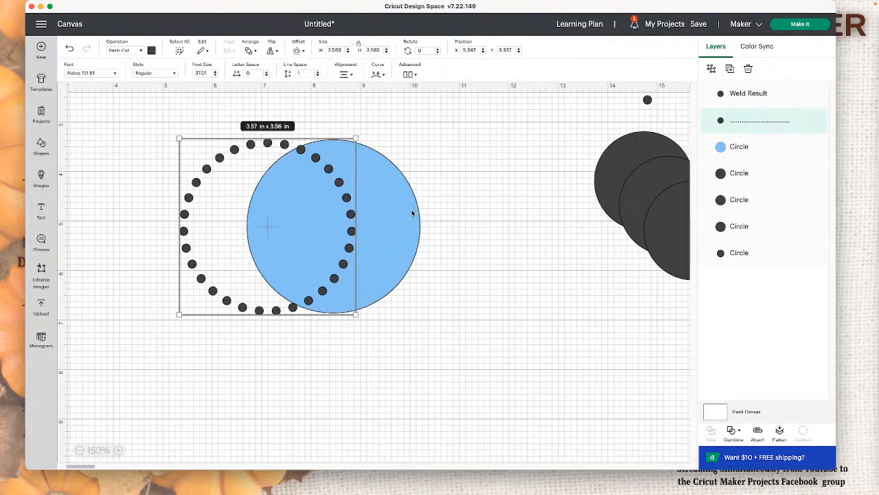
pyautogui.moveTo(411, 213); pyautogui.dragTo(506, 230)
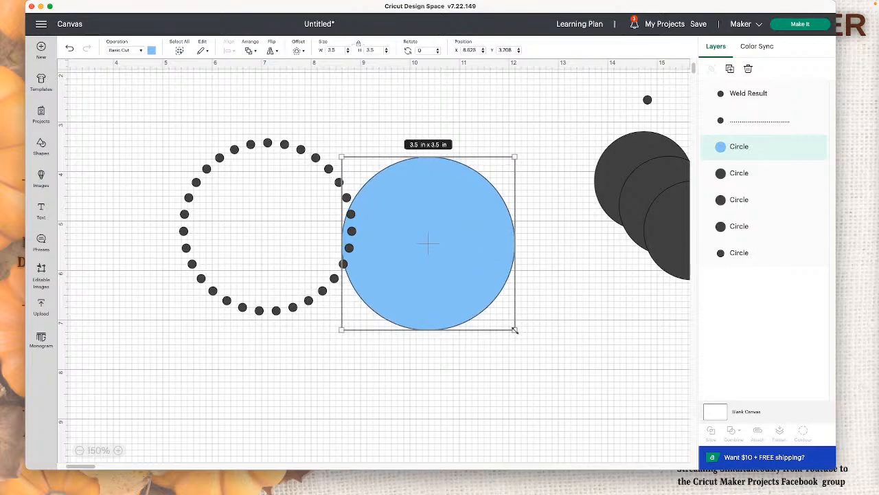
pyautogui.moveTo(514, 330); pyautogui.dragTo(509, 325)
pyautogui.moveTo(489, 293); pyautogui.dragTo(330, 277)
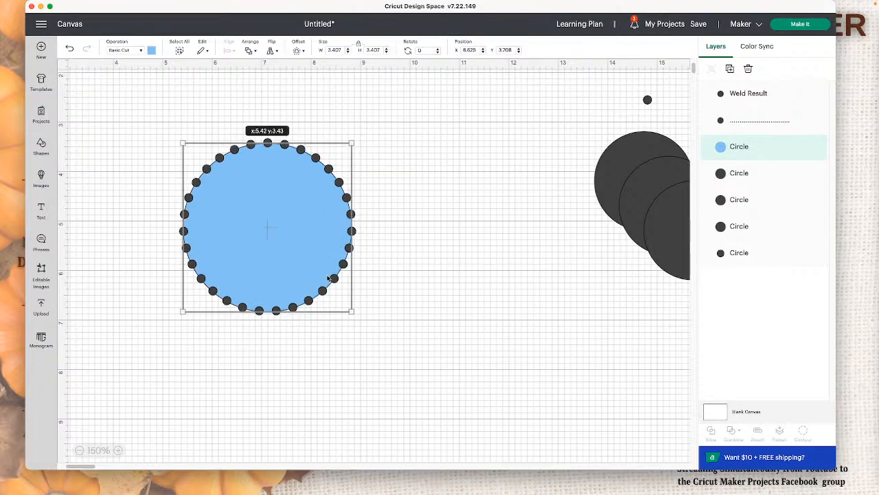
# Step: Center the ring of dots and the blue circle on each other with the Center alignment
pyautogui.moveTo(424, 296); pyautogui.dragTo(162, 135)
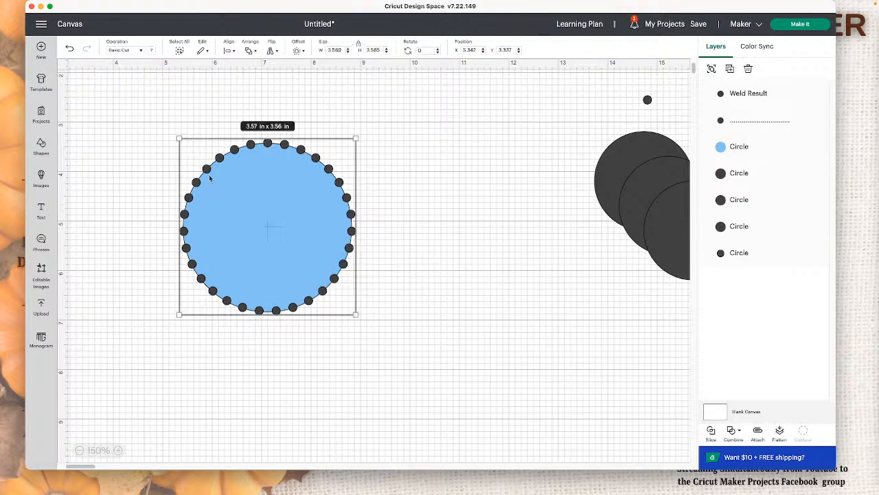
pyautogui.click(229, 50)
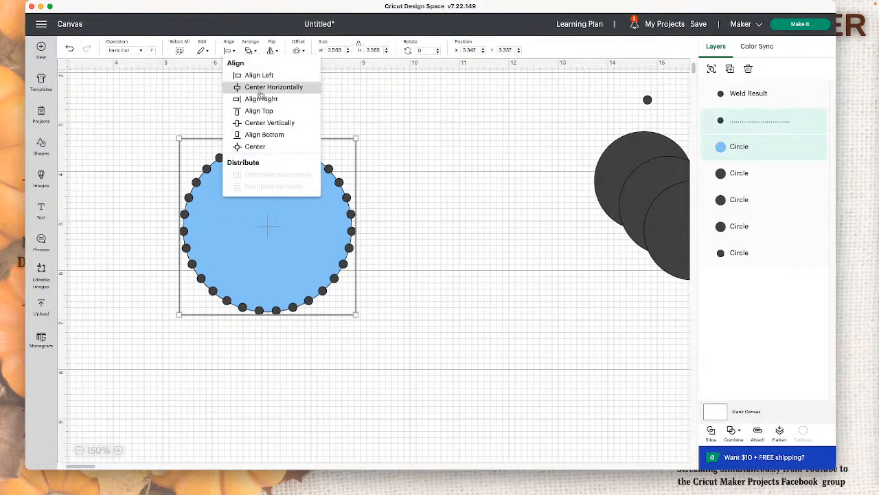
pyautogui.click(271, 148)
pyautogui.click(434, 251)
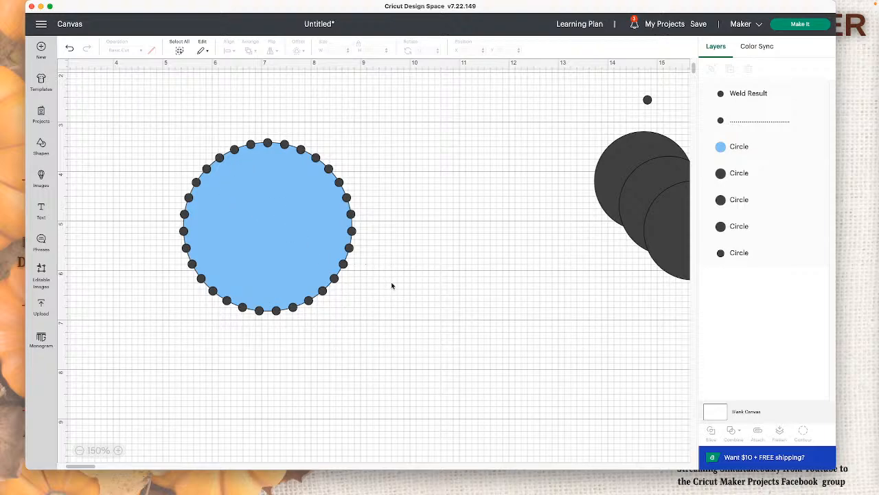
# Step: Duplicate the ring of dots on the blue circle and move the copy to the empty canvas area beside it
pyautogui.click(647, 100)
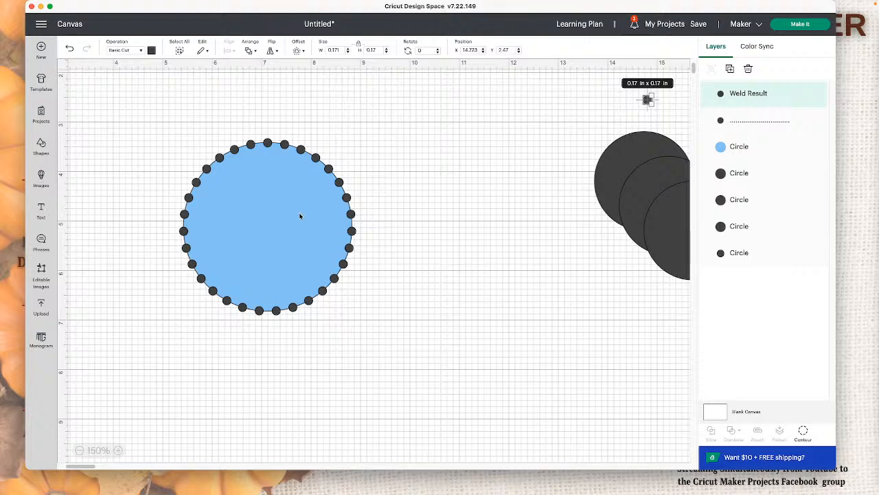
pyautogui.click(327, 168)
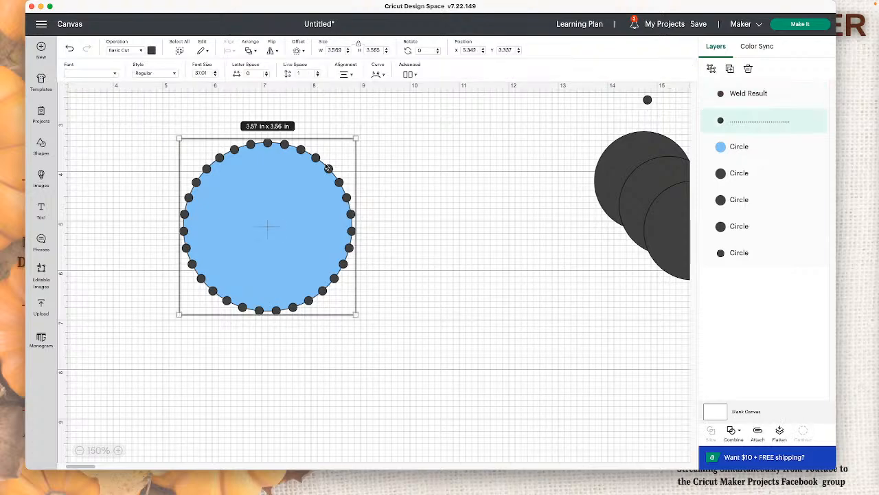
pyautogui.click(729, 69)
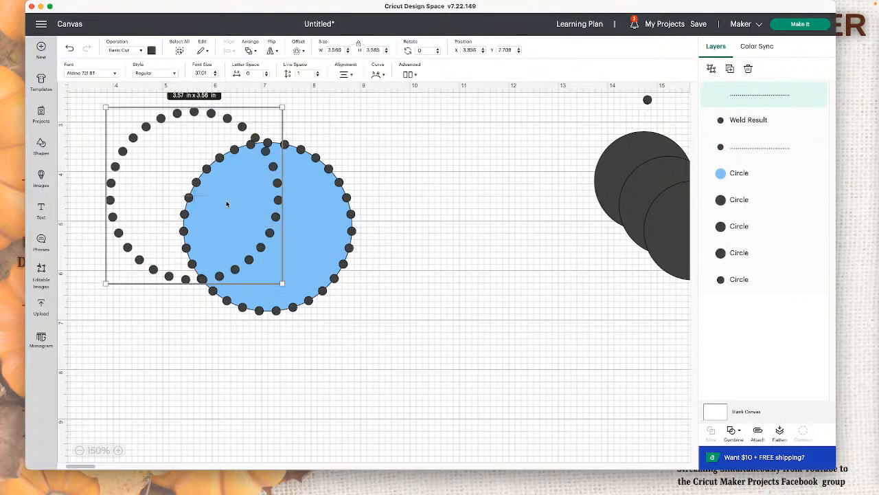
pyautogui.moveTo(274, 158); pyautogui.dragTo(595, 316)
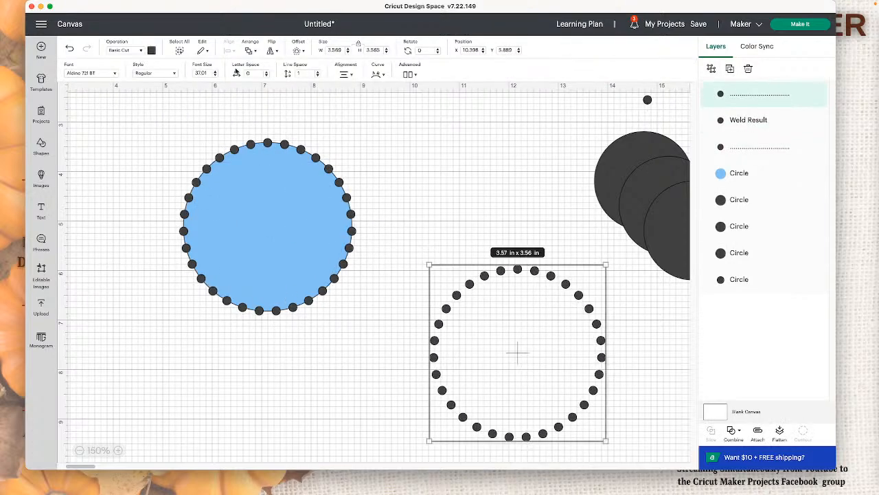
# Step: Color the copied ring of dots red and move it below the overlapping dark circles
pyautogui.click(151, 50)
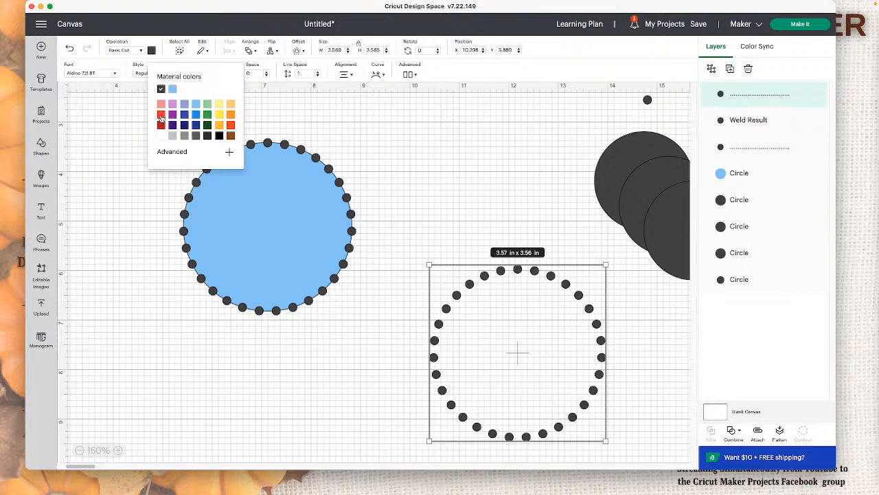
pyautogui.click(160, 114)
pyautogui.click(515, 292)
pyautogui.moveTo(517, 275); pyautogui.dragTo(616, 286)
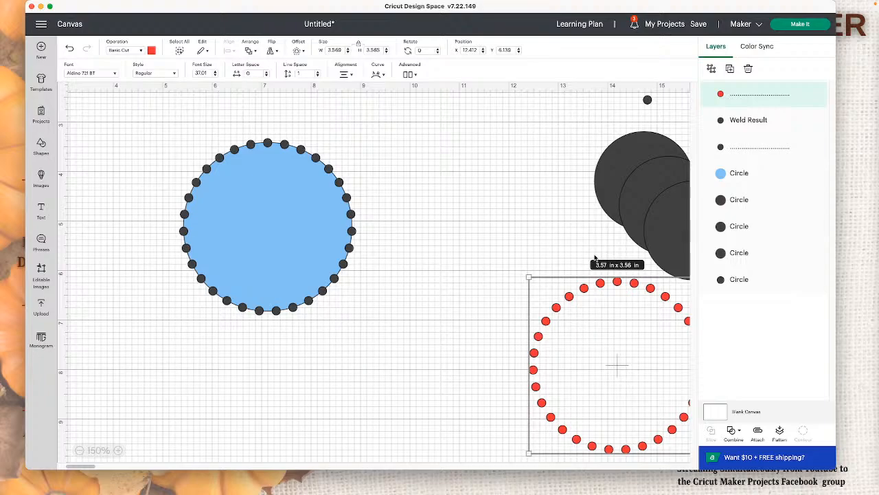
# Step: Slice the blue circle with the black dot ring and pull the three rings of cut dot pieces off it
pyautogui.moveTo(205, 114); pyautogui.dragTo(352, 226)
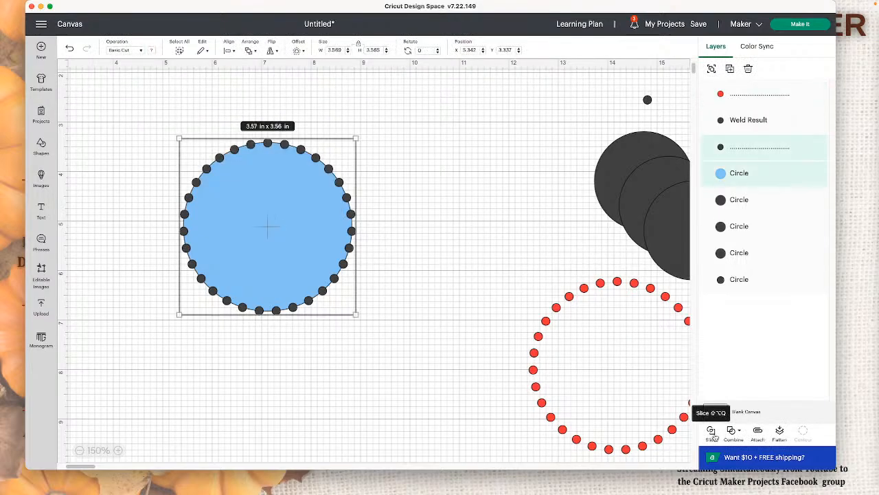
pyautogui.click(711, 431)
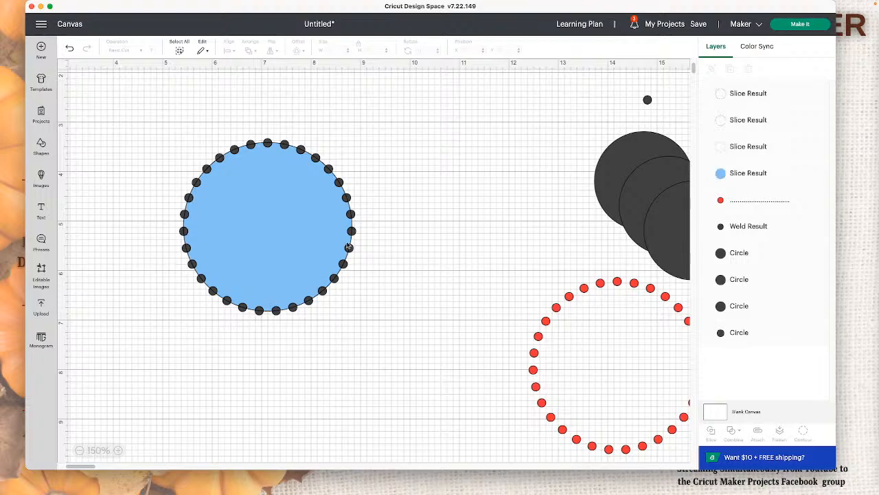
pyautogui.moveTo(337, 224); pyautogui.dragTo(383, 366)
pyautogui.moveTo(301, 194); pyautogui.dragTo(469, 174)
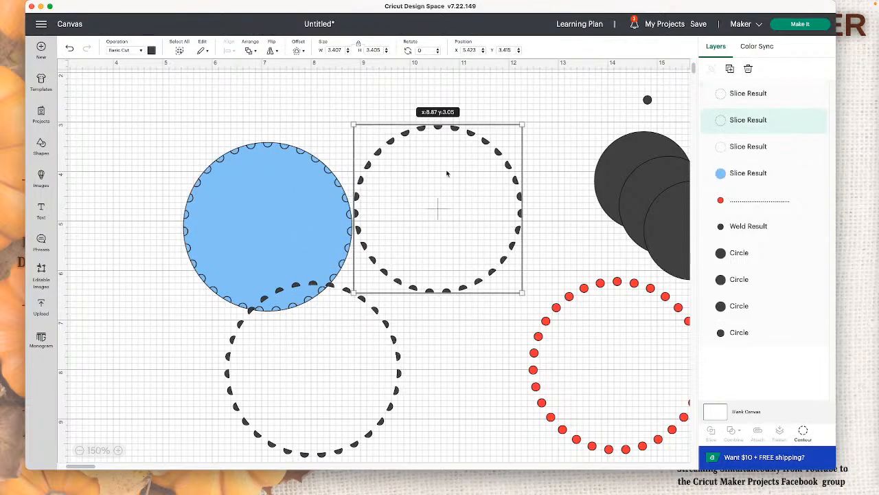
pyautogui.moveTo(304, 160); pyautogui.dragTo(205, 131)
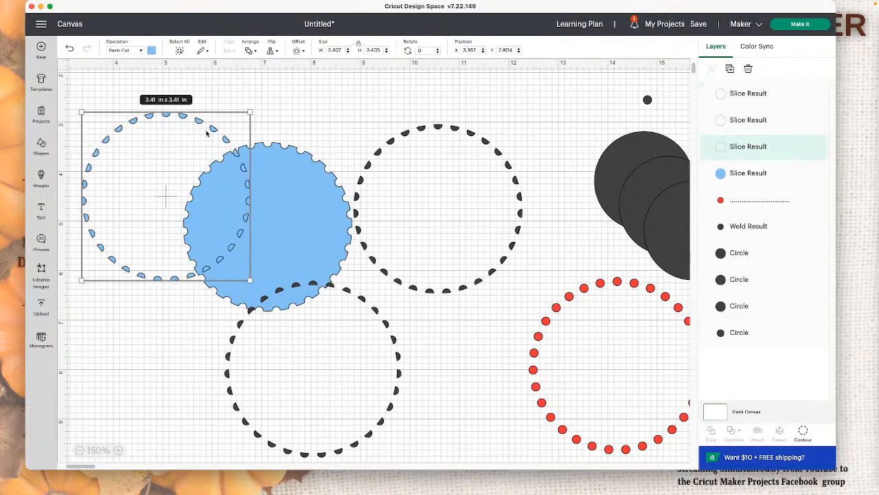
# Step: Delete the three leftover rings of sliced dot pieces, keeping only the notched blue circle
pyautogui.press('Delete')
pyautogui.click(380, 149)
pyautogui.press('Delete')
pyautogui.click(329, 285)
pyautogui.press('Delete')
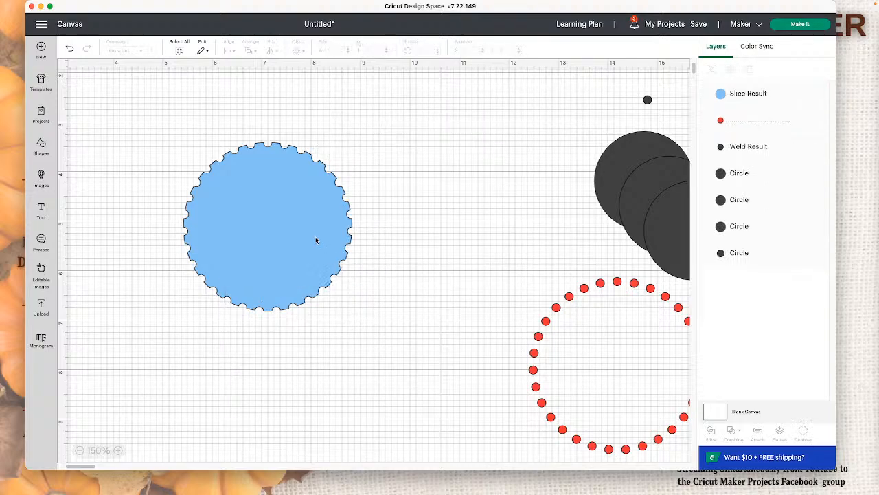
# Step: Move the notched blue circle aside, and place one of the large dark circles over its edge in front of it
pyautogui.click(313, 231)
pyautogui.moveTo(313, 230); pyautogui.dragTo(248, 202)
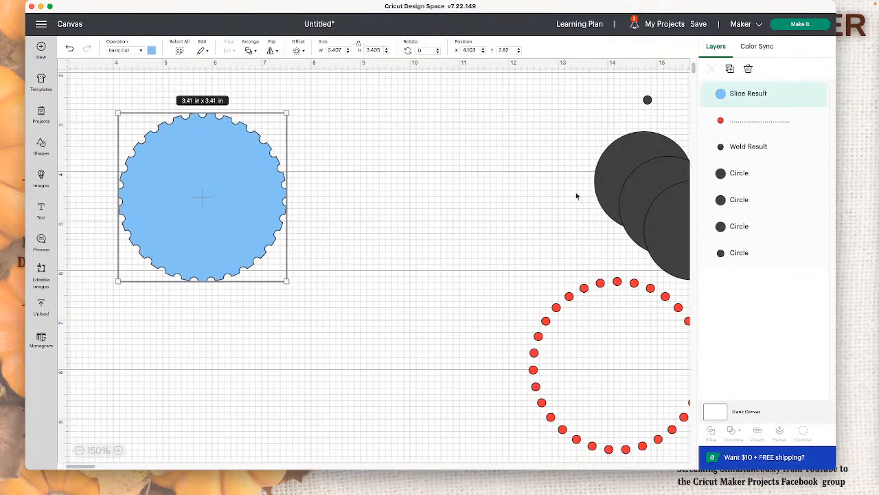
pyautogui.moveTo(619, 176); pyautogui.dragTo(290, 176)
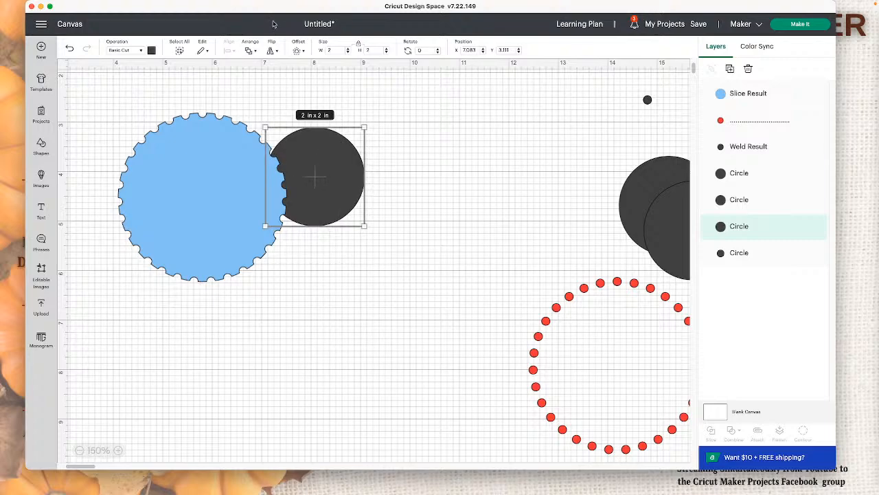
pyautogui.click(250, 50)
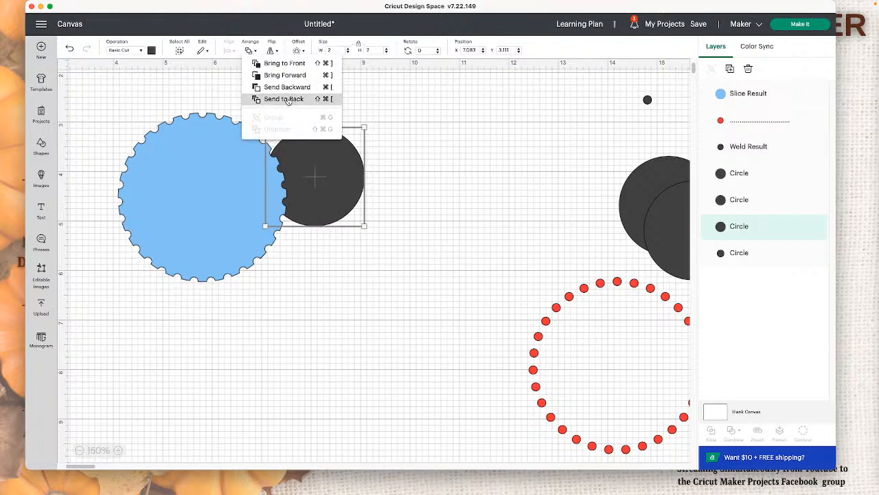
pyautogui.click(284, 63)
# Step: Enlarge the dark circle to about 2.98 in and fit it inside the notched edge of the blue circle
pyautogui.moveTo(355, 213); pyautogui.dragTo(274, 266)
pyautogui.moveTo(229, 224); pyautogui.dragTo(221, 220)
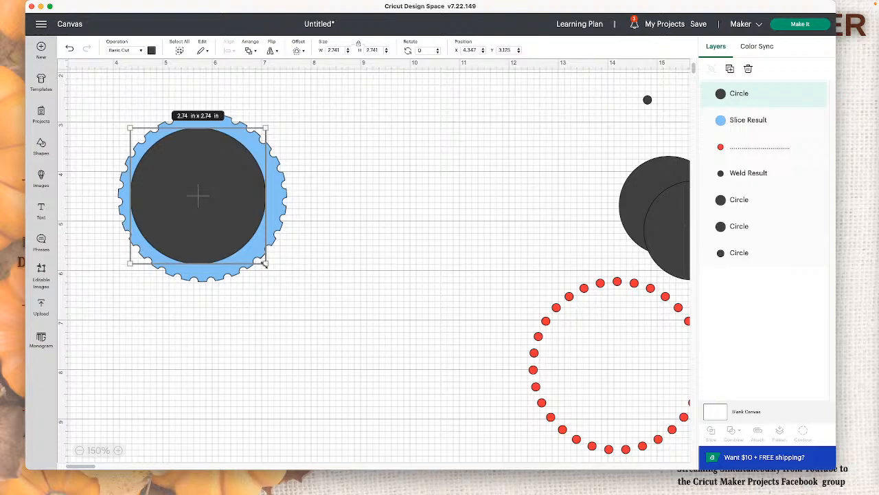
pyautogui.moveTo(265, 262); pyautogui.dragTo(277, 275)
pyautogui.moveTo(239, 240); pyautogui.dragTo(236, 234)
pyautogui.click(350, 238)
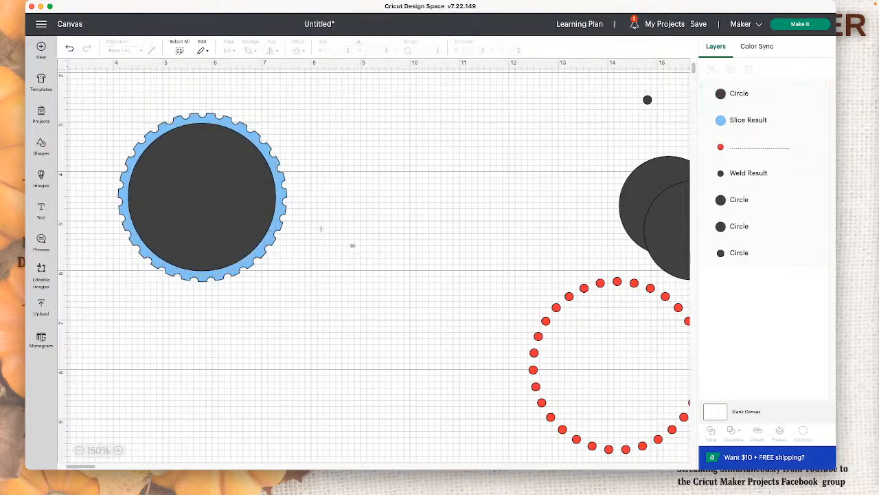
# Step: Center the dark circle and the notched blue circle on each other with the Center alignment
pyautogui.moveTo(353, 246); pyautogui.dragTo(147, 59)
pyautogui.click(227, 51)
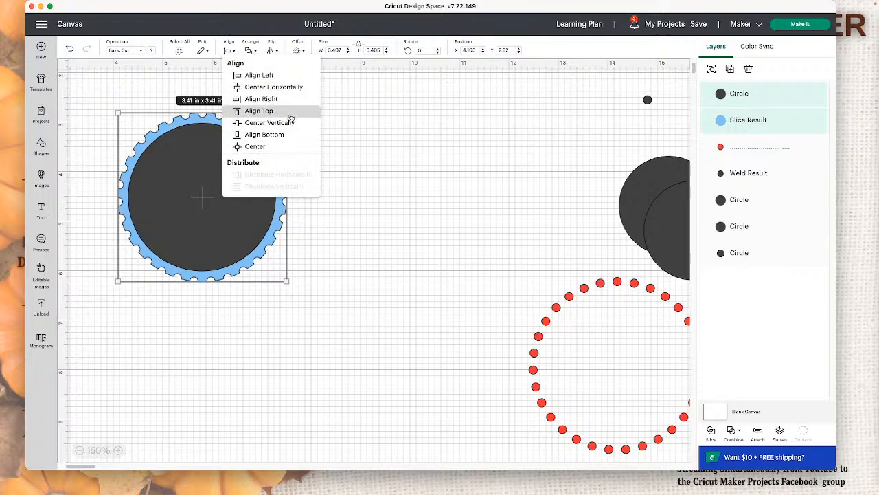
pyautogui.click(279, 146)
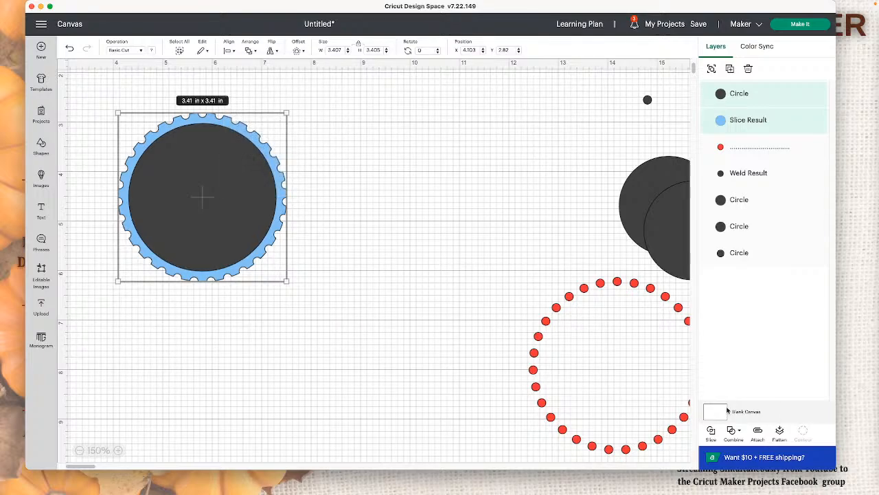
# Step: Slice the dark circle out of the notched blue circle, and separate the notched ring, blue disc and dark disc
pyautogui.click(711, 430)
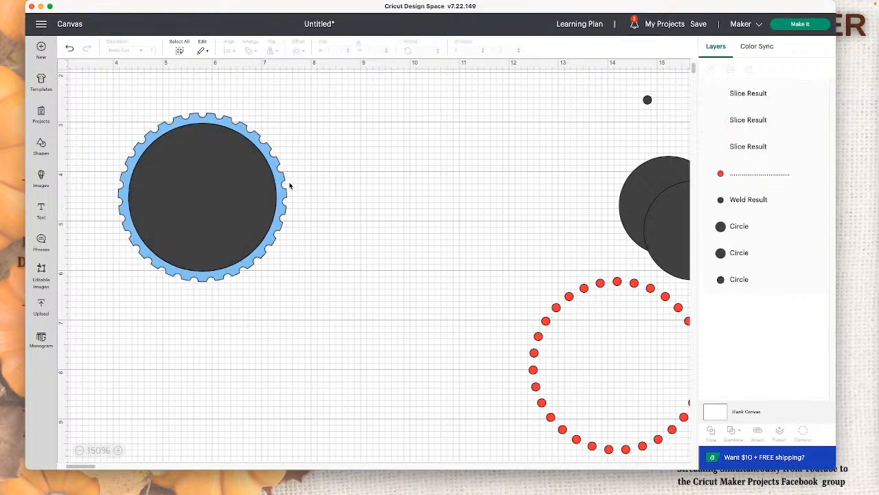
pyautogui.moveTo(290, 185); pyautogui.dragTo(285, 369)
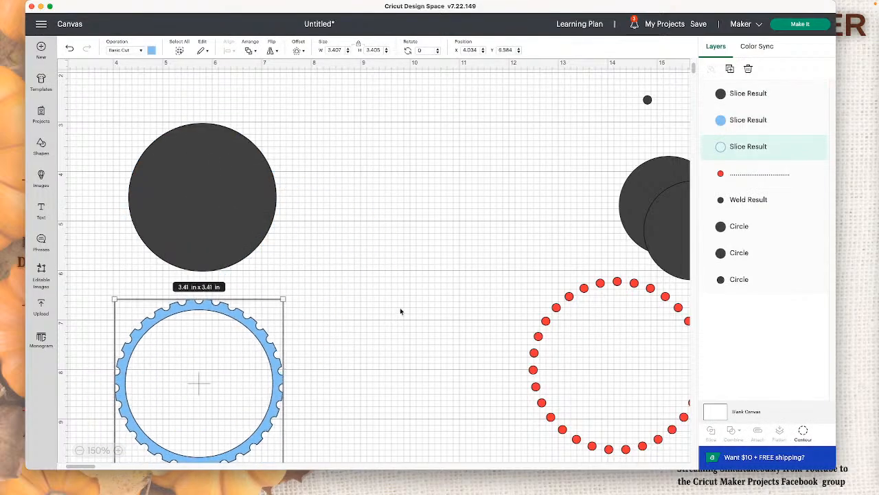
pyautogui.moveTo(247, 213); pyautogui.dragTo(393, 180)
pyautogui.moveTo(230, 193); pyautogui.dragTo(277, 177)
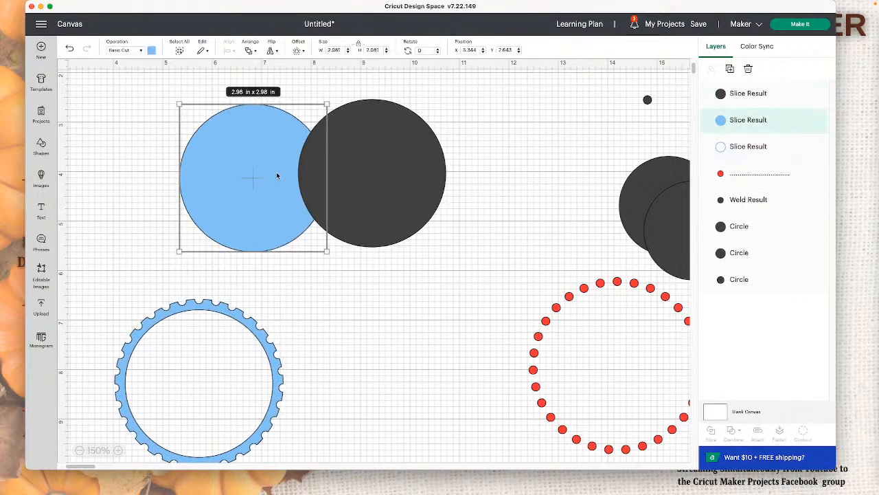
pyautogui.moveTo(420, 206); pyautogui.dragTo(508, 204)
# Step: Place the red dot ring around the plain blue disc and delete five periods from the ring's text
pyautogui.moveTo(570, 296); pyautogui.dragTo(209, 109)
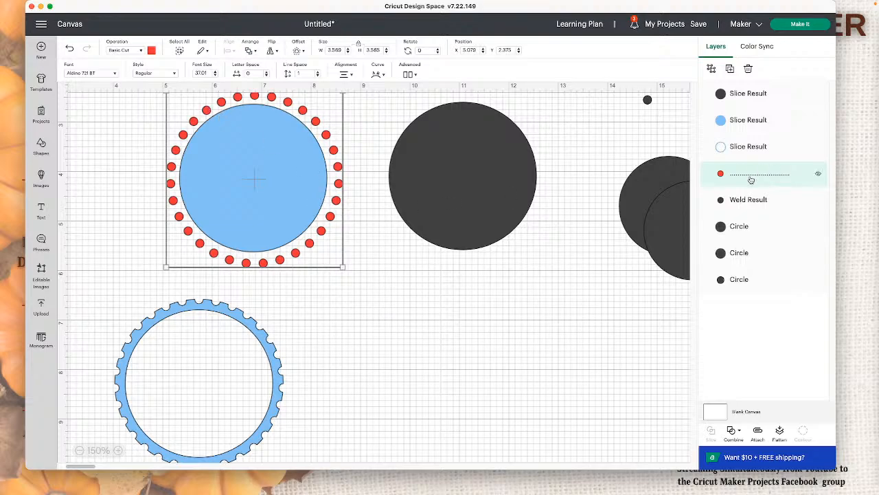
pyautogui.doubleClick(339, 204)
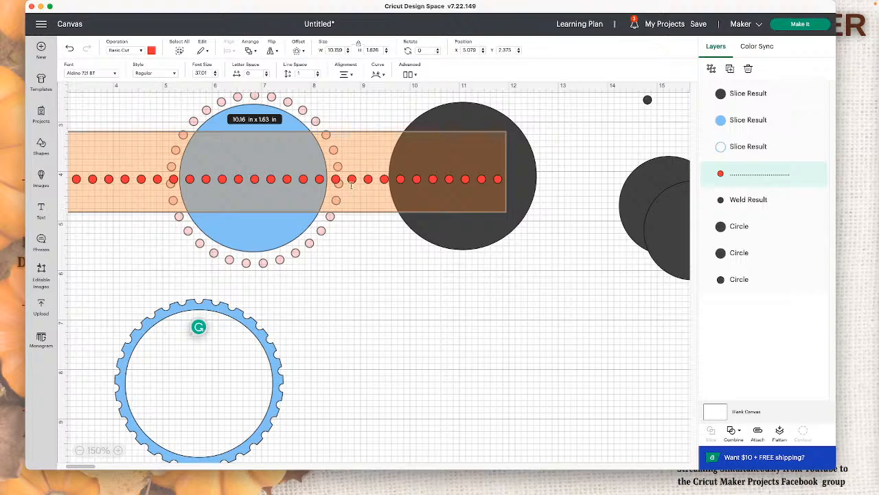
pyautogui.click(349, 180)
pyautogui.doubleClick(342, 183)
pyautogui.click(344, 184)
pyautogui.doubleClick(340, 187)
pyautogui.click(364, 182)
pyautogui.doubleClick(338, 184)
pyautogui.click(341, 181)
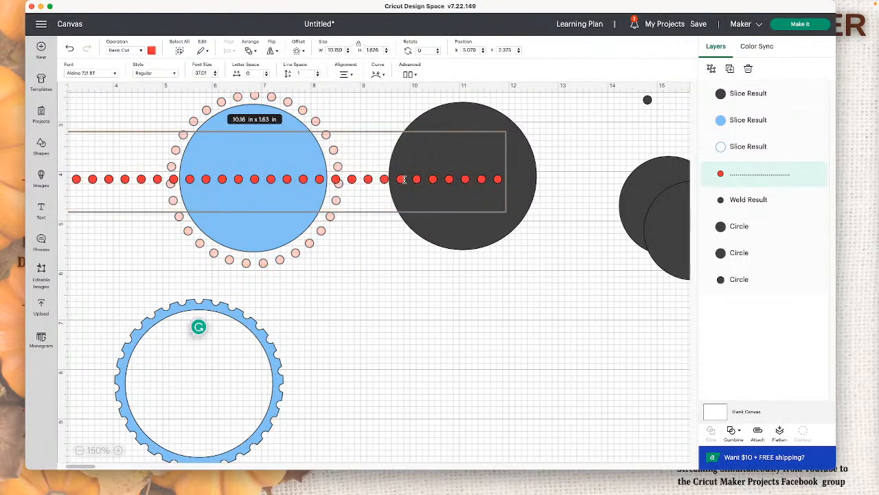
pyautogui.press('BackSpace')
pyautogui.press('BackSpace')
pyautogui.press('BackSpace')
pyautogui.press('BackSpace')
pyautogui.press('BackSpace')
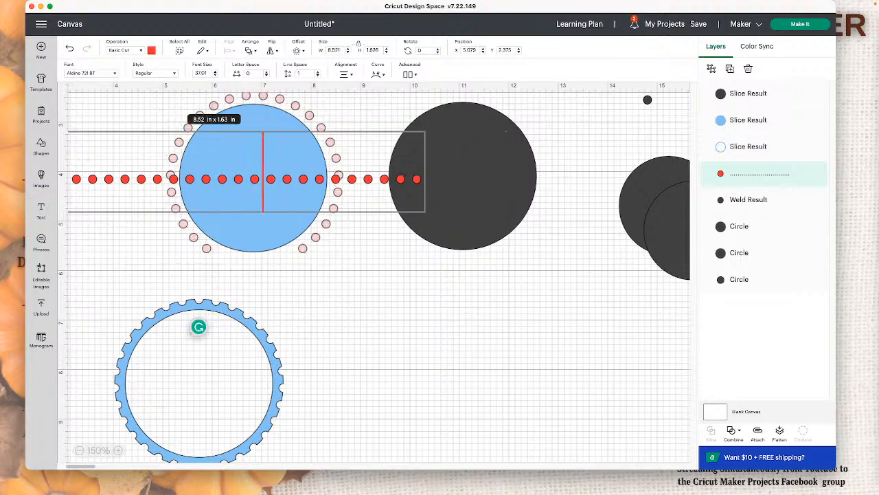
# Step: Reduce the Curve diameter of the red period text until the dots close into a smaller ring
pyautogui.click(382, 77)
pyautogui.moveTo(397, 96); pyautogui.dragTo(399, 96)
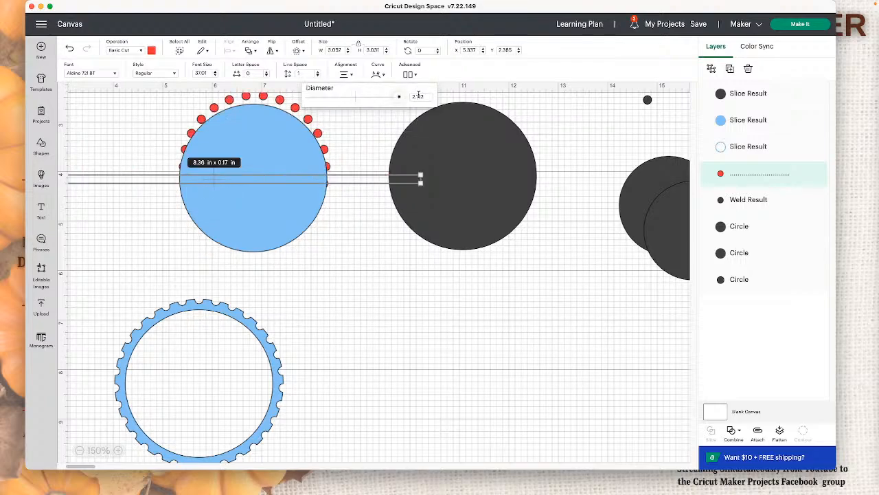
pyautogui.click(379, 219)
# Step: Shrink the blue disc to about 2.85 in and fit its edge over the red dot ring
pyautogui.moveTo(270, 190); pyautogui.dragTo(268, 177)
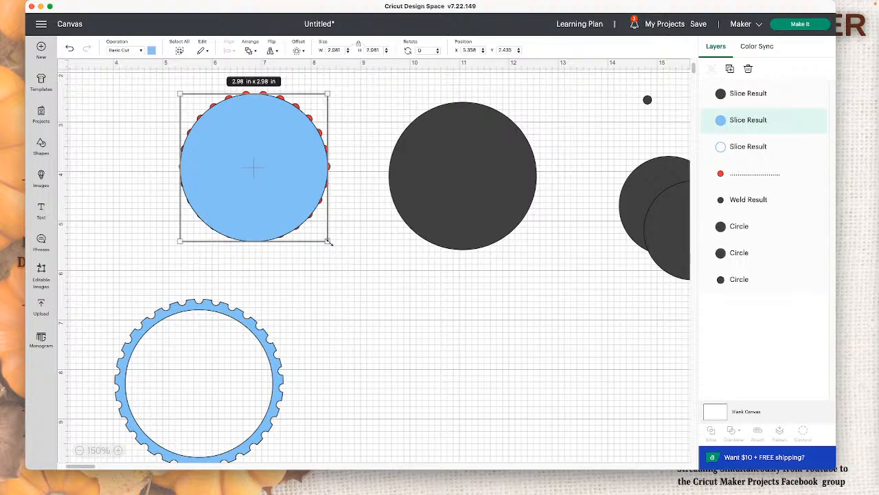
pyautogui.moveTo(328, 241); pyautogui.dragTo(318, 233)
pyautogui.moveTo(279, 196); pyautogui.dragTo(284, 202)
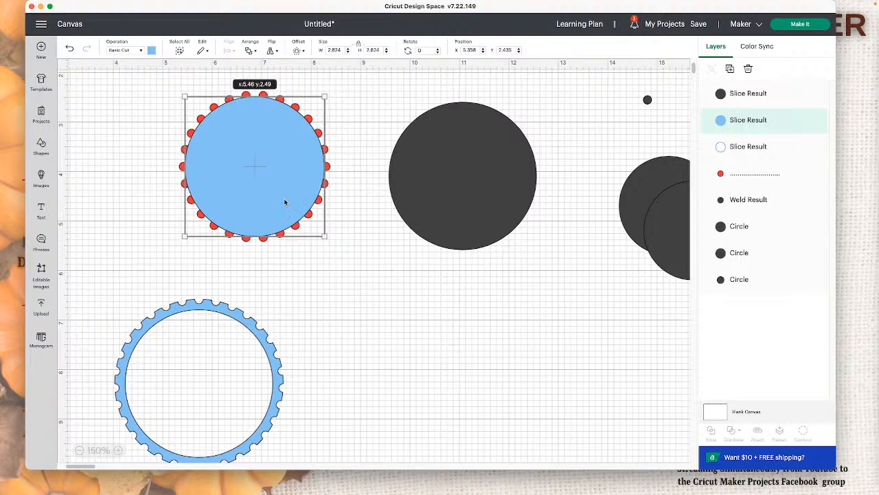
pyautogui.moveTo(320, 232); pyautogui.dragTo(324, 235)
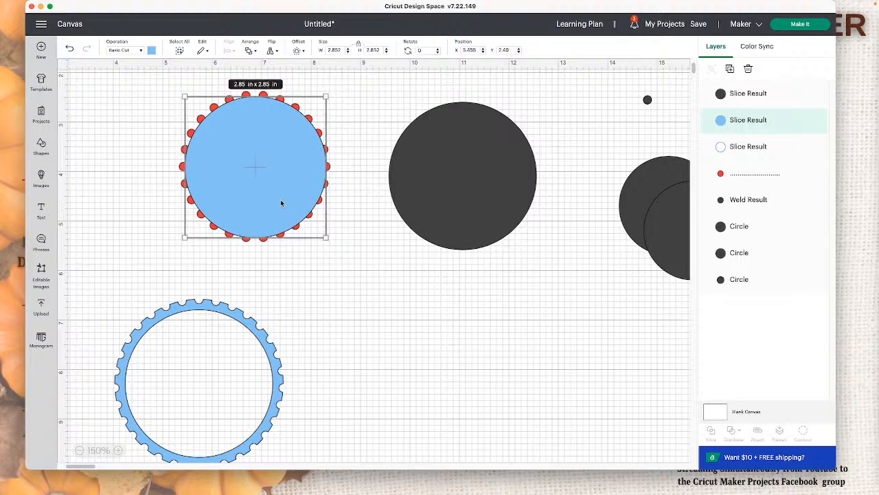
# Step: Compare the blue disc's size with the notched ring, and center it with the red dot ring using the Center alignment
pyautogui.moveTo(280, 200); pyautogui.dragTo(224, 404)
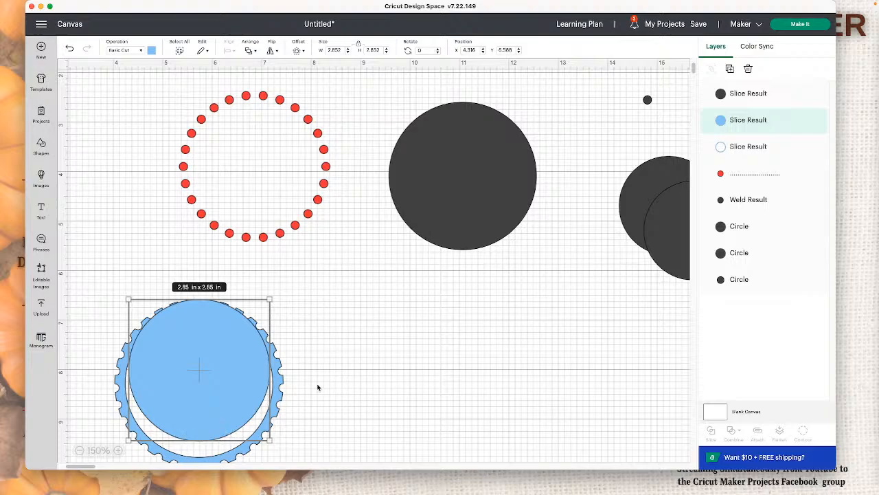
pyautogui.moveTo(213, 366); pyautogui.dragTo(269, 161)
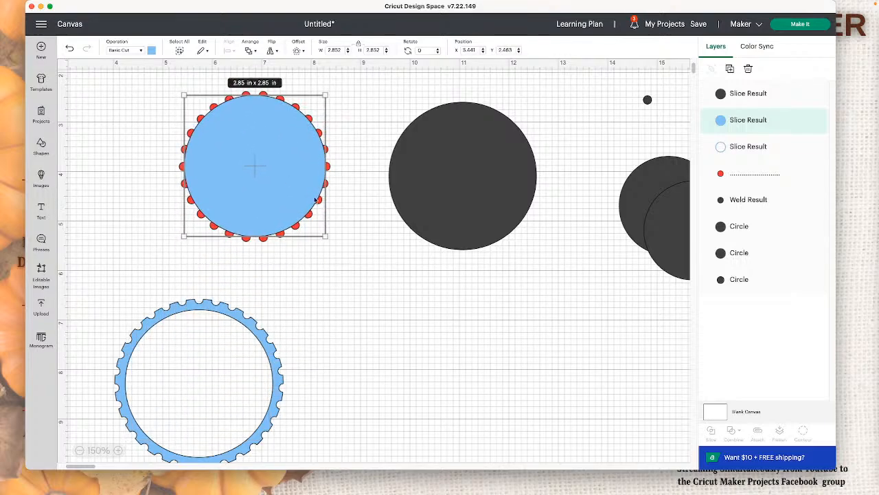
pyautogui.moveTo(349, 253); pyautogui.dragTo(199, 153)
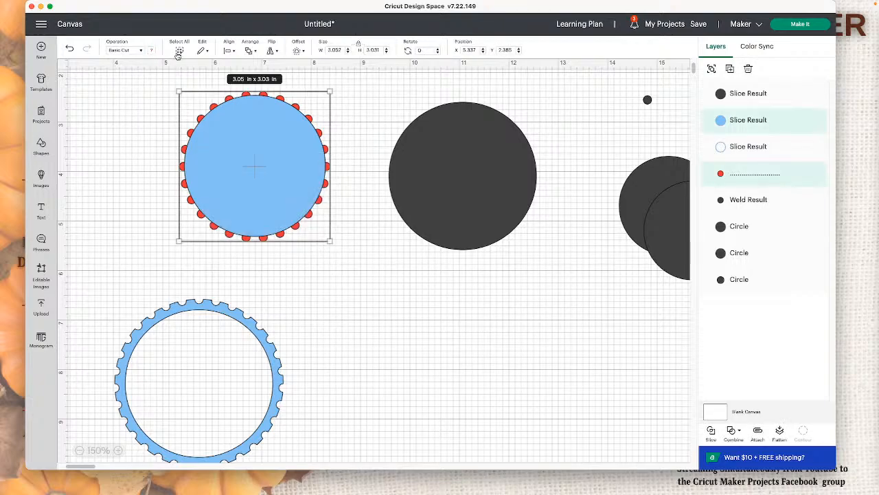
pyautogui.click(230, 50)
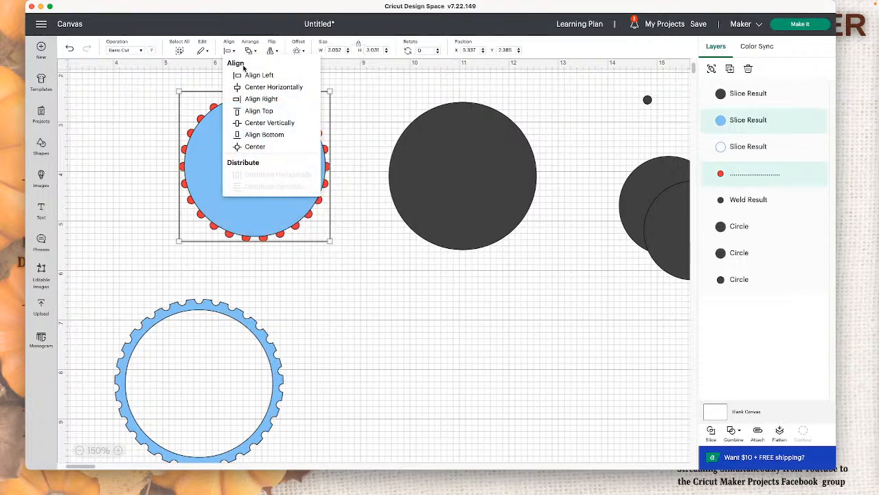
pyautogui.click(275, 152)
pyautogui.click(383, 303)
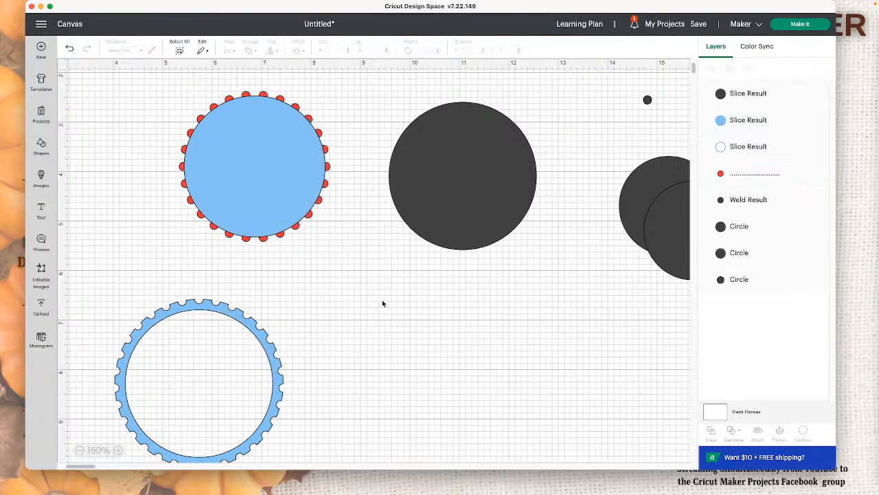
# Step: Duplicate the red dot ring around the blue disc and set the copy aside below the dark circles
pyautogui.click(328, 187)
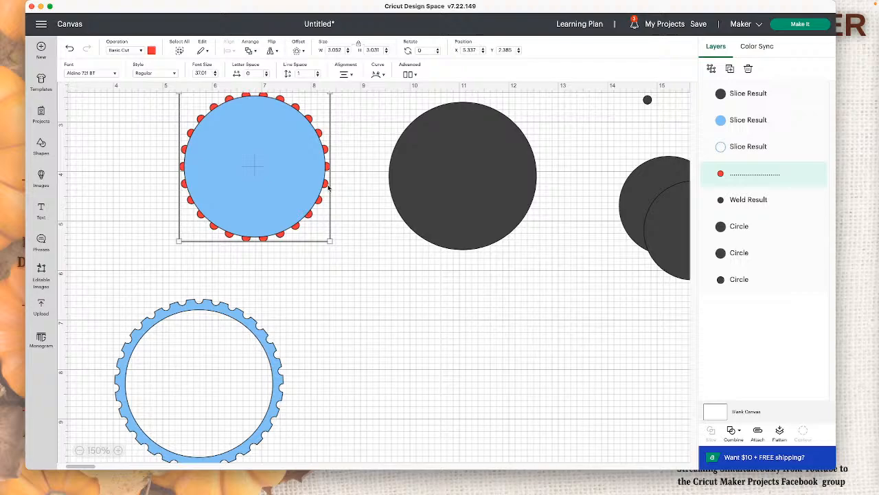
pyautogui.click(730, 68)
pyautogui.moveTo(256, 154); pyautogui.dragTo(701, 273)
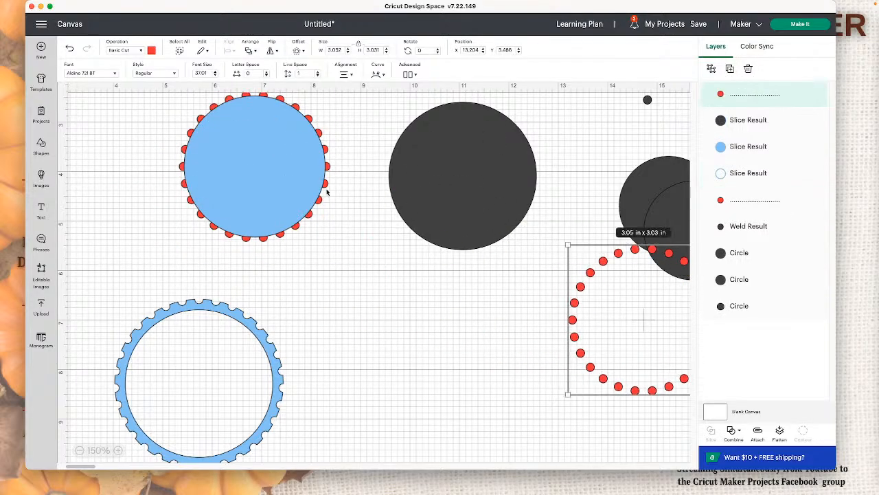
# Step: Slice the blue disc with its red dot ring and move the notched blue disc clear of the cut-out dots
pyautogui.click(341, 231)
pyautogui.moveTo(338, 232); pyautogui.dragTo(238, 172)
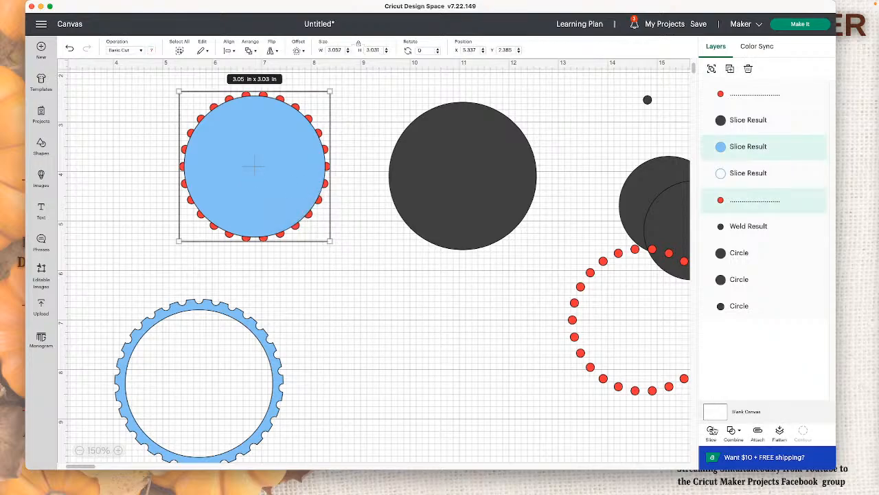
pyautogui.click(713, 431)
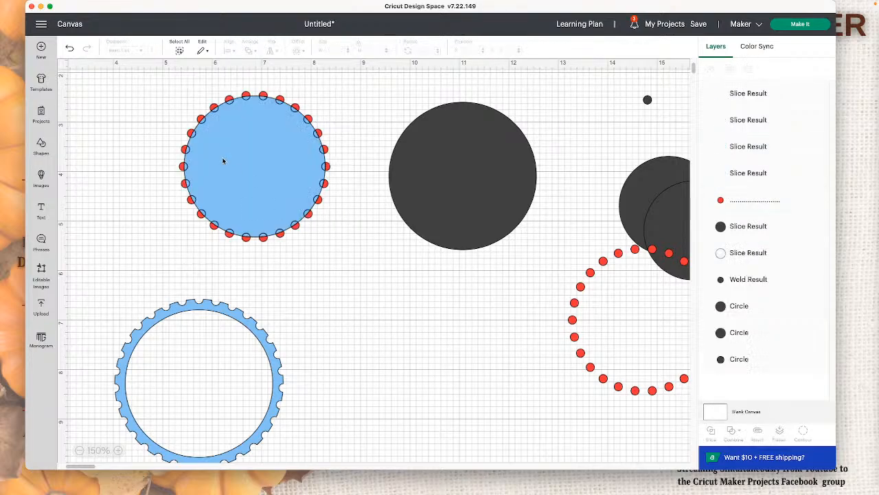
pyautogui.moveTo(222, 160); pyautogui.dragTo(340, 303)
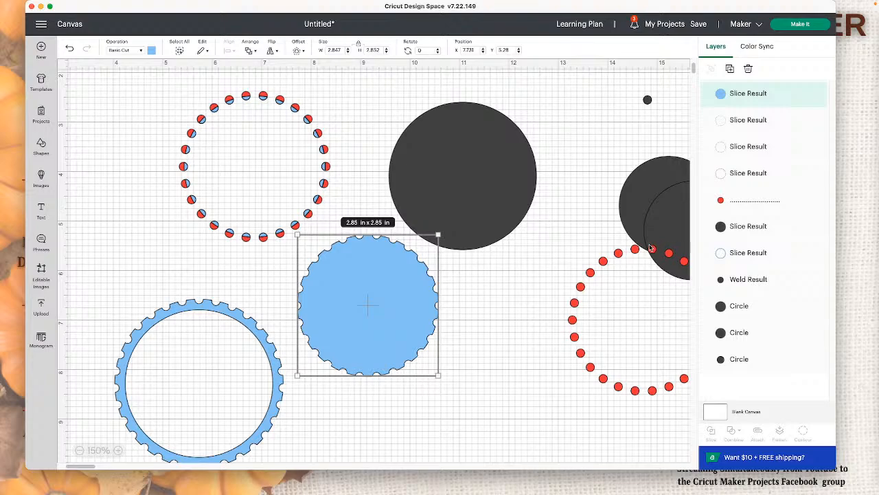
# Step: Move a 2 in dark circle onto the large dark disc and center the two with the Center alignment
pyautogui.click(444, 207)
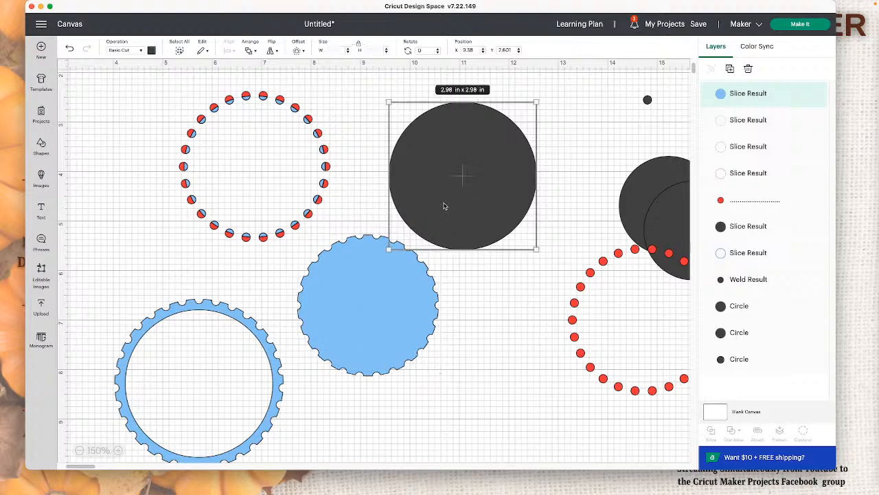
pyautogui.moveTo(658, 184); pyautogui.dragTo(426, 126)
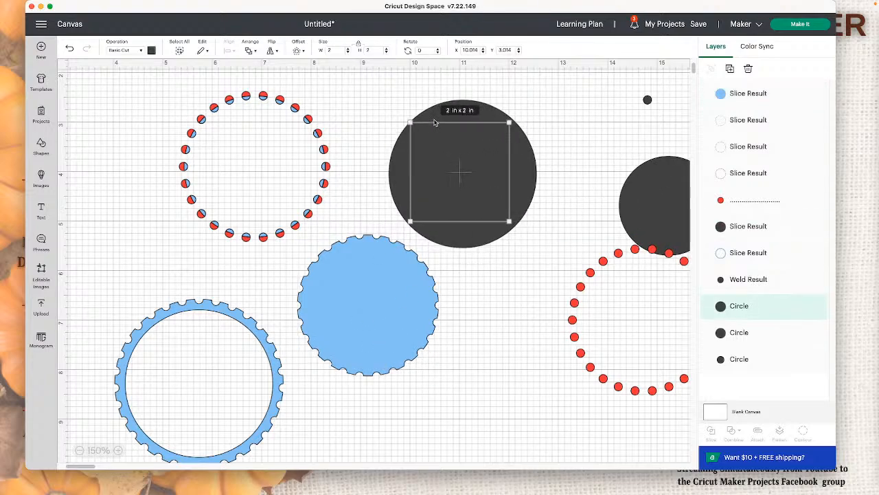
pyautogui.click(252, 52)
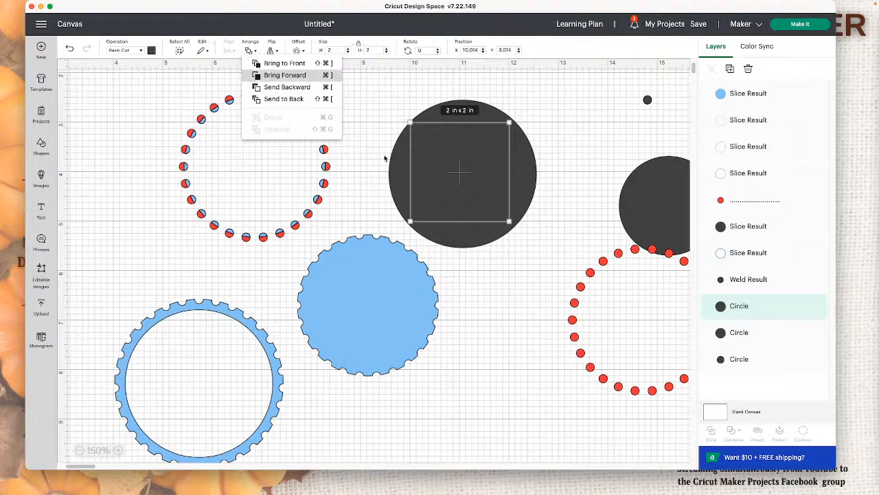
pyautogui.click(523, 158)
pyautogui.click(524, 144)
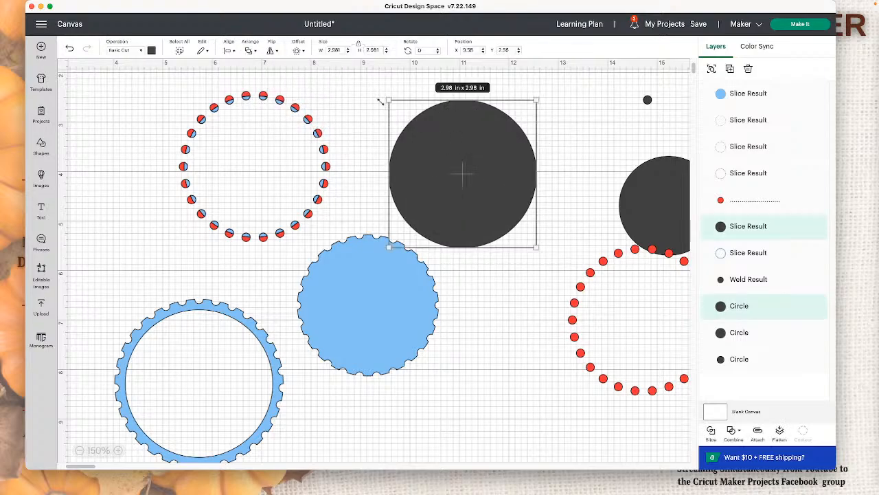
pyautogui.click(255, 71)
pyautogui.click(502, 141)
pyautogui.click(227, 50)
pyautogui.click(275, 144)
# Step: Send the large dark disc to the back behind the 2 in circle
pyautogui.click(546, 162)
pyautogui.click(473, 149)
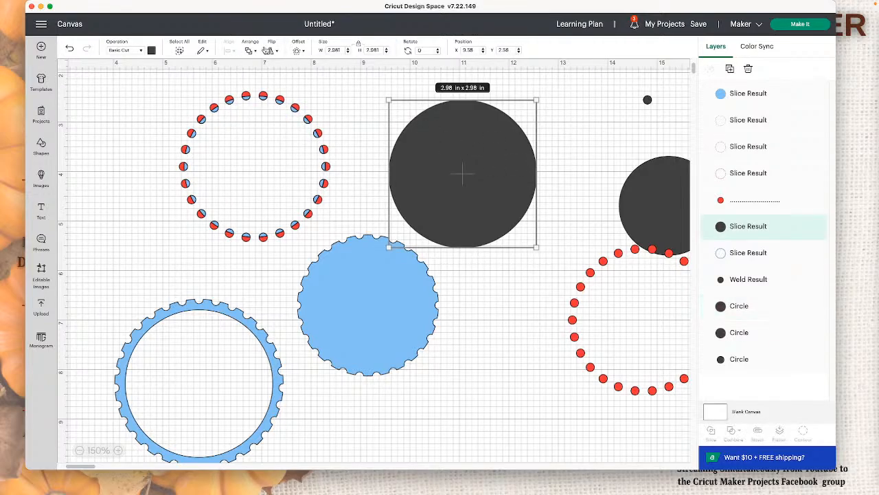
pyautogui.click(251, 50)
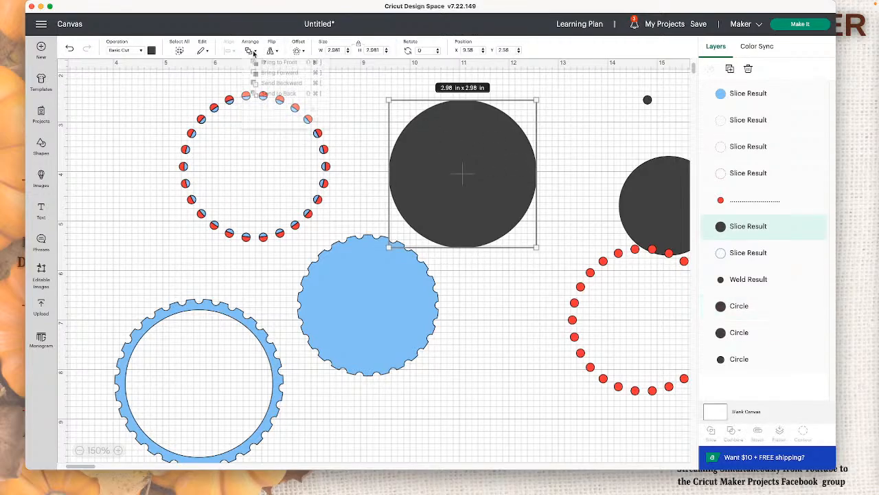
pyautogui.click(295, 100)
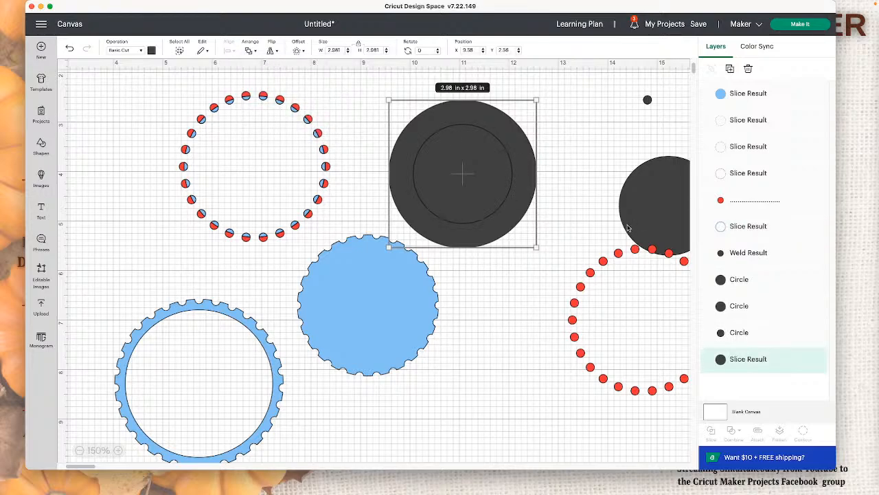
# Step: Enlarge the inner dark circle until only a narrow rim of the large dark disc surrounds it
pyautogui.click(593, 206)
pyautogui.click(471, 183)
pyautogui.moveTo(512, 223); pyautogui.dragTo(538, 249)
pyautogui.moveTo(427, 165); pyautogui.dragTo(414, 152)
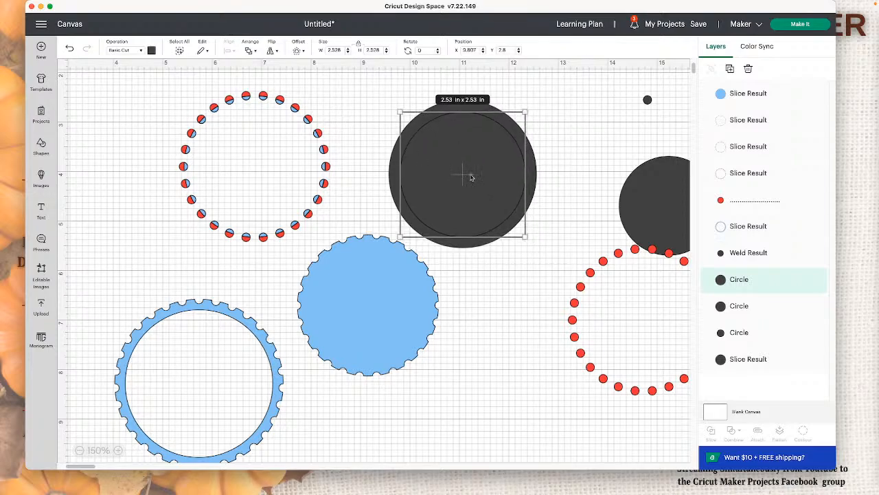
pyautogui.moveTo(526, 237); pyautogui.dragTo(528, 240)
pyautogui.moveTo(485, 206); pyautogui.dragTo(483, 206)
# Step: Center and slice the two dark circles, and move the cut-out discs away to leave a plain dark ring
pyautogui.moveTo(570, 212); pyautogui.dragTo(457, 171)
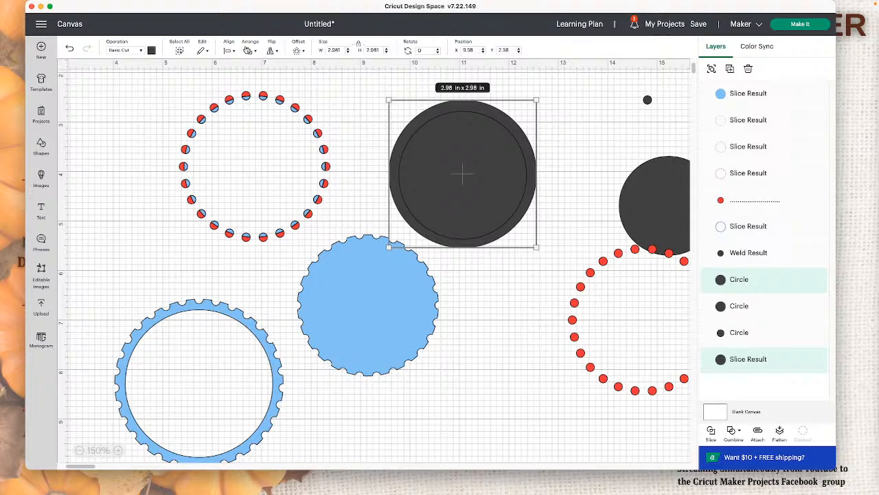
pyautogui.click(228, 51)
pyautogui.click(281, 148)
pyautogui.moveTo(562, 210); pyautogui.dragTo(489, 179)
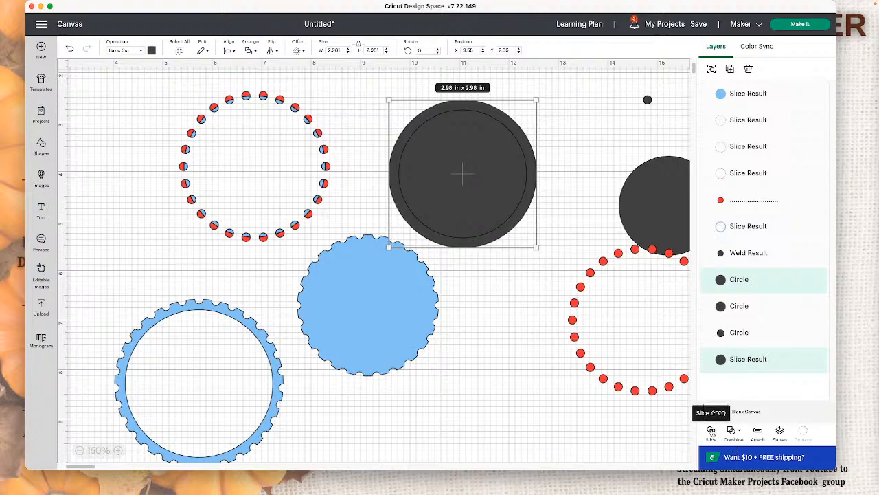
pyautogui.click(712, 431)
pyautogui.moveTo(481, 167); pyautogui.dragTo(637, 268)
pyautogui.moveTo(484, 194); pyautogui.dragTo(646, 201)
# Step: Move the ring of blue half-dots into the dark ring and shrink it to about 2.56 in to fit the inner edge
pyautogui.moveTo(311, 215); pyautogui.dragTo(523, 241)
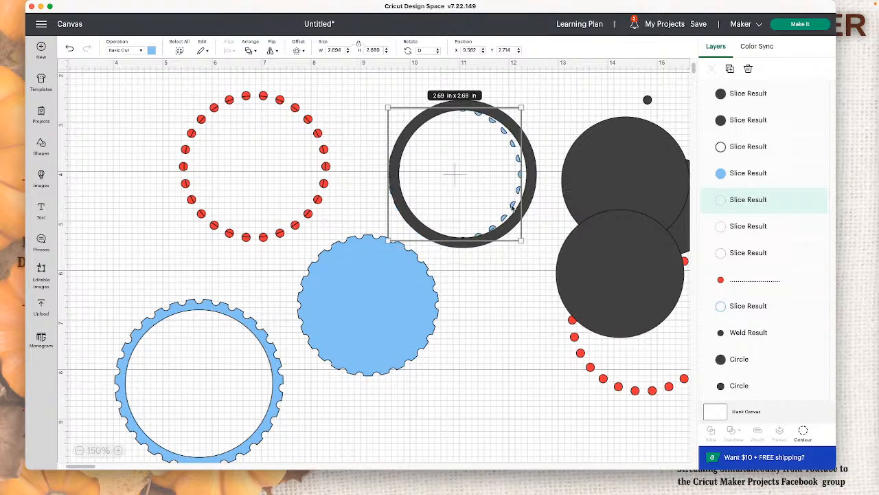
pyautogui.moveTo(513, 207); pyautogui.dragTo(518, 205)
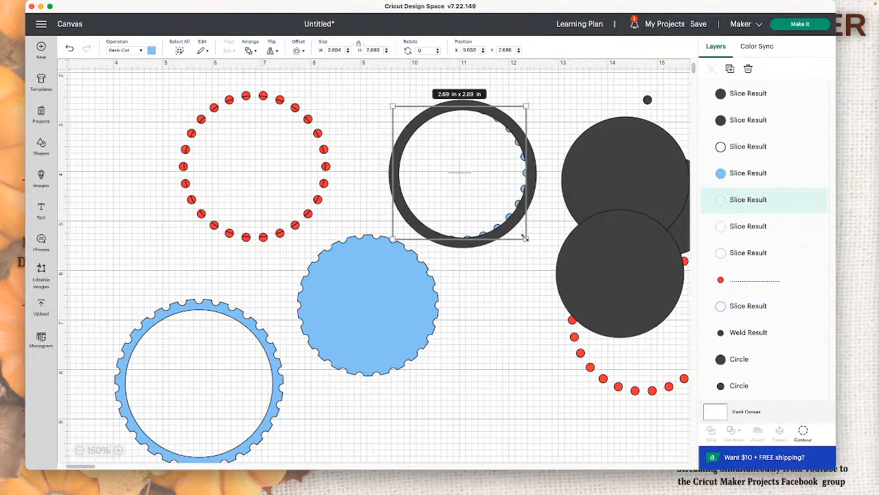
pyautogui.moveTo(525, 238)
pyautogui.mouseDown()
pyautogui.moveTo(512, 203)
pyautogui.moveTo(527, 236)
pyautogui.mouseUp()
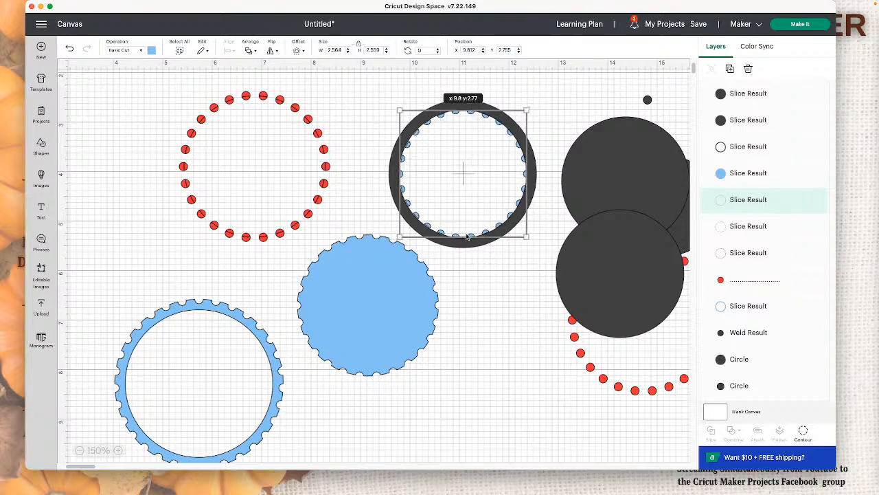
# Step: Center the blue half-dot ring with the dark ring using the Center alignment
pyautogui.click(493, 280)
pyautogui.click(447, 171)
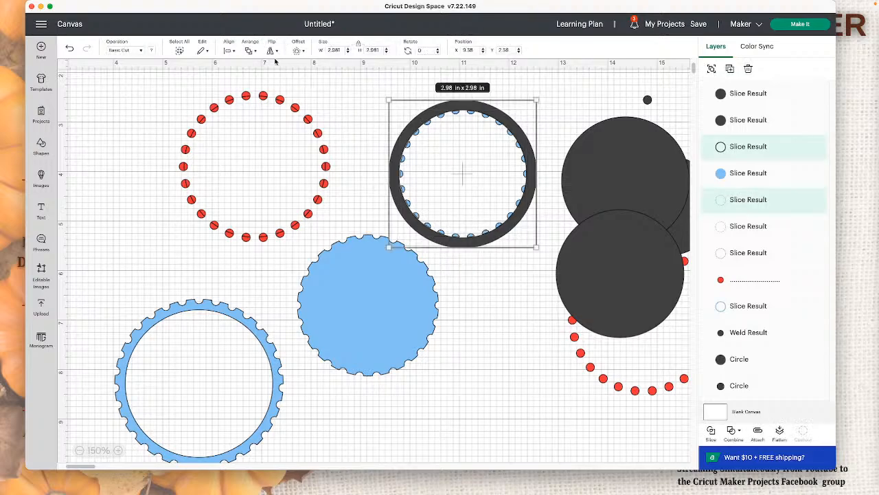
pyautogui.click(235, 51)
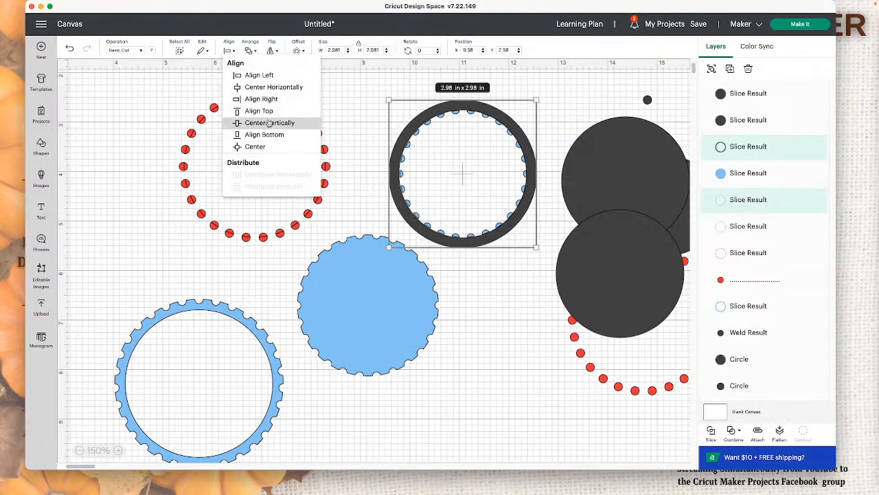
pyautogui.click(272, 148)
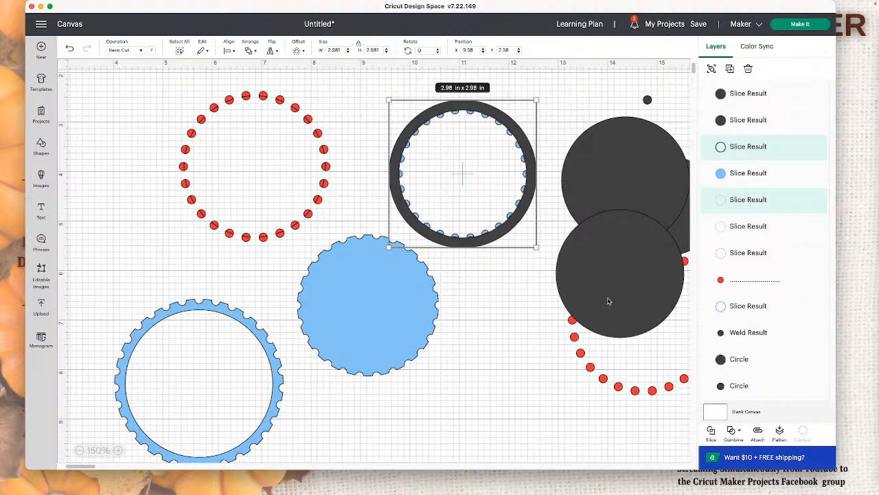
# Step: Try welding the dark ring to the blue half-dots, and undo the weld
pyautogui.click(734, 433)
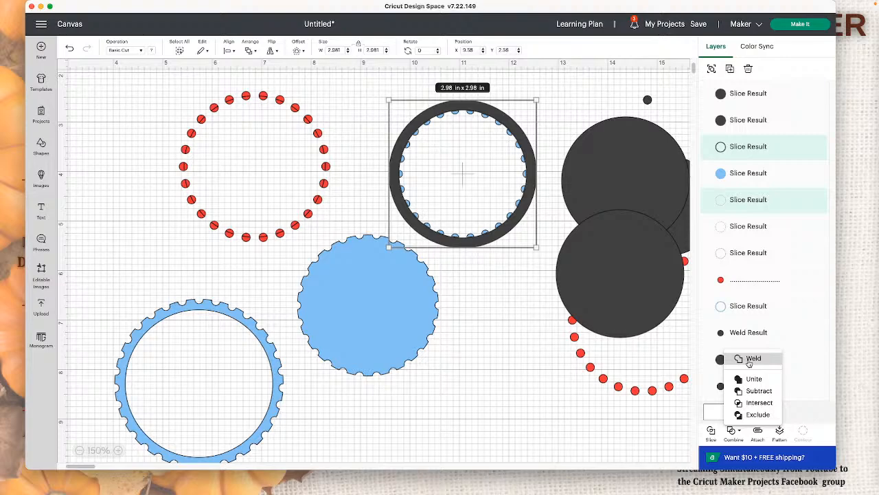
pyautogui.click(751, 359)
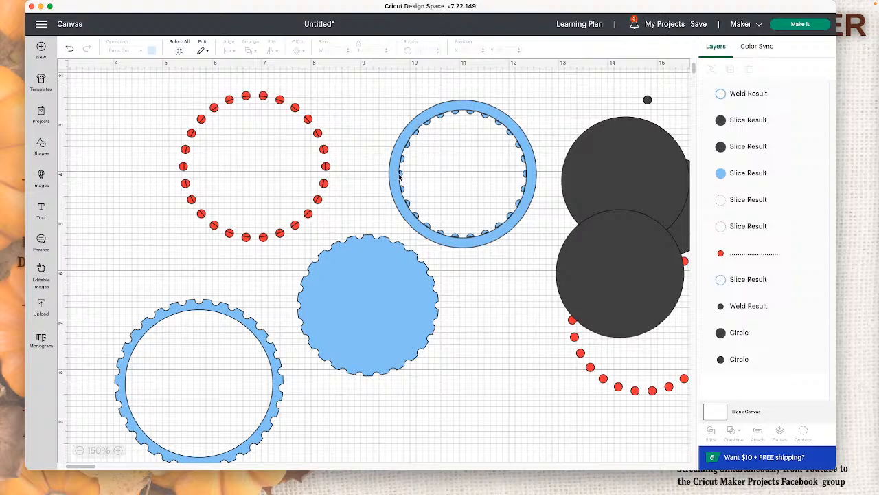
pyautogui.click(71, 51)
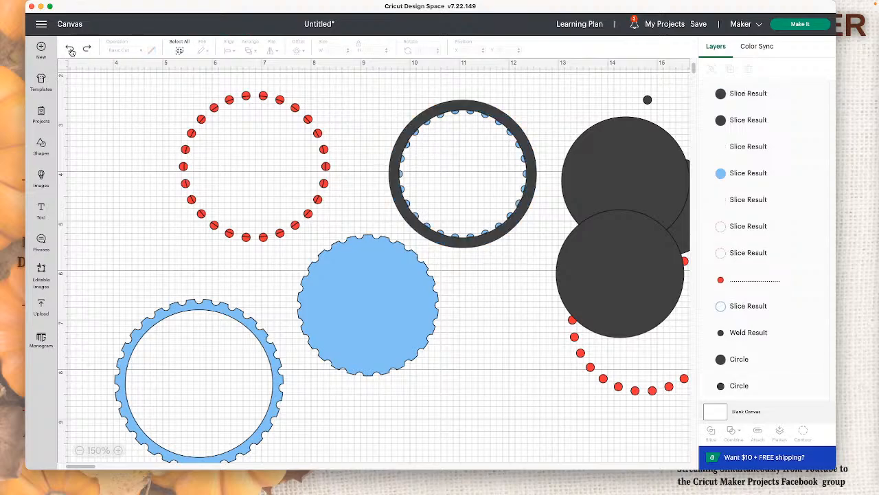
# Step: Shrink the dark ring to about 2.94 in so it overlaps the blue half-dots, and weld the two together
pyautogui.click(537, 197)
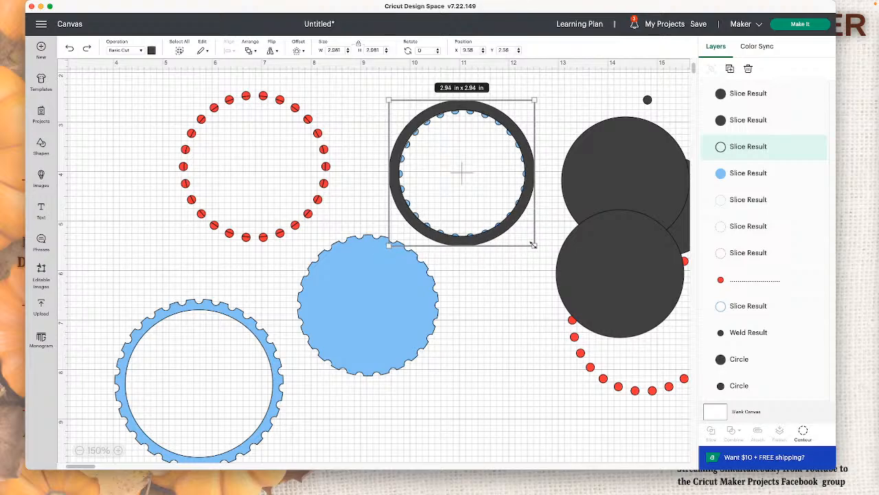
pyautogui.click(358, 94)
pyautogui.moveTo(358, 94); pyautogui.dragTo(477, 140)
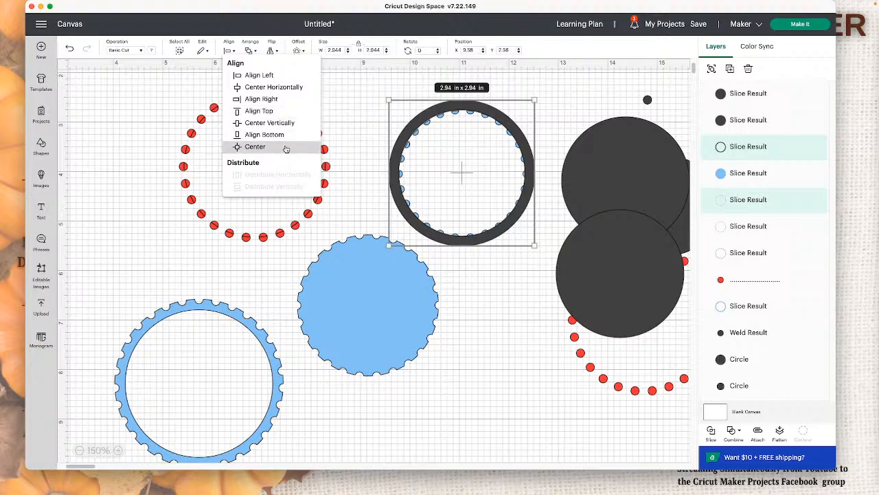
pyautogui.click(738, 434)
pyautogui.click(745, 359)
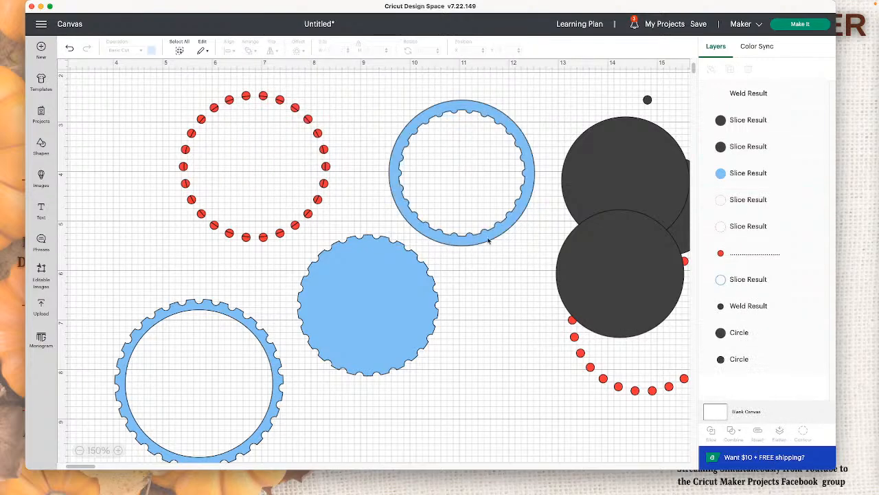
# Step: Place the welded ring over the notched outer ring, and lay a shrunken dark circle on the notched blue disc
pyautogui.moveTo(528, 194); pyautogui.dragTo(264, 392)
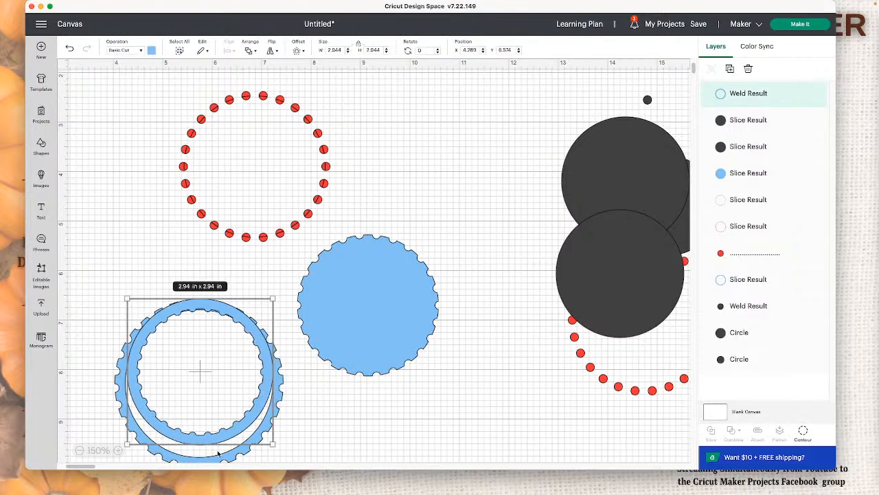
pyautogui.click(377, 349)
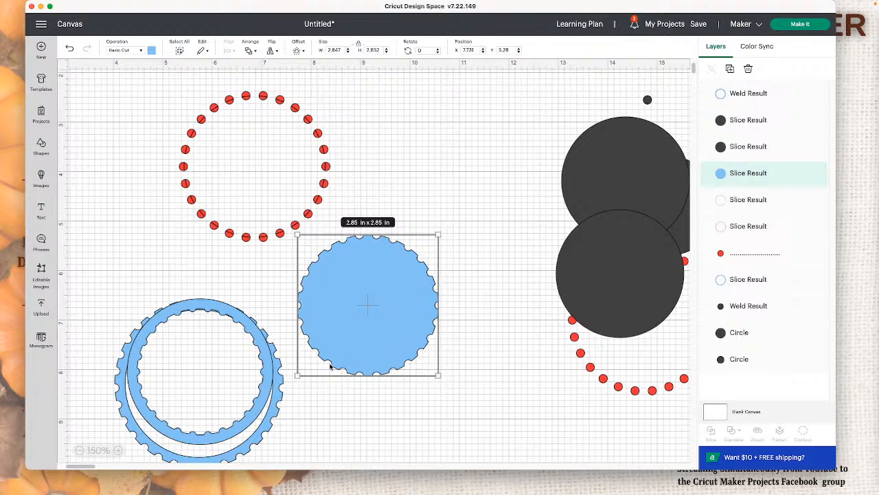
pyautogui.moveTo(296, 218); pyautogui.dragTo(486, 236)
pyautogui.moveTo(393, 310); pyautogui.dragTo(457, 338)
pyautogui.moveTo(603, 255); pyautogui.dragTo(416, 319)
pyautogui.moveTo(497, 396); pyautogui.dragTo(481, 379)
# Step: Move the full red dot ring clear and delete the two leftover rings of red half-dots
pyautogui.moveTo(574, 354); pyautogui.dragTo(198, 235)
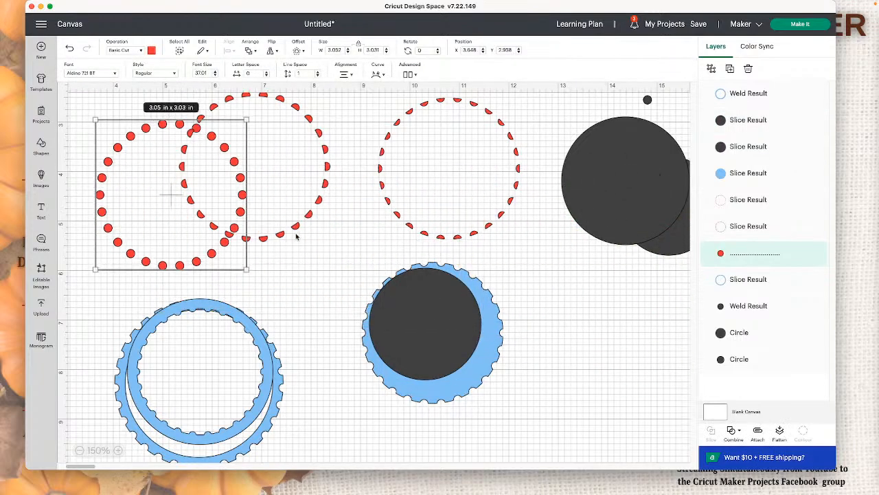
pyautogui.moveTo(296, 235); pyautogui.dragTo(425, 252)
pyautogui.press('Delete')
pyautogui.click(487, 239)
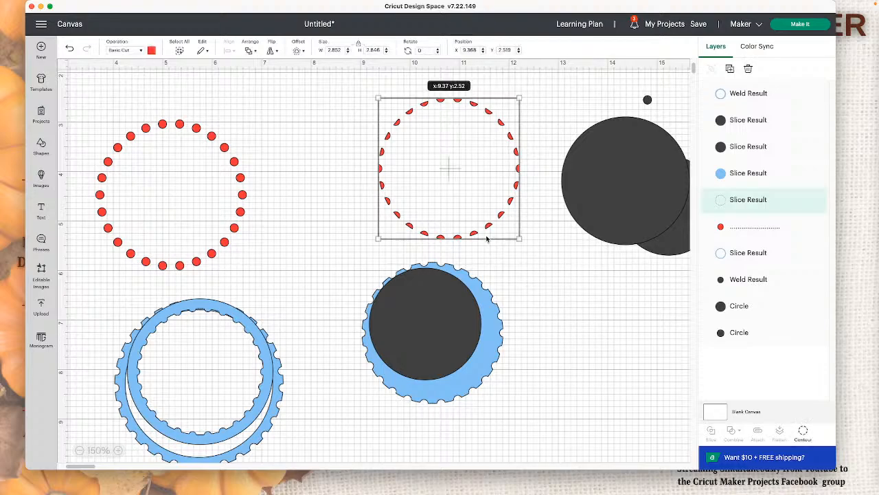
pyautogui.press('Delete')
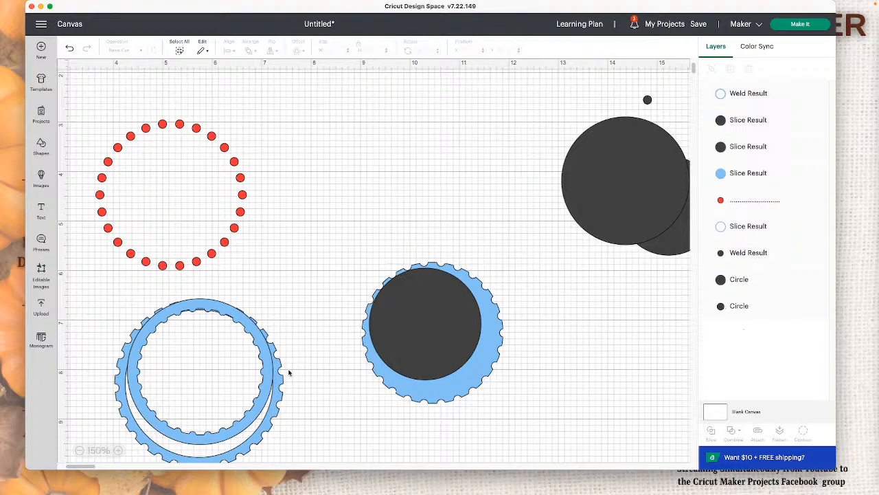
pyautogui.click(216, 234)
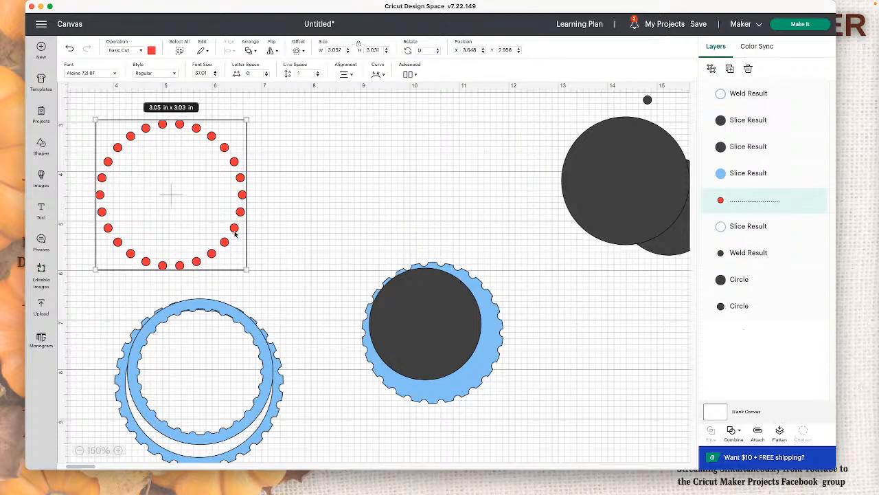
pyautogui.doubleClick(218, 142)
pyautogui.click(305, 195)
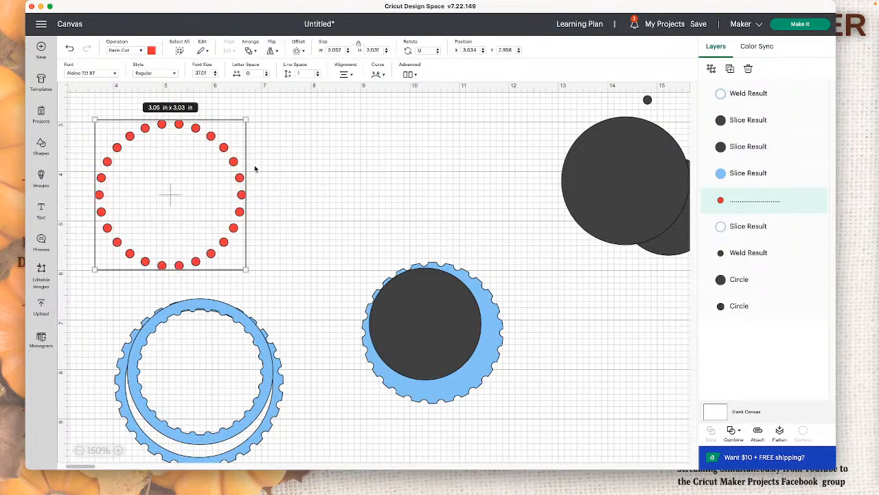
pyautogui.doubleClick(234, 160)
pyautogui.click(260, 187)
pyautogui.doubleClick(239, 178)
pyautogui.click(246, 187)
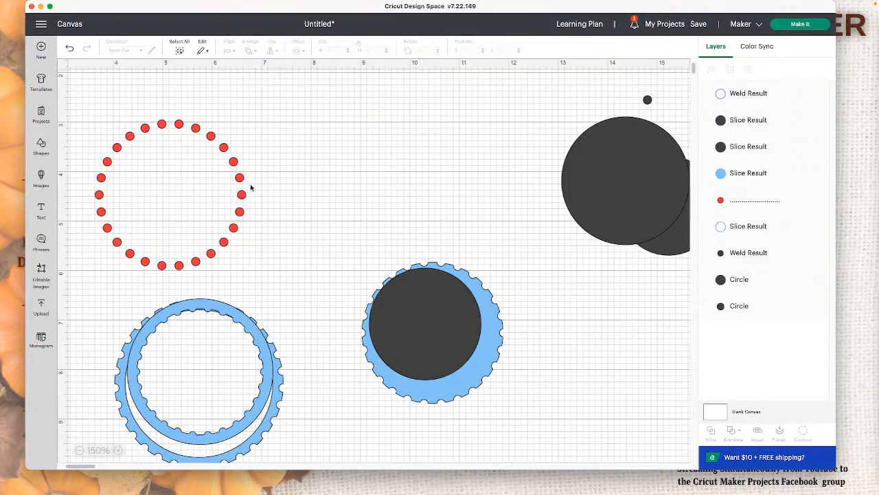
pyautogui.doubleClick(243, 186)
pyautogui.click(297, 192)
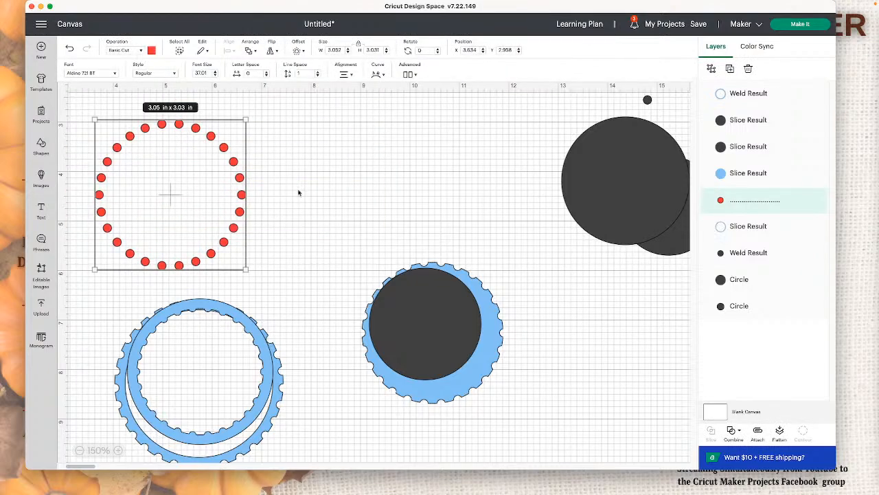
# Step: Move the red dot ring clear, remove four periods from it, and tighten its curve to a diameter of 2.295
pyautogui.click(261, 188)
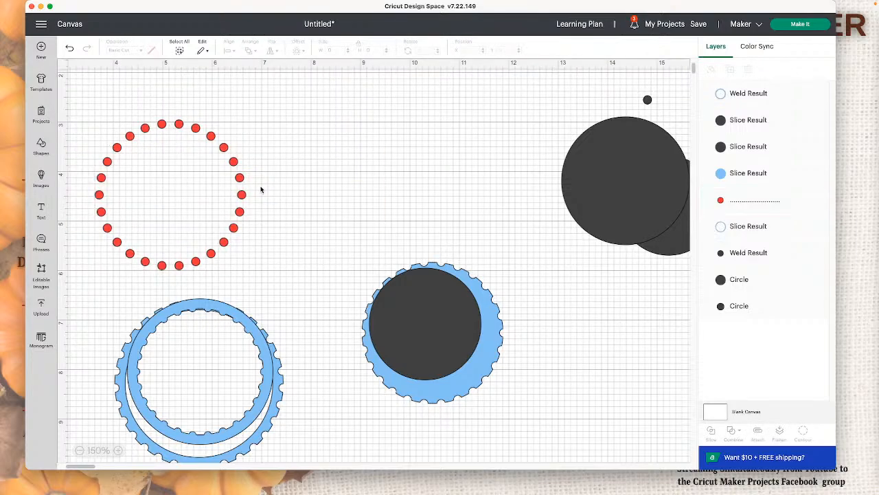
pyautogui.moveTo(240, 192); pyautogui.dragTo(296, 175)
pyautogui.doubleClick(296, 174)
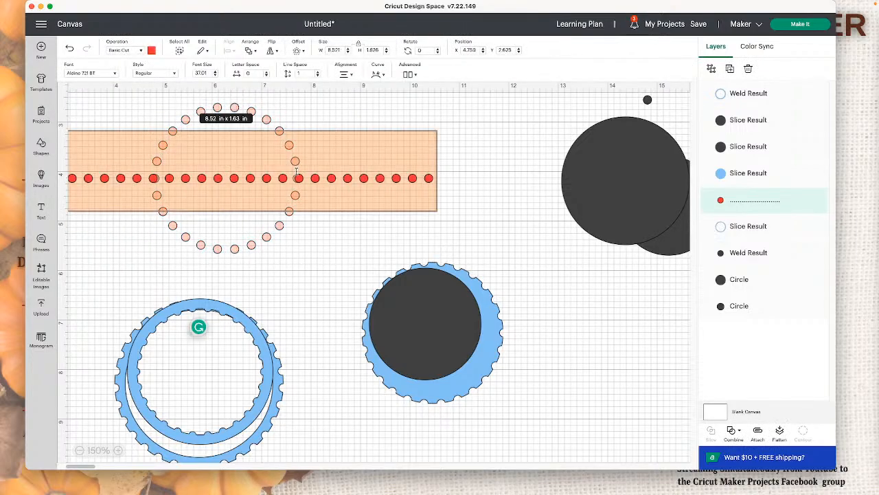
pyautogui.click(297, 173)
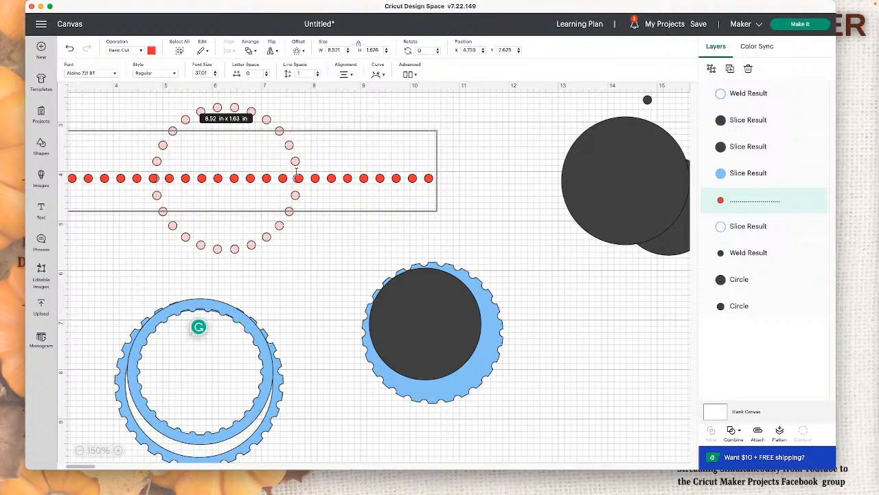
pyautogui.press('BackSpace')
pyautogui.press('BackSpace')
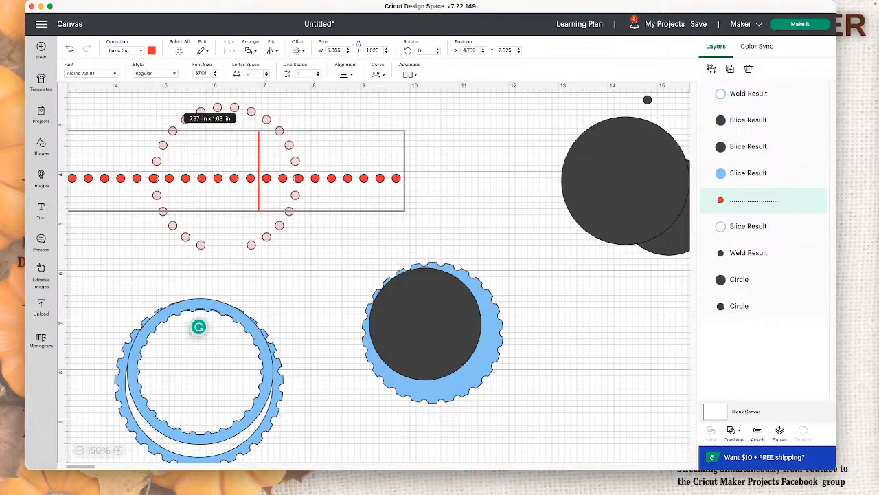
pyautogui.press('BackSpace')
pyautogui.press('BackSpace')
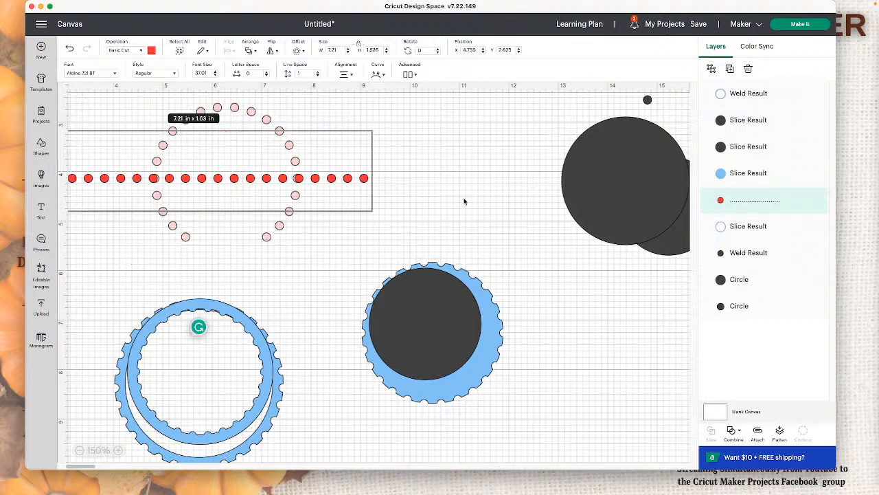
pyautogui.click(322, 163)
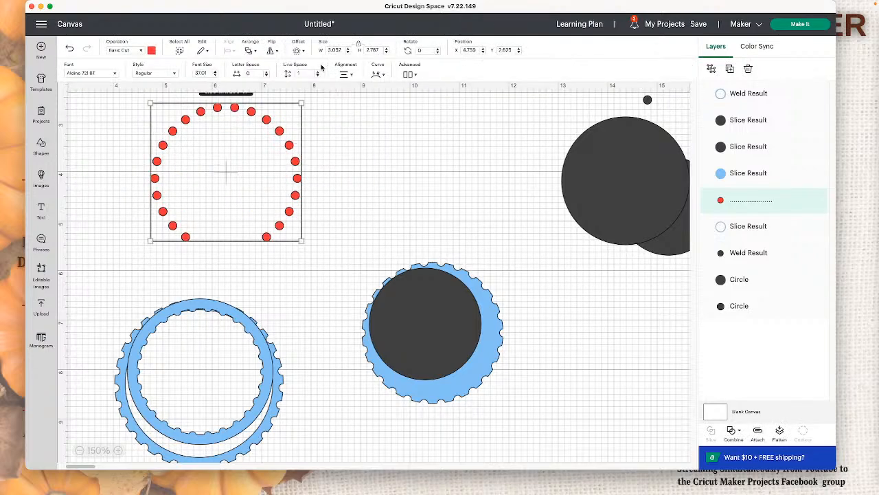
pyautogui.click(377, 73)
pyautogui.moveTo(401, 97); pyautogui.dragTo(418, 99)
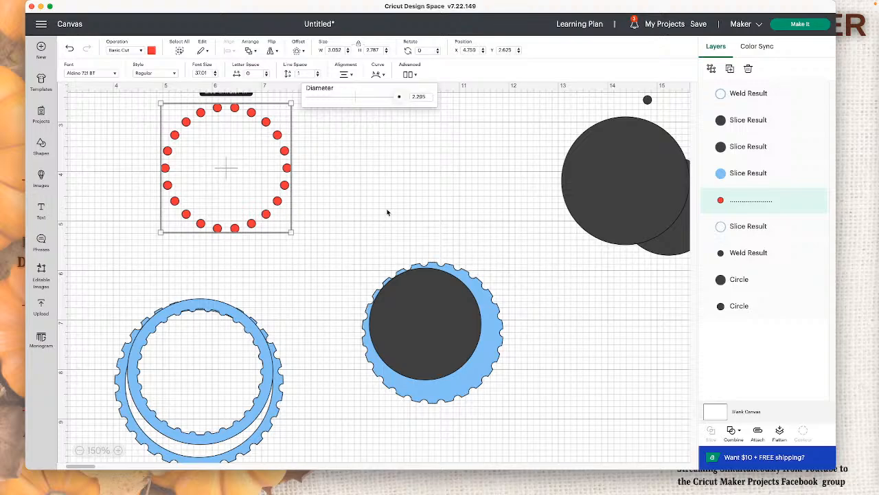
# Step: Move the red dot ring to an open area and centre the dark circle from the blue disc inside it
pyautogui.moveTo(248, 206); pyautogui.dragTo(336, 252)
pyautogui.moveTo(440, 352); pyautogui.dragTo(328, 250)
pyautogui.click(378, 237)
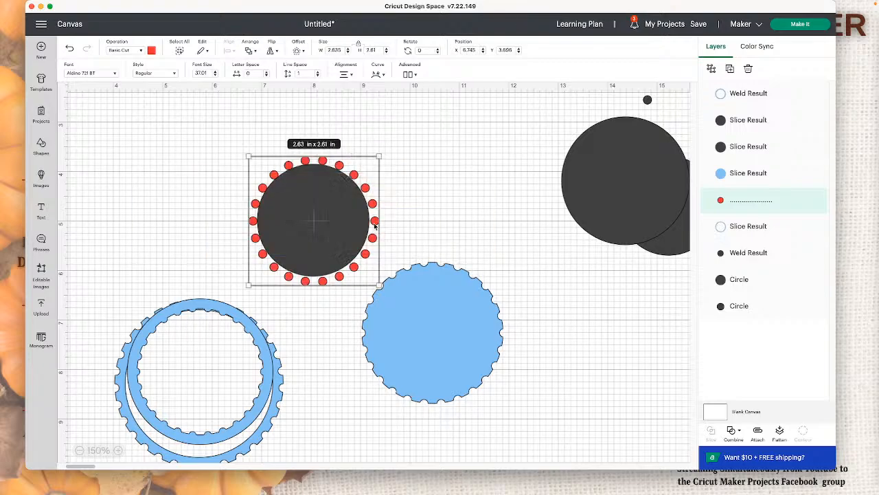
# Step: Remove three more periods from the red dot ring and tighten its curve back into a full circle
pyautogui.doubleClick(375, 223)
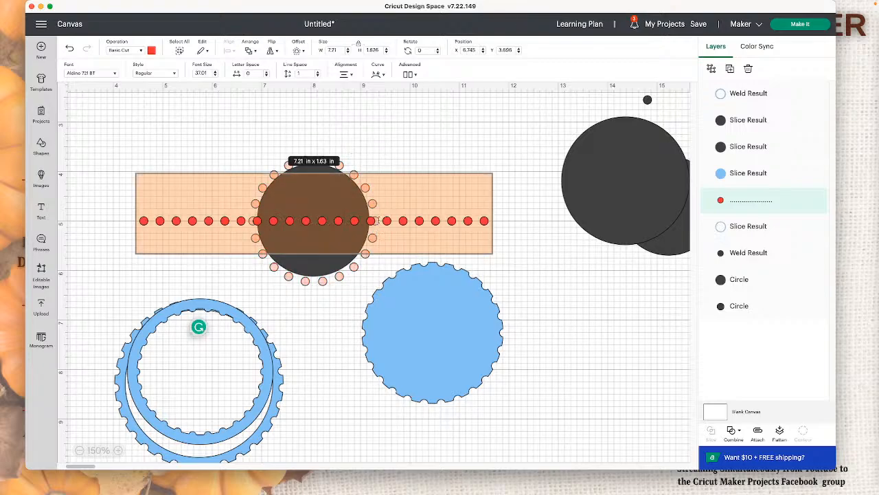
pyautogui.click(378, 220)
pyautogui.press('BackSpace')
pyautogui.press('BackSpace')
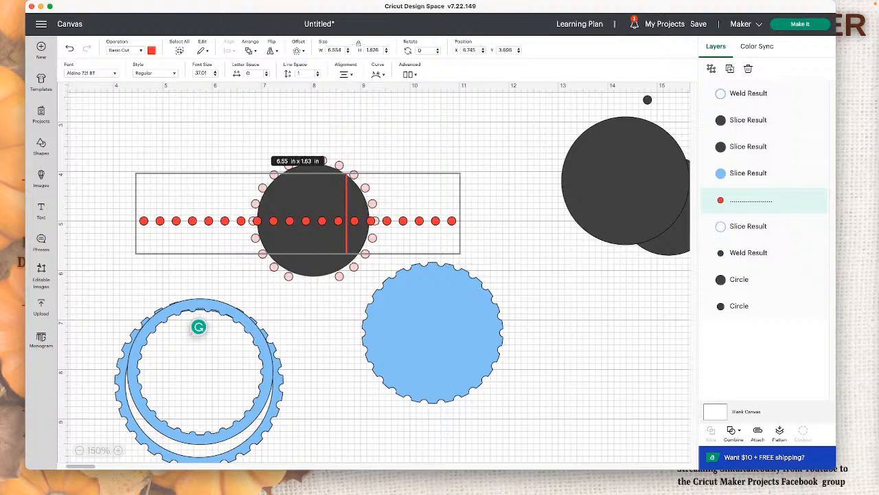
pyautogui.press('BackSpace')
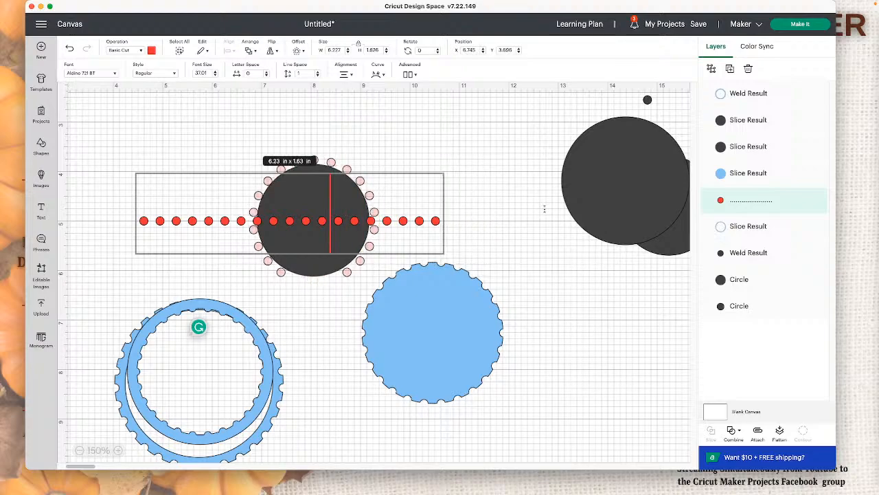
pyautogui.click(377, 74)
pyautogui.moveTo(397, 100); pyautogui.dragTo(396, 100)
pyautogui.click(437, 190)
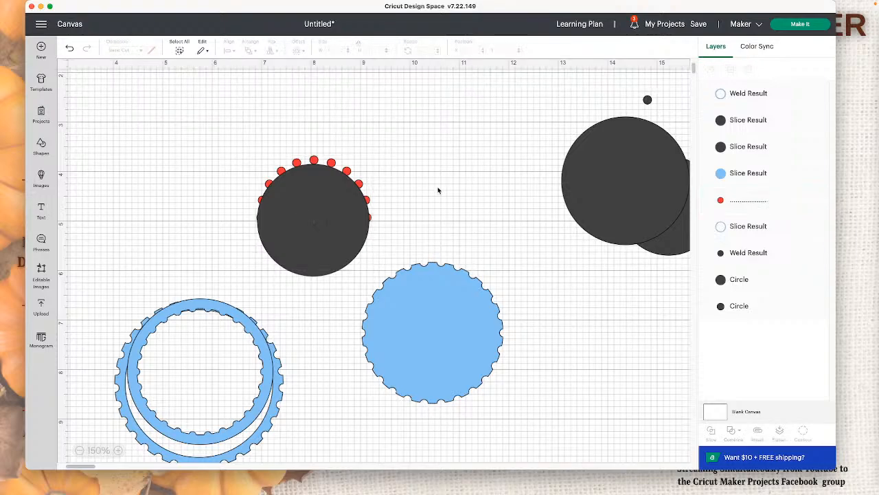
# Step: Shrink the dark circle to about 2.16 in and align it centred on the red dot ring
pyautogui.click(344, 212)
pyautogui.click(420, 224)
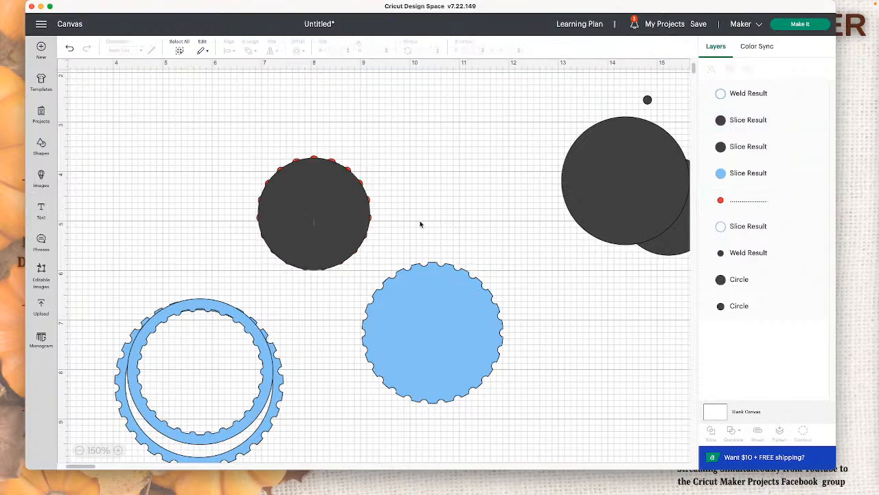
pyautogui.click(346, 202)
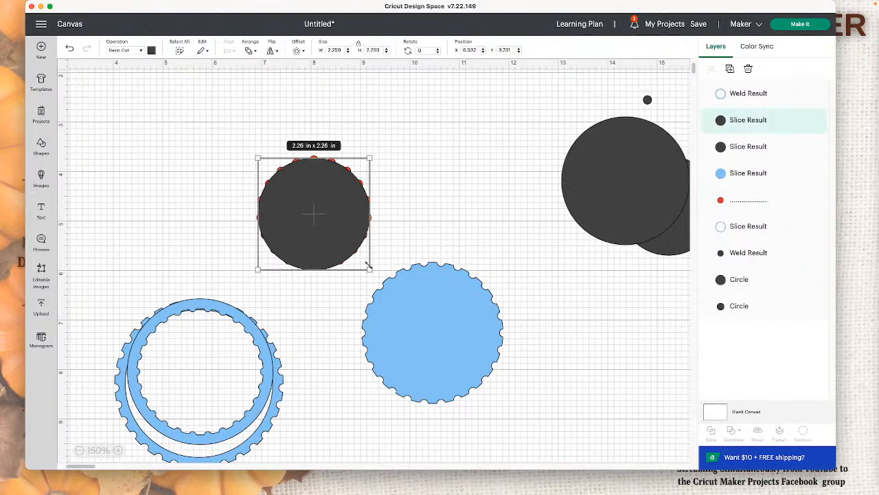
pyautogui.moveTo(366, 265)
pyautogui.mouseDown()
pyautogui.moveTo(356, 268)
pyautogui.moveTo(367, 265)
pyautogui.mouseUp()
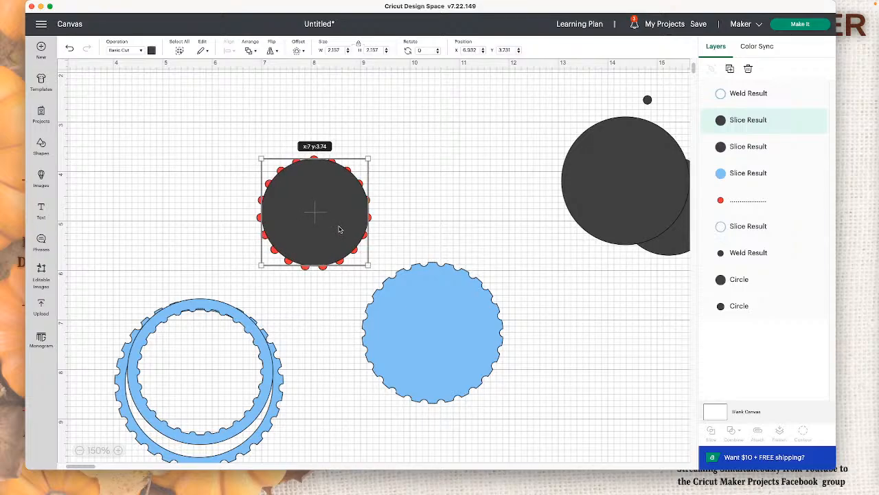
pyautogui.moveTo(338, 229); pyautogui.dragTo(339, 231)
pyautogui.moveTo(432, 228); pyautogui.dragTo(313, 187)
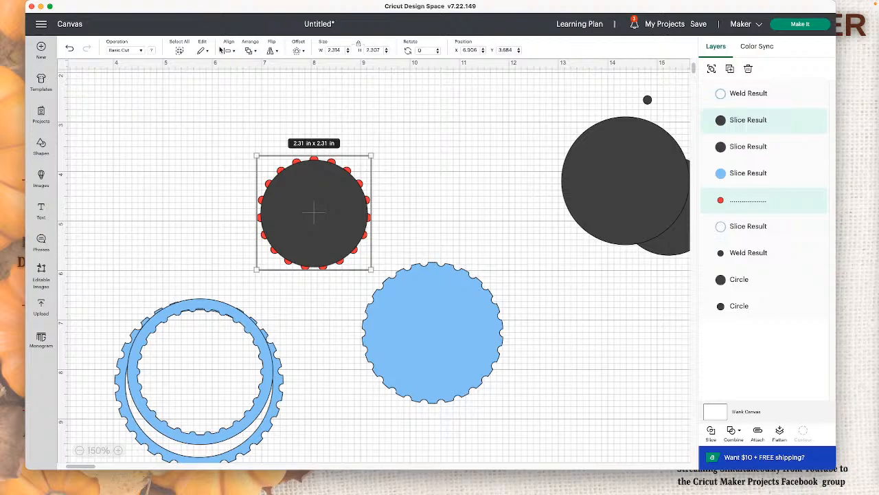
pyautogui.click(227, 50)
pyautogui.click(279, 145)
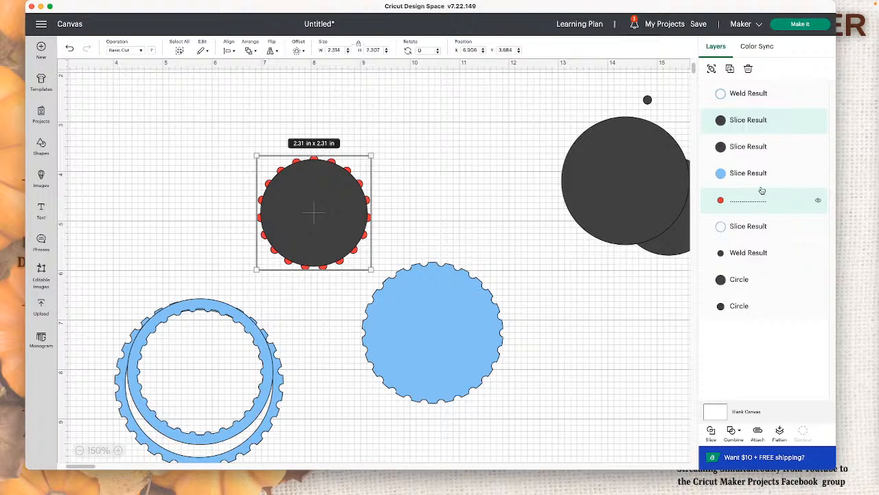
# Step: Duplicate the dark circle and red dot ring, set the copies apart, and place the small dark dot on the copied ring's top dot
pyautogui.click(729, 69)
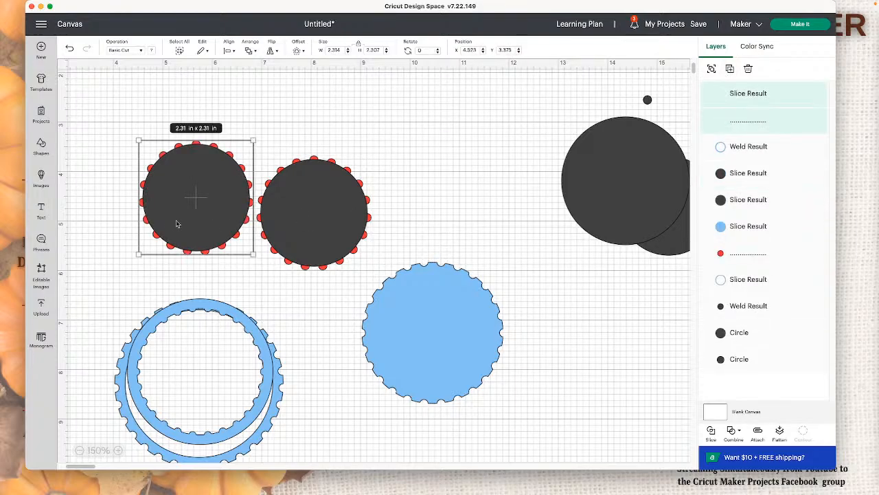
pyautogui.moveTo(172, 221); pyautogui.dragTo(518, 195)
pyautogui.click(582, 267)
pyautogui.moveTo(569, 180); pyautogui.dragTo(663, 334)
pyautogui.moveTo(541, 191); pyautogui.dragTo(535, 181)
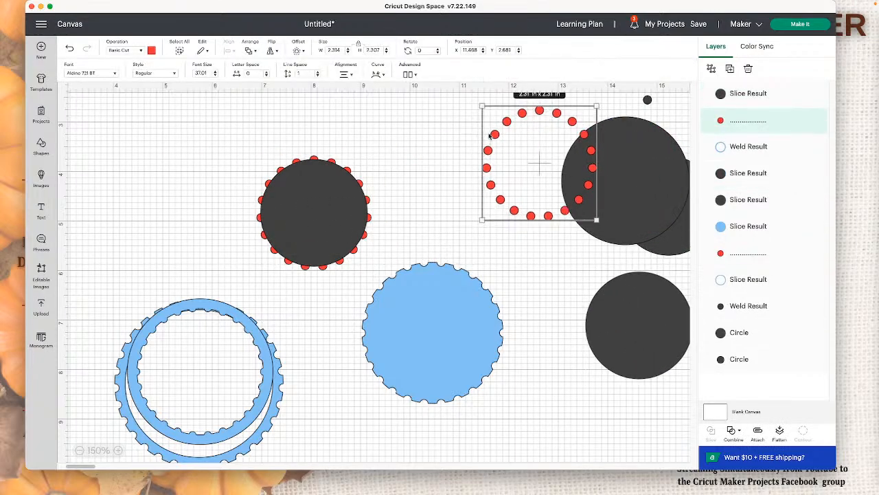
pyautogui.moveTo(644, 102); pyautogui.dragTo(540, 112)
pyautogui.click(627, 118)
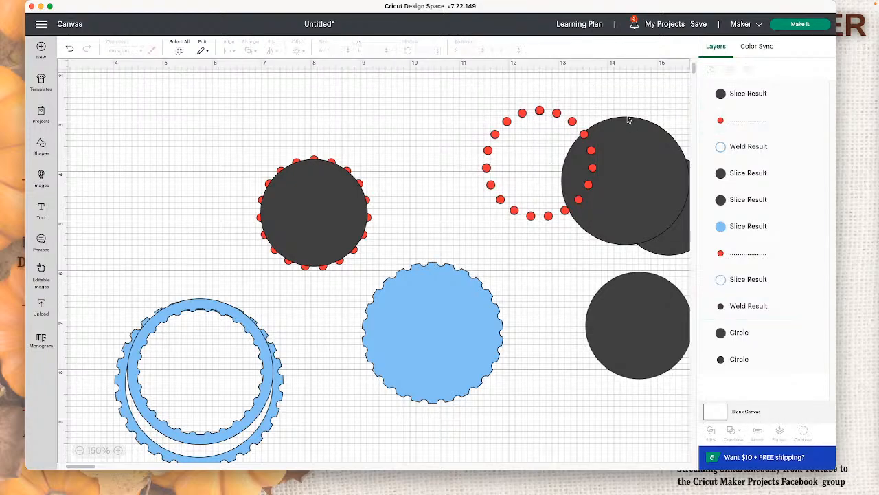
# Step: Slice the original dark circle with its red dot ring and move the notched dark disc inside the blue rings
pyautogui.moveTo(249, 144); pyautogui.dragTo(378, 274)
pyautogui.click(711, 430)
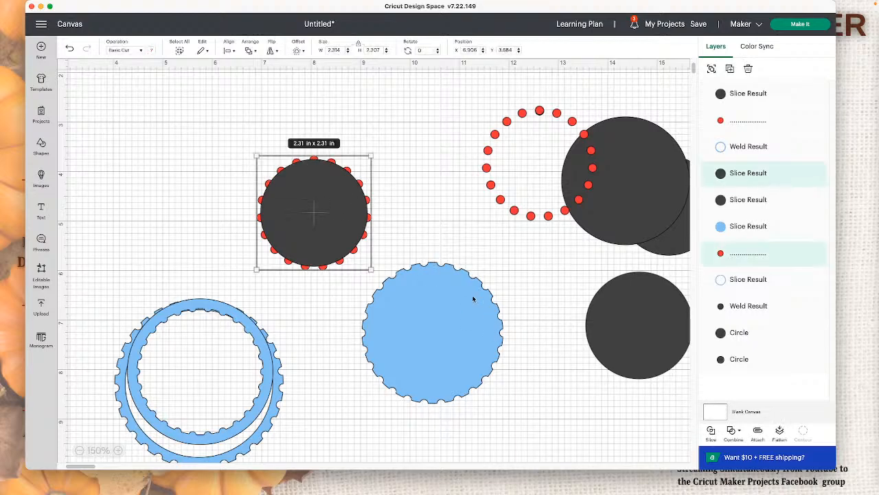
pyautogui.moveTo(300, 217); pyautogui.dragTo(200, 353)
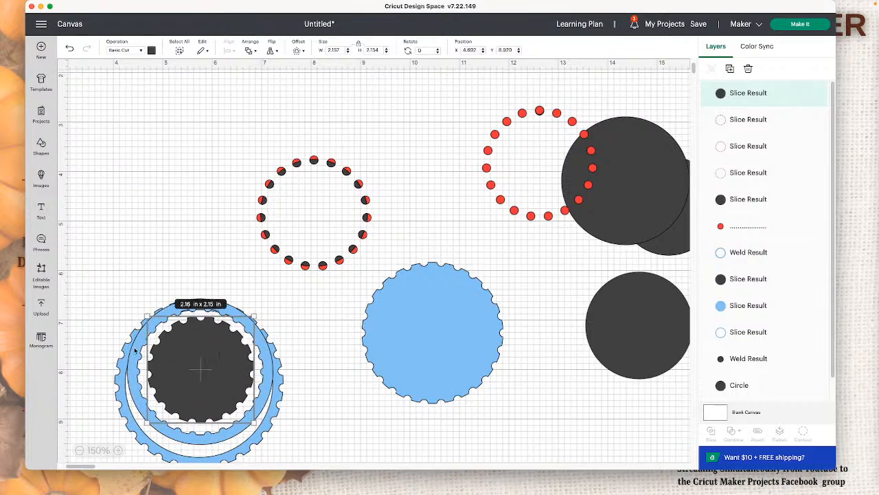
# Step: Shrink the spare dark circle over the notched disc, move it clear, and shift the notched disc to the blue rings' top edge
pyautogui.moveTo(653, 311); pyautogui.dragTo(243, 353)
pyautogui.moveTo(275, 422); pyautogui.dragTo(257, 404)
pyautogui.moveTo(229, 363); pyautogui.dragTo(196, 162)
pyautogui.moveTo(197, 369); pyautogui.dragTo(197, 351)
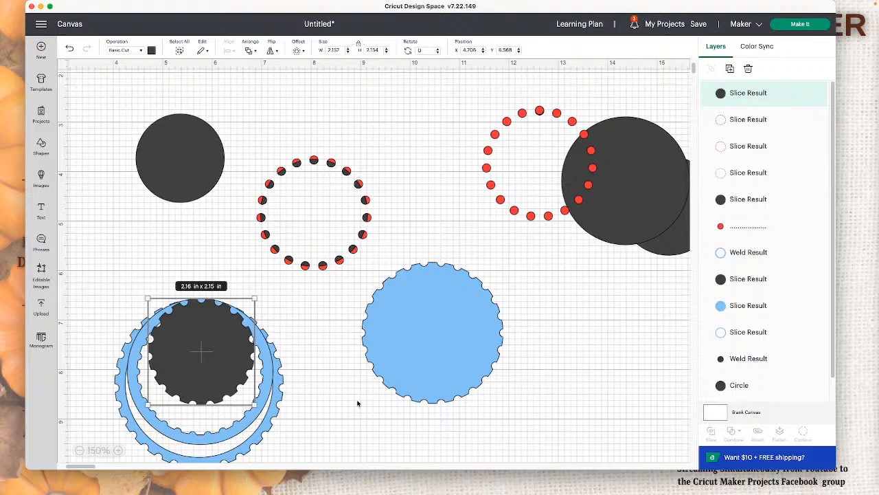
# Step: Delete all the blue rings, discs, dot rings and large dark circles, keeping the small dark dot
pyautogui.scroll(-2, 357, 403)
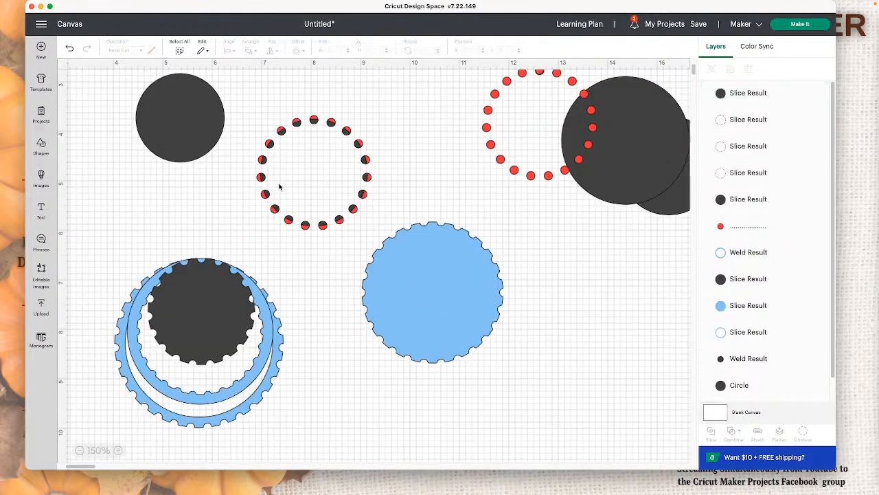
pyautogui.moveTo(123, 78); pyautogui.dragTo(708, 306)
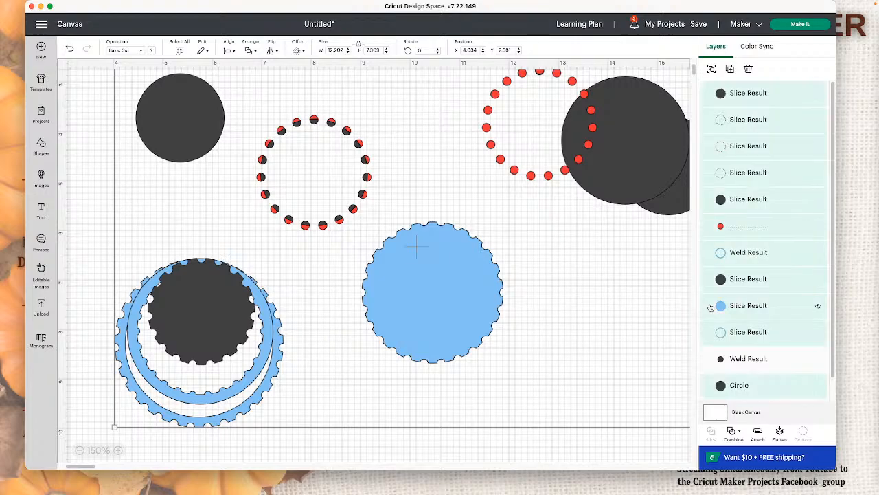
pyautogui.press('Delete')
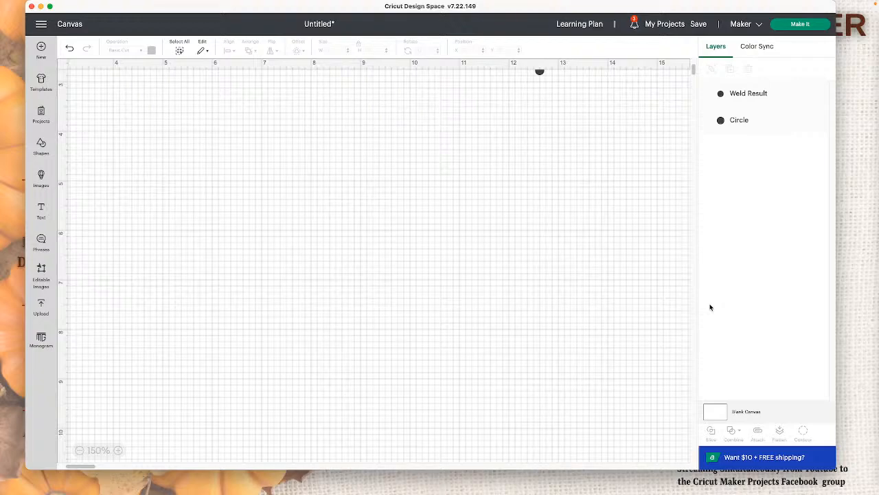
# Step: Insert a basic square shape and move it to an open part of the canvas
pyautogui.hscroll(-1, 620, 298)
pyautogui.scroll(1, 537, 280)
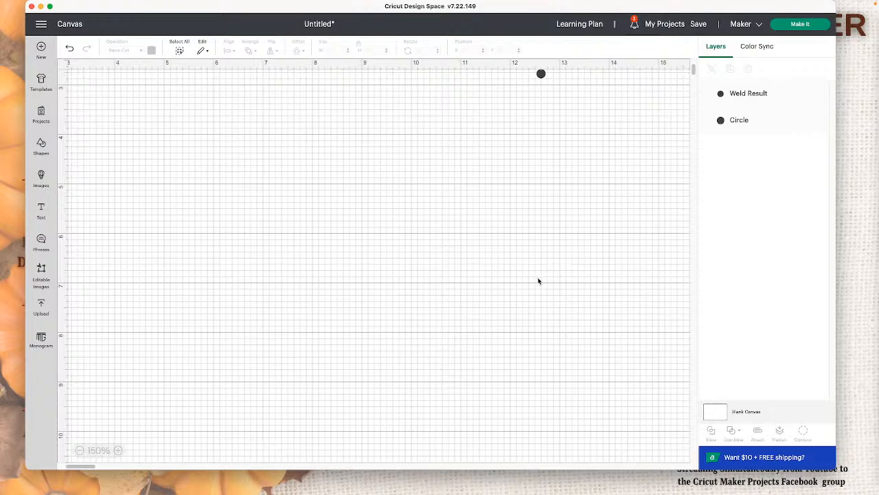
pyautogui.hscroll(2, 512, 292)
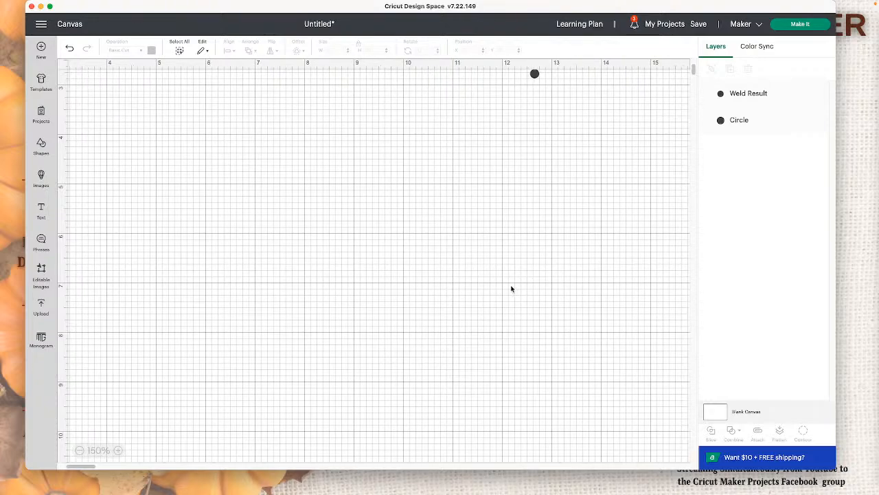
pyautogui.hscroll(-1, 508, 285)
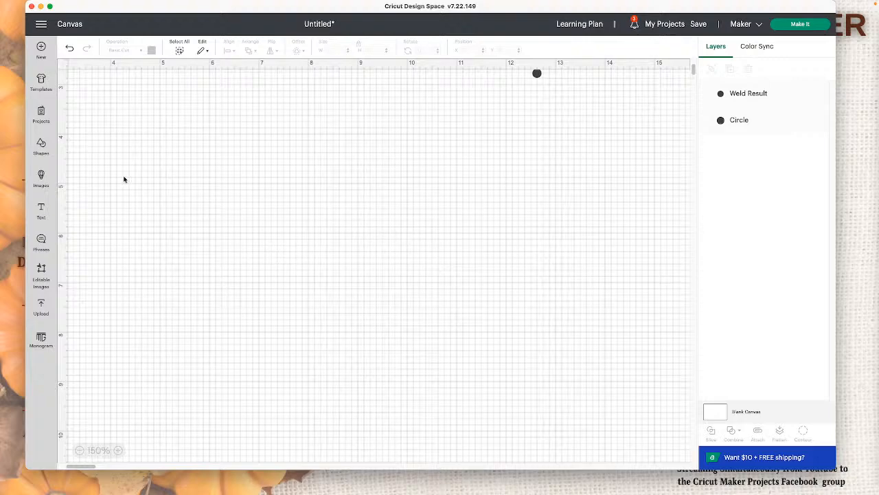
pyautogui.click(43, 147)
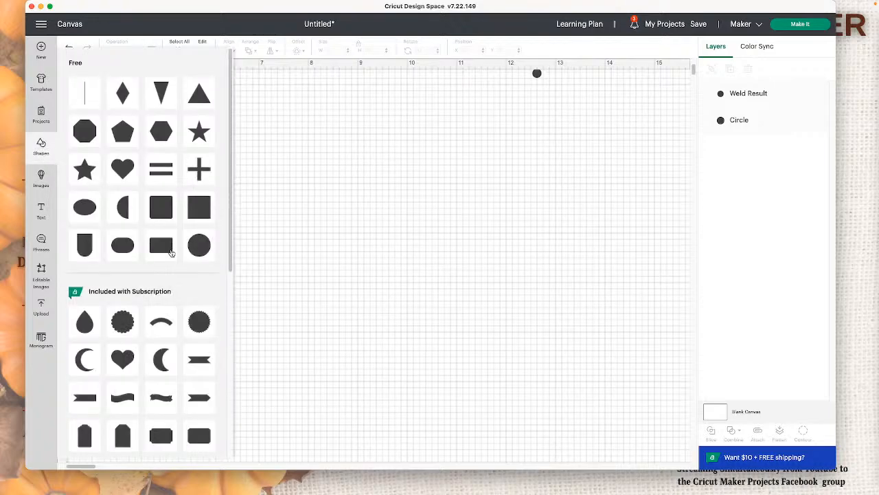
pyautogui.click(198, 210)
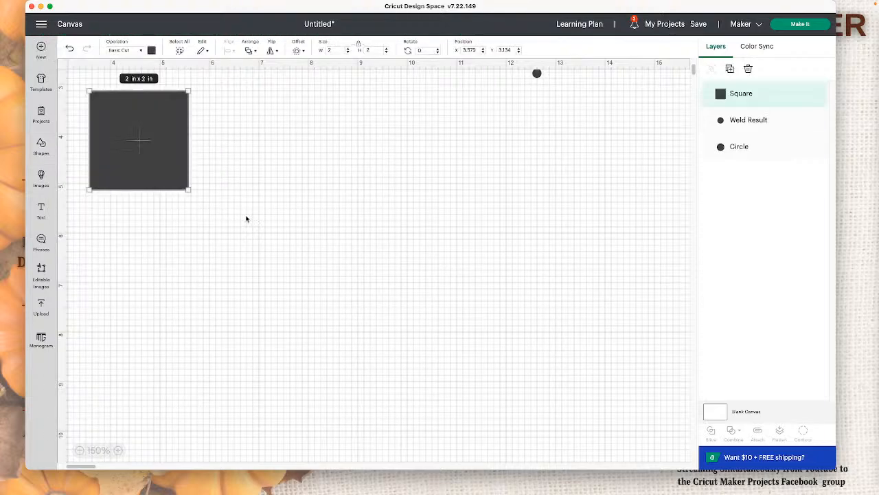
pyautogui.moveTo(172, 174); pyautogui.dragTo(239, 246)
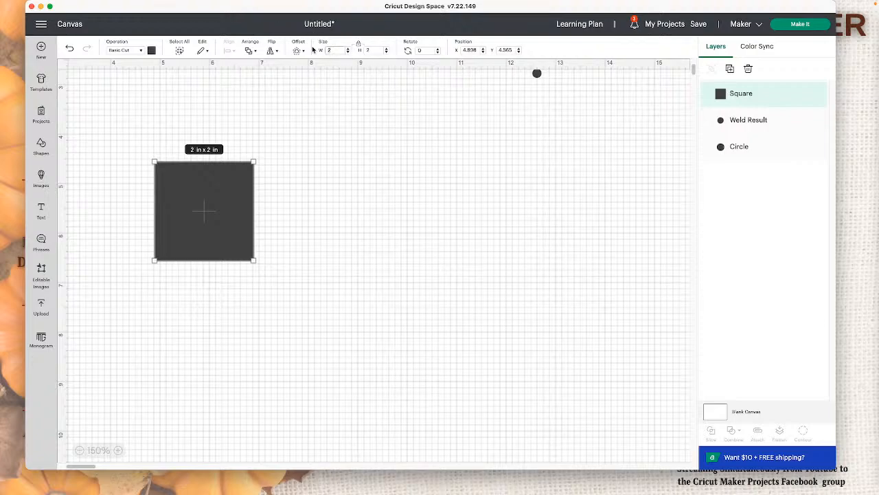
# Step: Resize the square to 5 in wide by 7 in high with its proportions unlocked, and fit it within the visible canvas
pyautogui.click(360, 43)
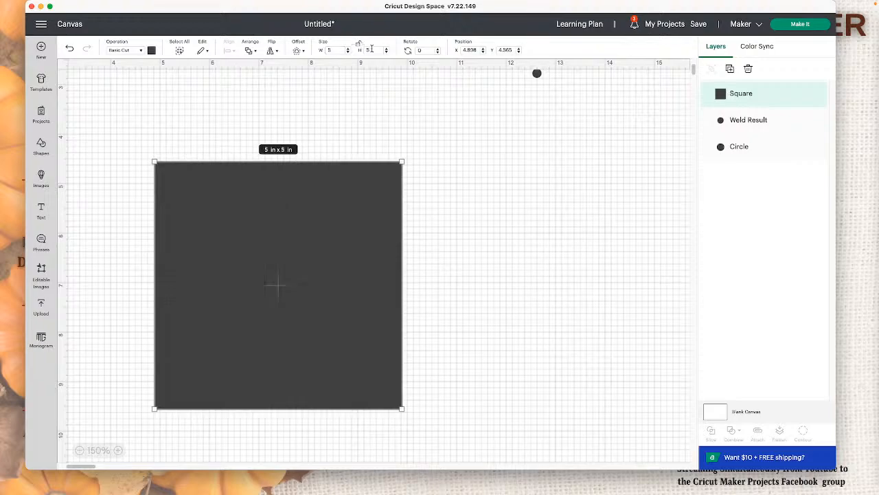
pyautogui.moveTo(373, 50); pyautogui.dragTo(361, 51)
pyautogui.write('7')
pyautogui.press('Return')
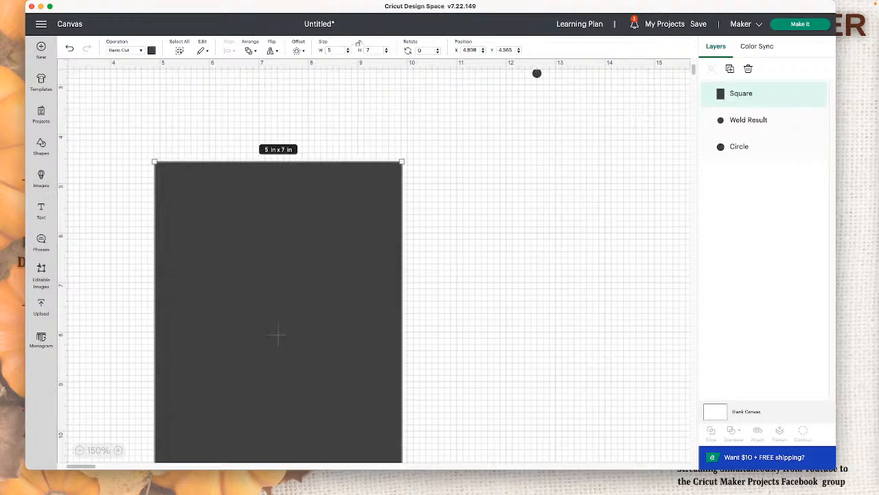
pyautogui.moveTo(342, 212); pyautogui.dragTo(350, 149)
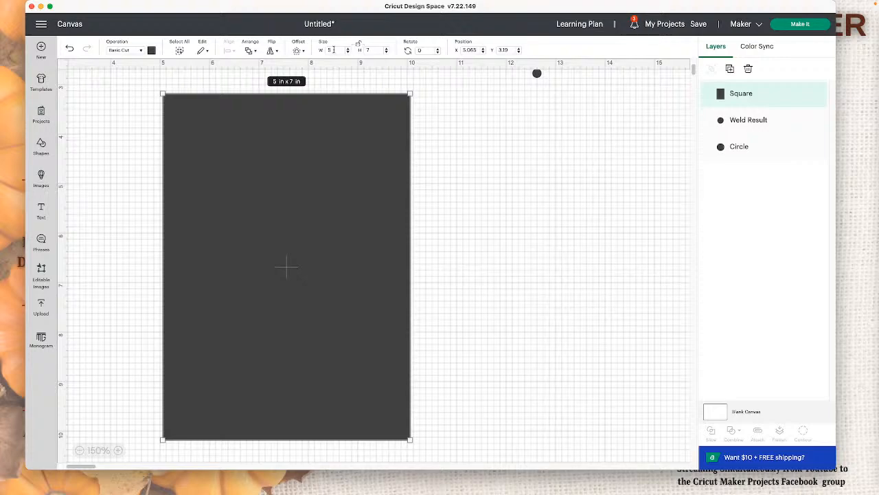
# Step: Resize the rectangle to 4.75 in wide by 6.25 in high and shift it slightly on the canvas
pyautogui.click(372, 49)
pyautogui.press('Return')
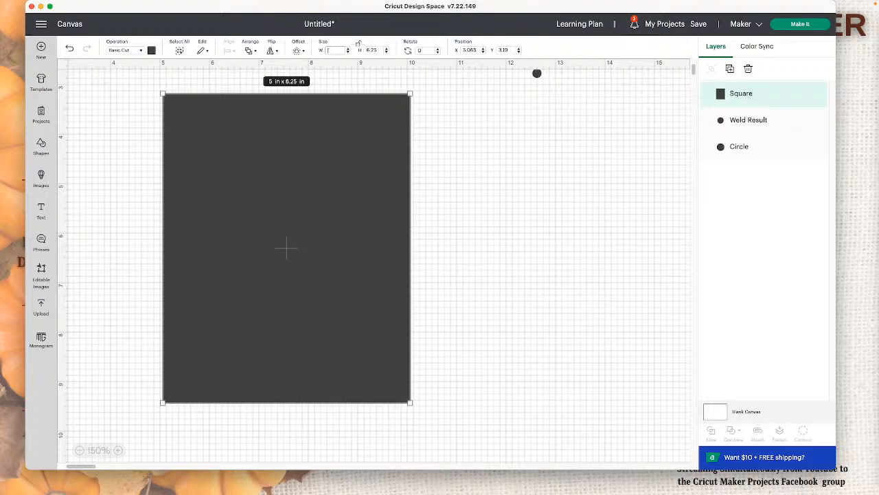
pyautogui.press('Return')
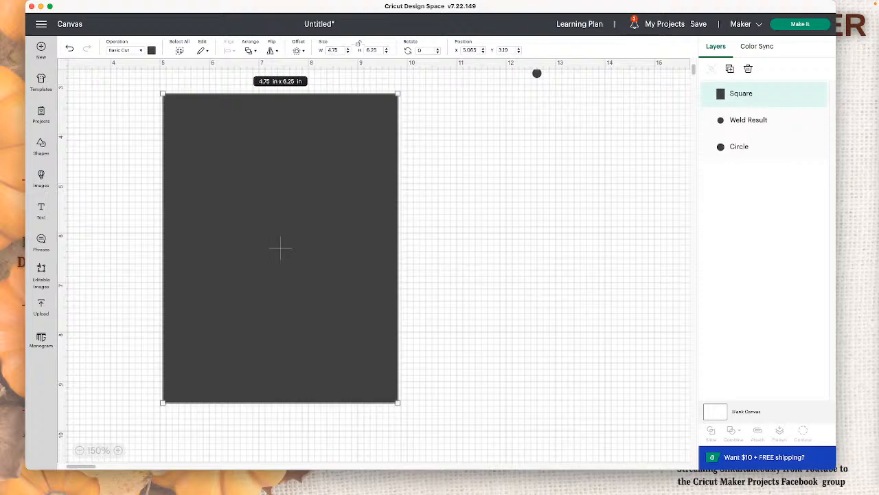
pyautogui.click(458, 142)
pyautogui.moveTo(361, 131); pyautogui.dragTo(385, 165)
pyautogui.scroll(5, 542, 103)
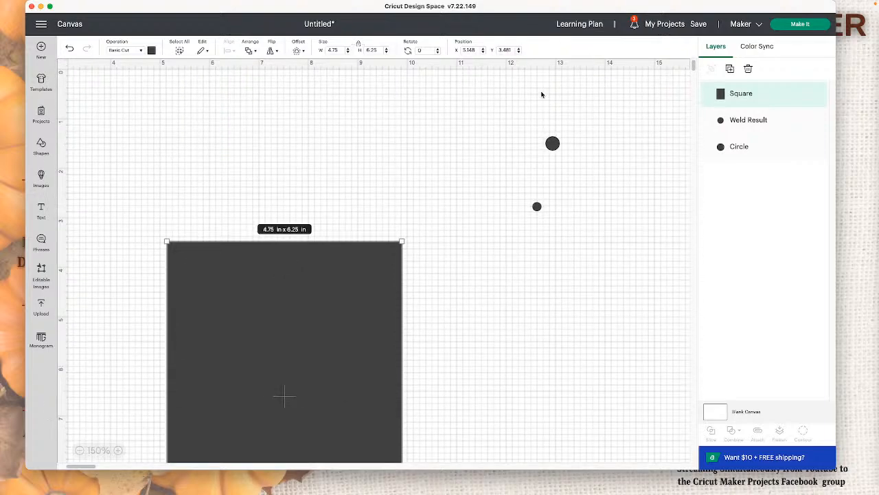
# Step: Move the larger circle above the rectangle, shrink it to about 0.52 in, and delete the smaller dot
pyautogui.click(553, 142)
pyautogui.moveTo(560, 149); pyautogui.dragTo(214, 201)
pyautogui.click(537, 206)
pyautogui.press('Delete')
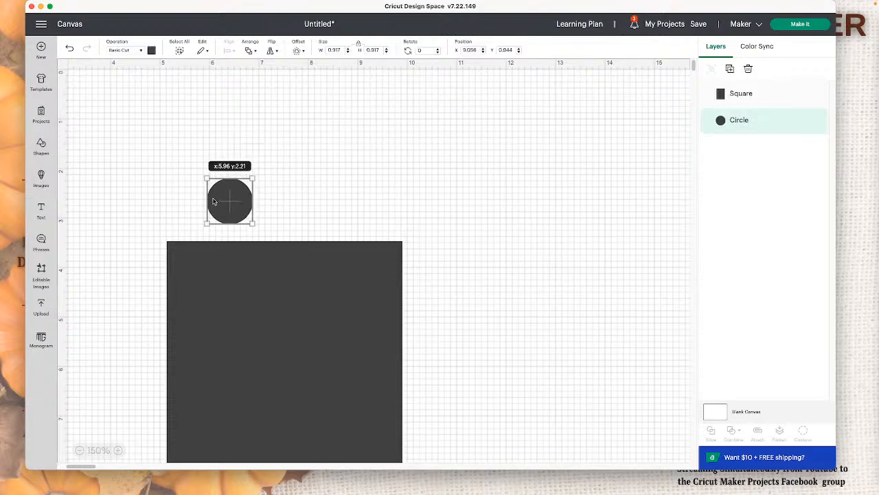
pyautogui.moveTo(253, 222); pyautogui.dragTo(235, 204)
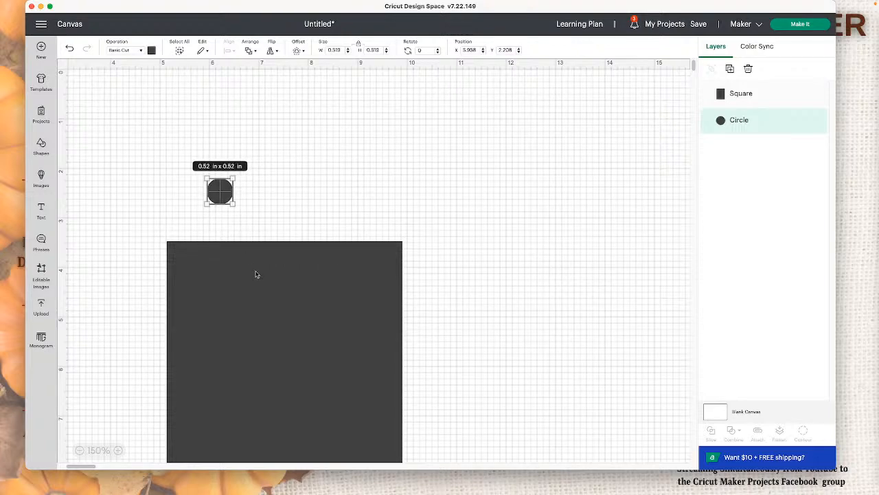
# Step: Bring the rectangle and circle closer together, then make five duplicates of the circle, setting one aside on the open canvas
pyautogui.moveTo(256, 274); pyautogui.dragTo(259, 226)
pyautogui.moveTo(223, 185); pyautogui.dragTo(223, 172)
pyautogui.click(730, 69)
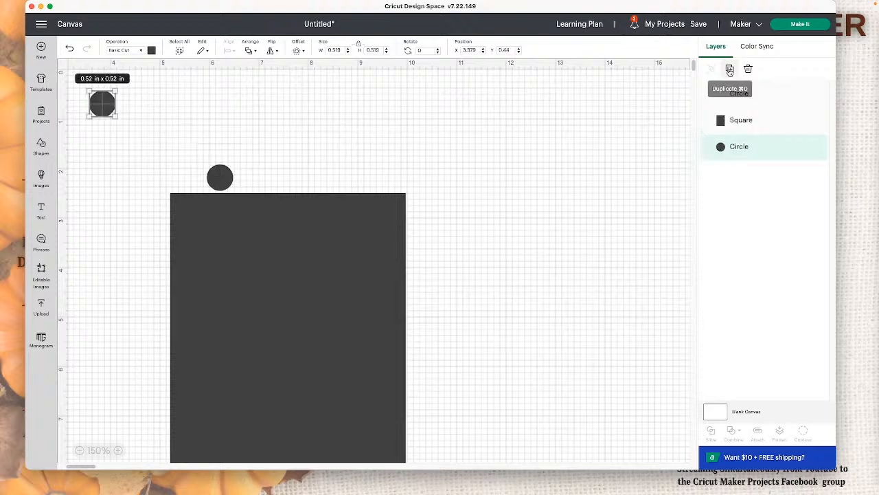
pyautogui.click(729, 69)
pyautogui.click(730, 69)
pyautogui.click(729, 69)
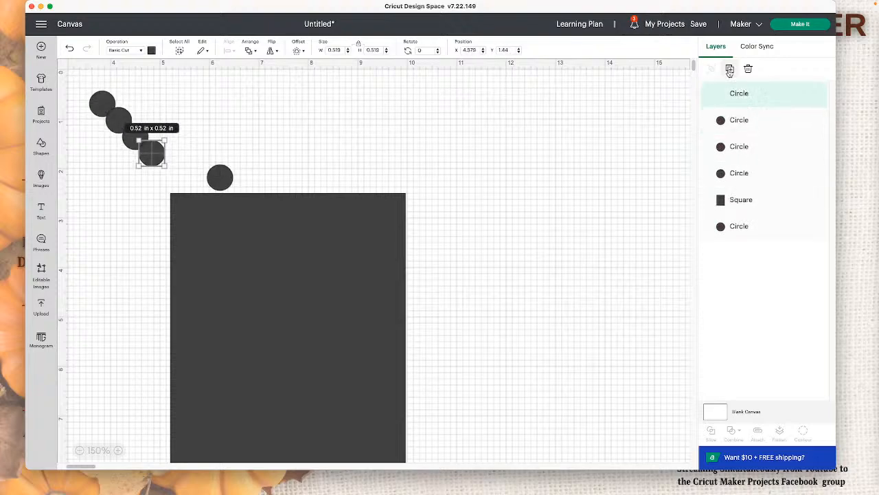
pyautogui.moveTo(162, 159); pyautogui.dragTo(344, 140)
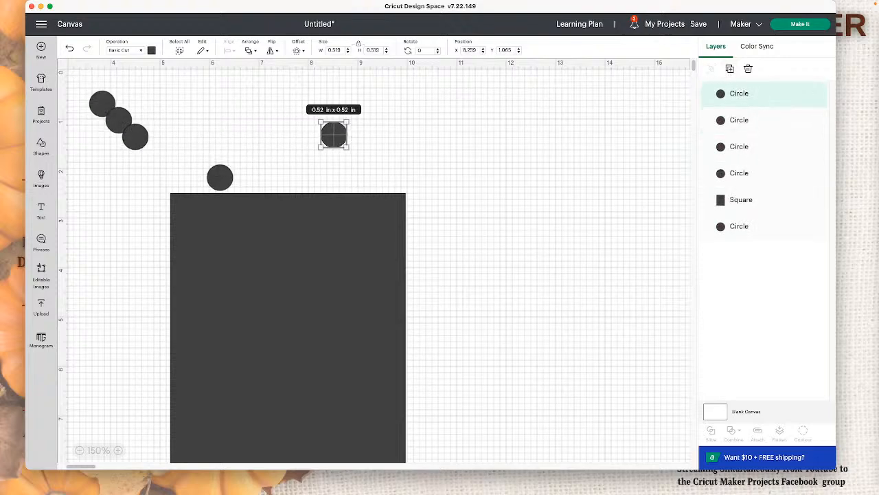
pyautogui.click(730, 68)
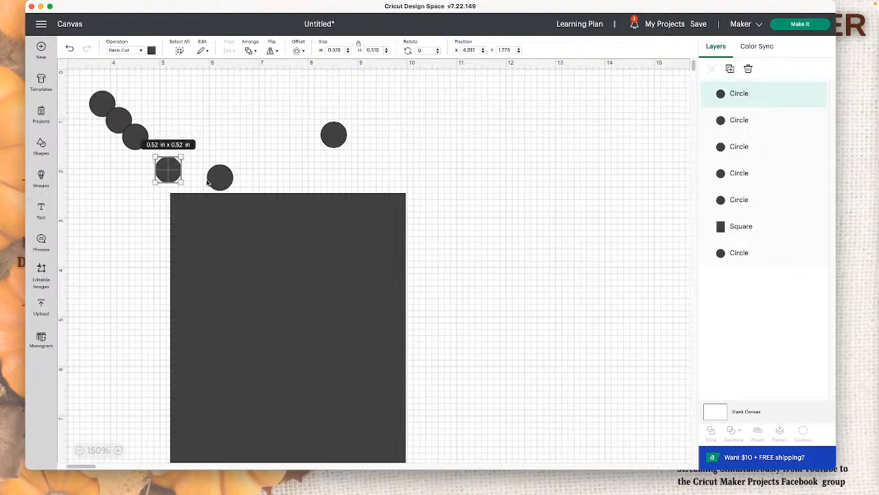
pyautogui.moveTo(172, 176); pyautogui.dragTo(578, 169)
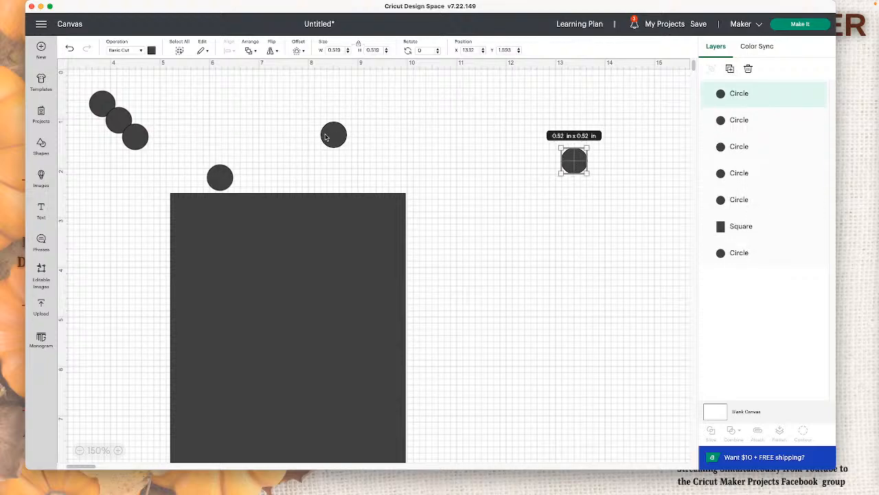
# Step: Spread five of the circles along the rectangle's top edge so they overlap it
pyautogui.moveTo(327, 137); pyautogui.dragTo(373, 196)
pyautogui.moveTo(214, 181); pyautogui.dragTo(321, 197)
pyautogui.moveTo(126, 141); pyautogui.dragTo(181, 195)
pyautogui.click(128, 128)
pyautogui.moveTo(124, 125); pyautogui.dragTo(260, 191)
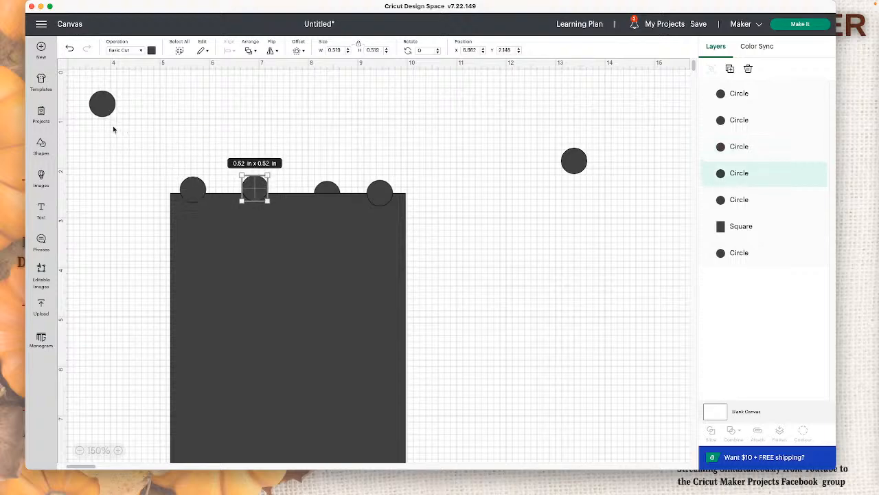
pyautogui.moveTo(105, 106); pyautogui.dragTo(292, 198)
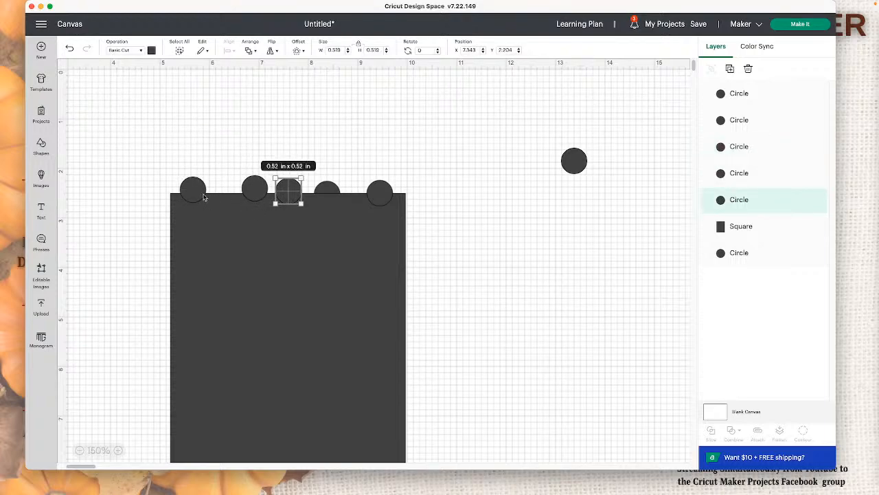
pyautogui.moveTo(195, 197); pyautogui.dragTo(203, 196)
pyautogui.moveTo(203, 197); pyautogui.dragTo(201, 198)
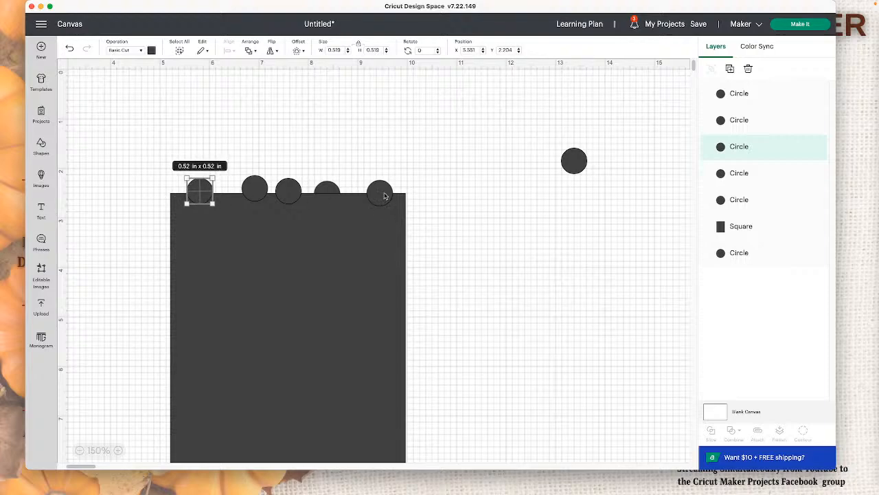
pyautogui.moveTo(384, 196); pyautogui.dragTo(379, 191)
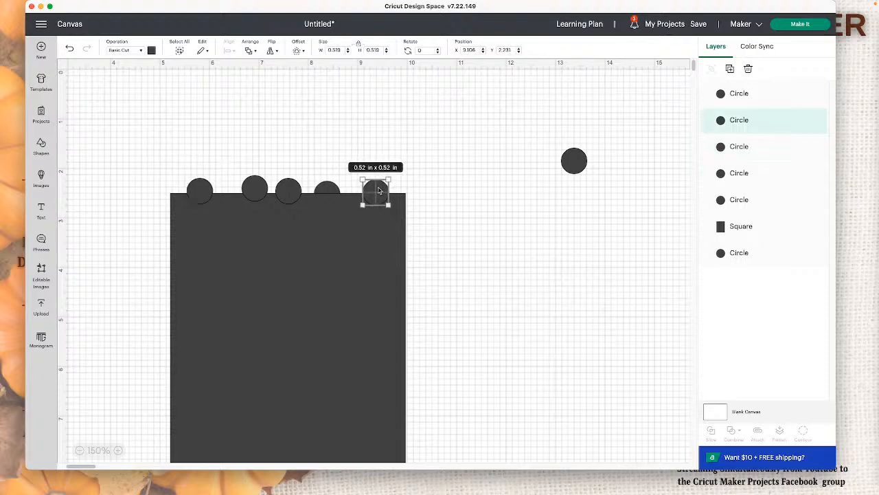
# Step: Align the five circles on the top edge by their tops and distribute them horizontally
pyautogui.click(450, 151)
pyautogui.moveTo(178, 147); pyautogui.dragTo(411, 187)
pyautogui.click(228, 51)
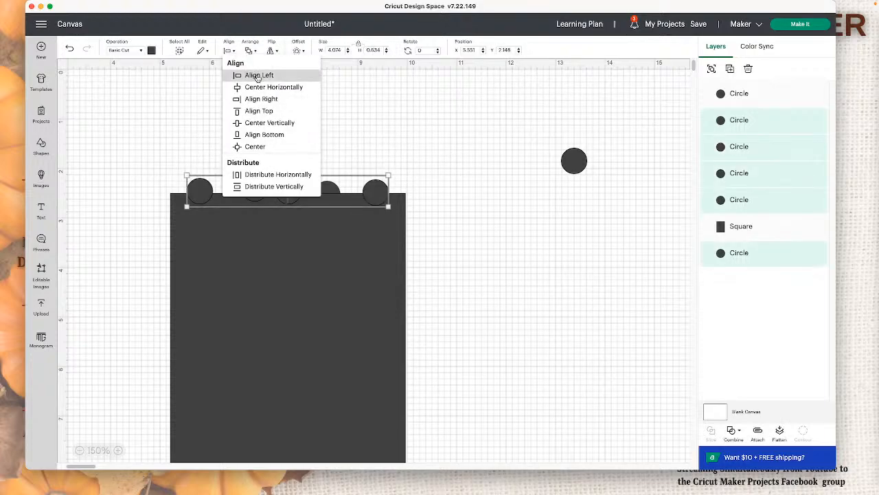
pyautogui.click(268, 111)
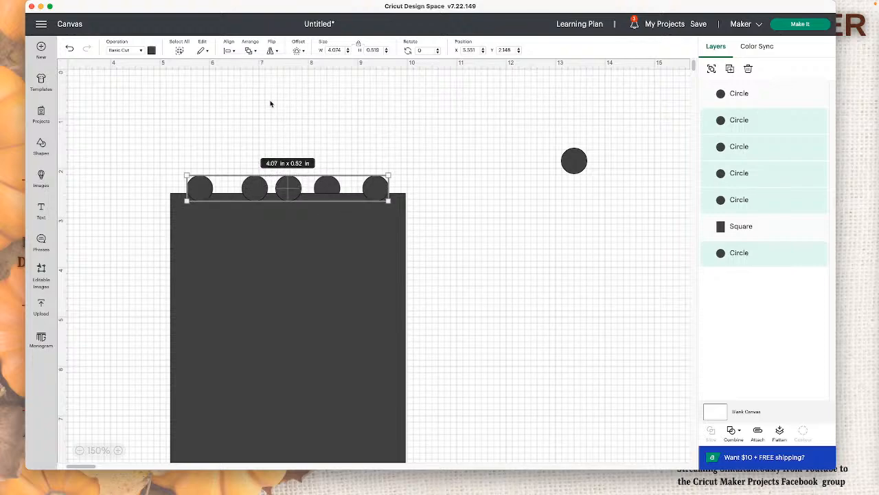
pyautogui.click(229, 51)
pyautogui.click(266, 174)
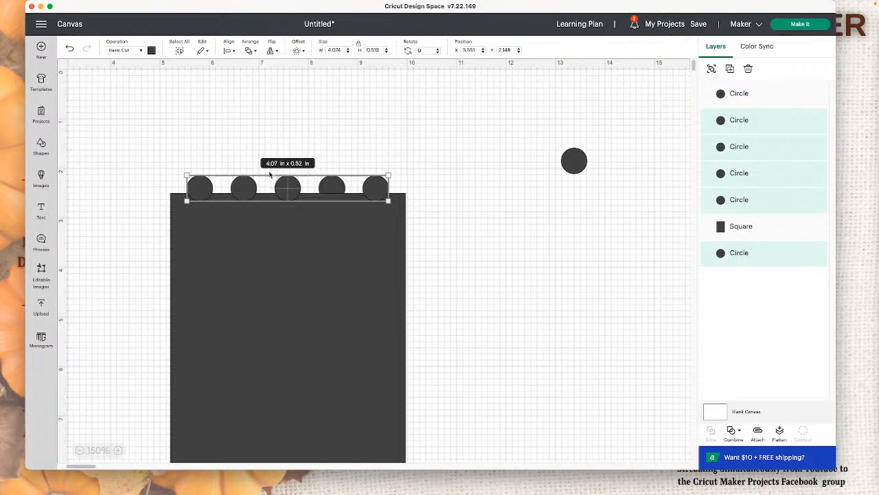
# Step: Group the row of five circles on the top edge and duplicate the group
pyautogui.click(630, 119)
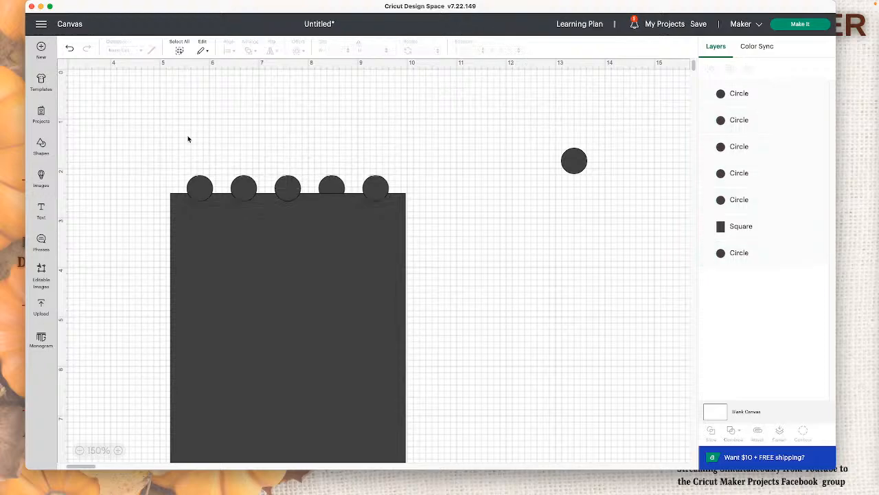
pyautogui.moveTo(168, 150); pyautogui.dragTo(385, 189)
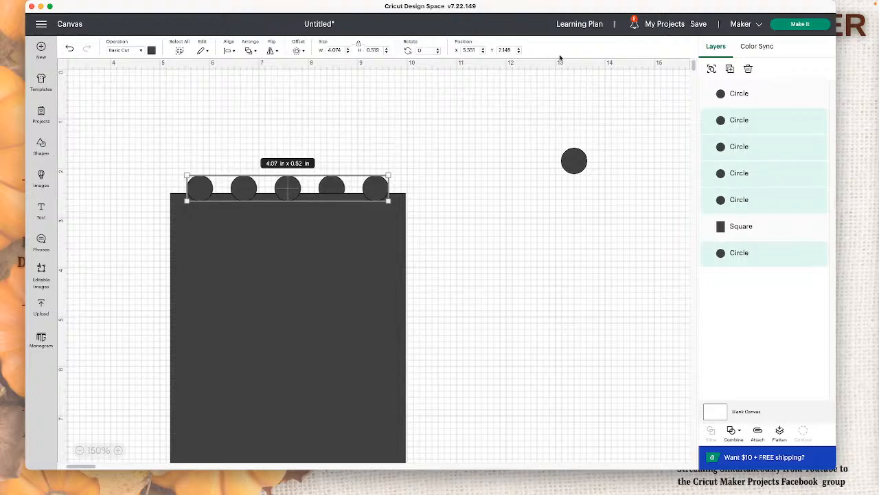
pyautogui.click(712, 68)
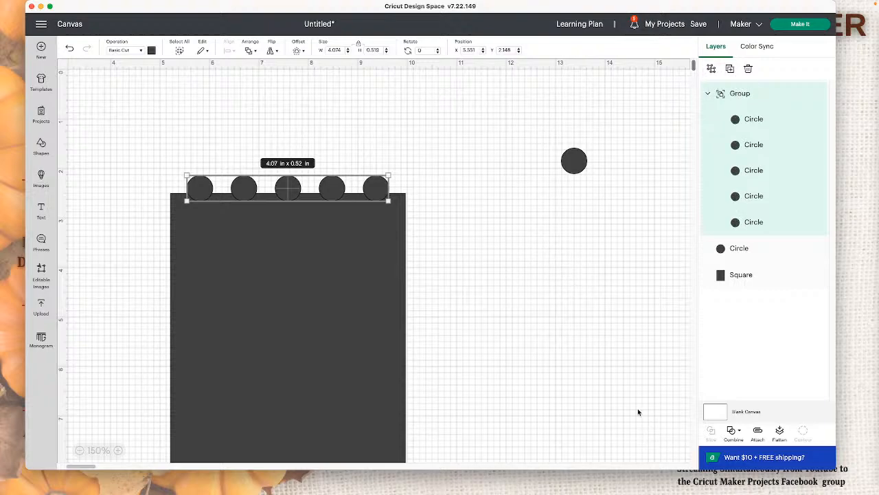
pyautogui.click(731, 72)
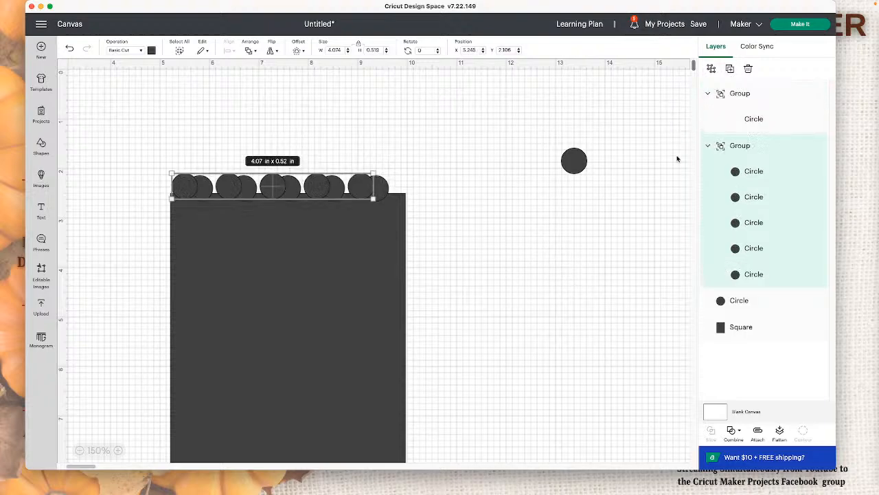
# Step: Move the duplicated row of circles onto the rectangle's bottom edge
pyautogui.moveTo(362, 184); pyautogui.dragTo(556, 245)
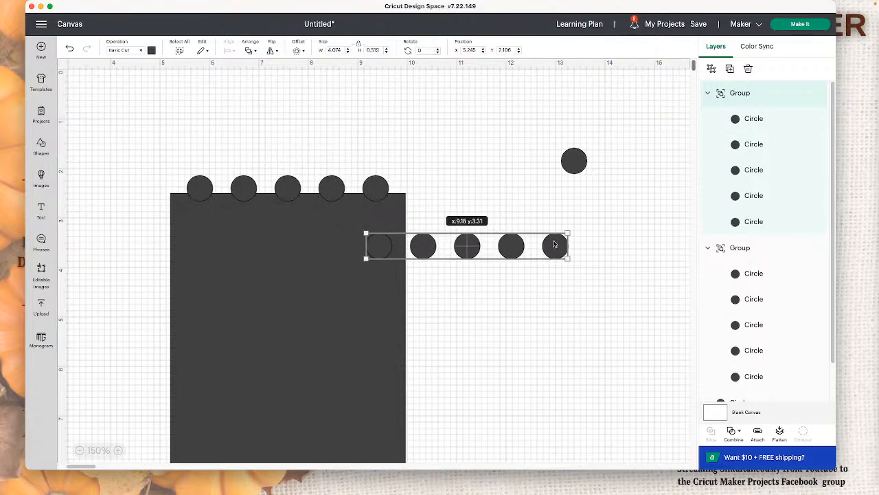
pyautogui.scroll(-6, 509, 239)
pyautogui.scroll(2, 509, 240)
pyautogui.scroll(3, 508, 239)
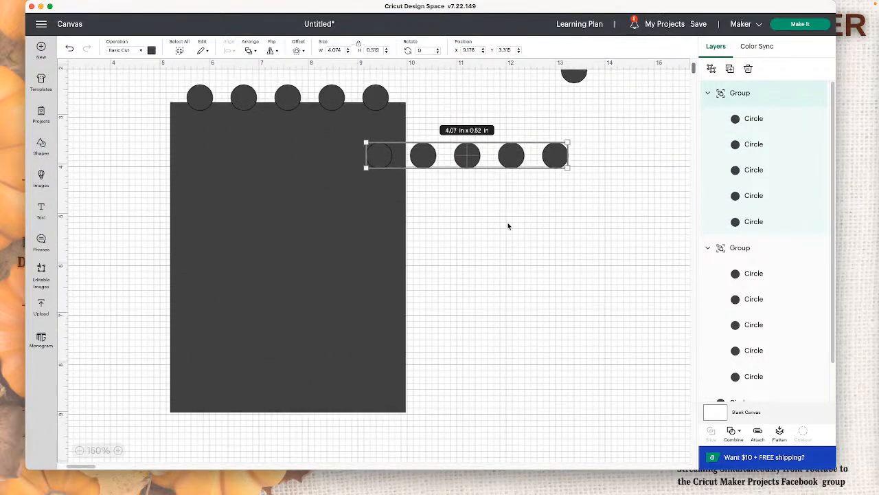
pyautogui.moveTo(511, 165); pyautogui.dragTo(330, 430)
pyautogui.click(467, 435)
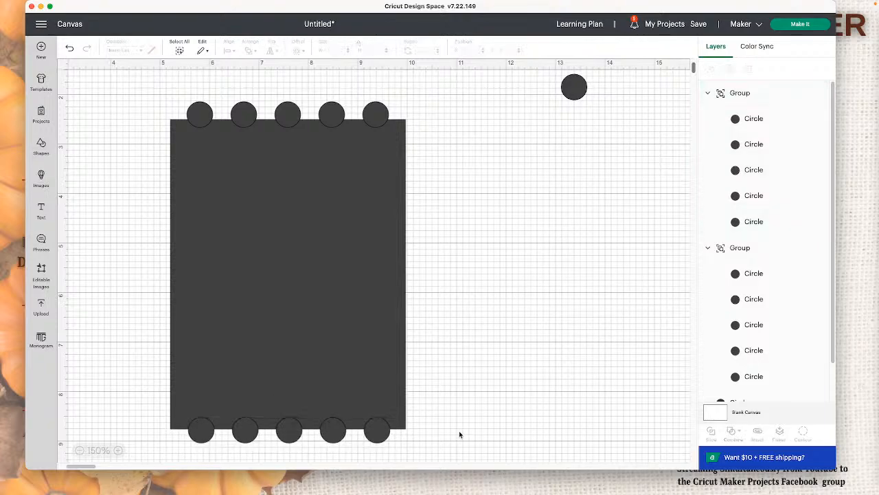
# Step: Nudge the bottom and top circle rows so each sits halfway over its edge of the rectangle
pyautogui.click(383, 440)
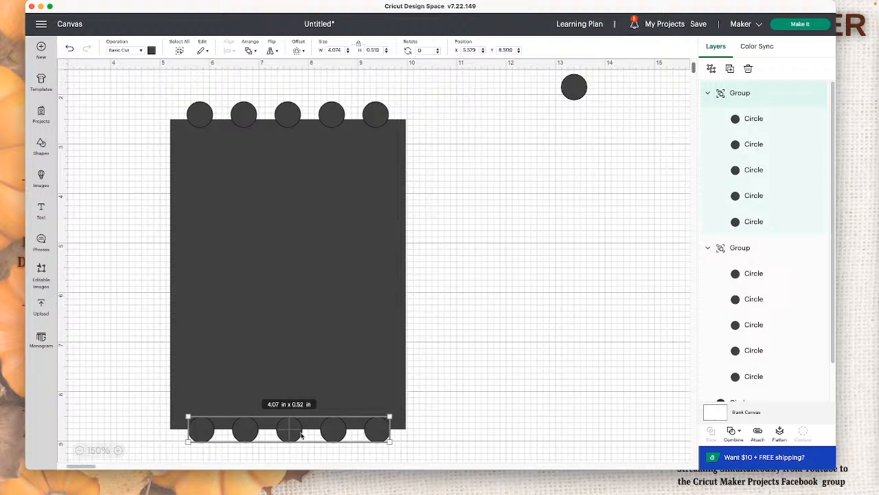
pyautogui.moveTo(288, 434); pyautogui.dragTo(287, 433)
pyautogui.moveTo(324, 116); pyautogui.dragTo(327, 121)
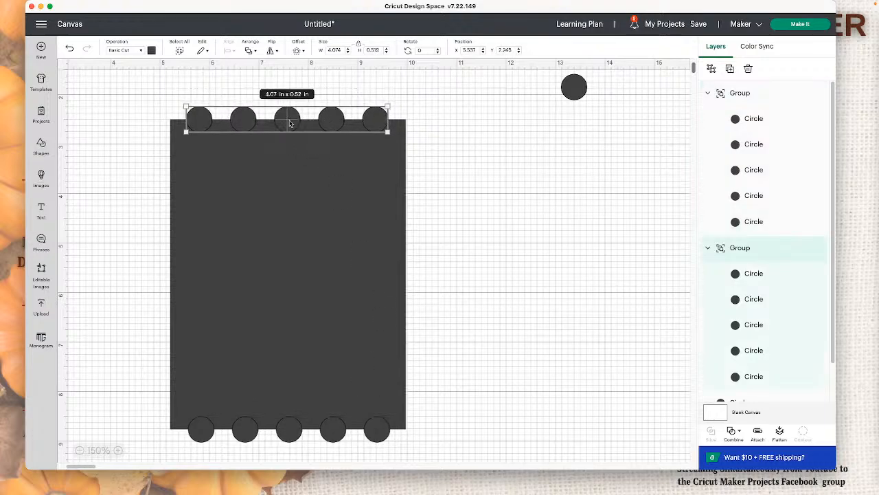
pyautogui.click(414, 139)
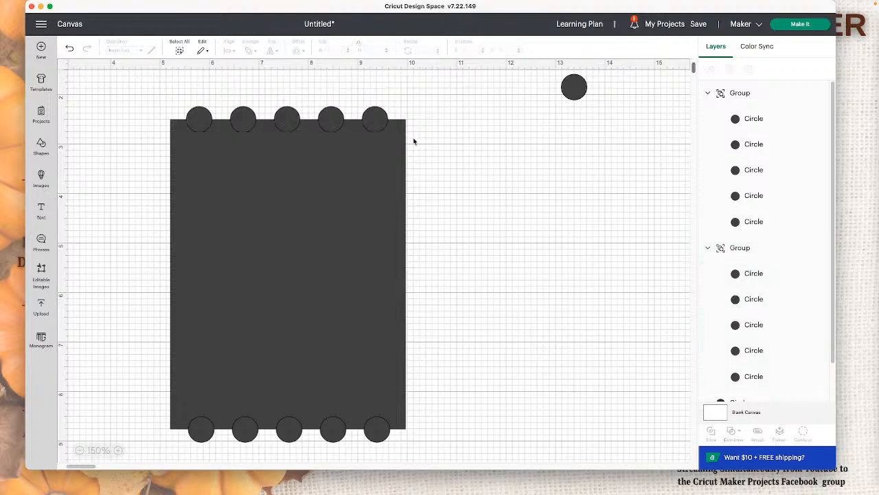
# Step: Duplicate the top row of circles, rotate the copy to 90 degrees, and place it over the rectangle's right edge
pyautogui.click(379, 123)
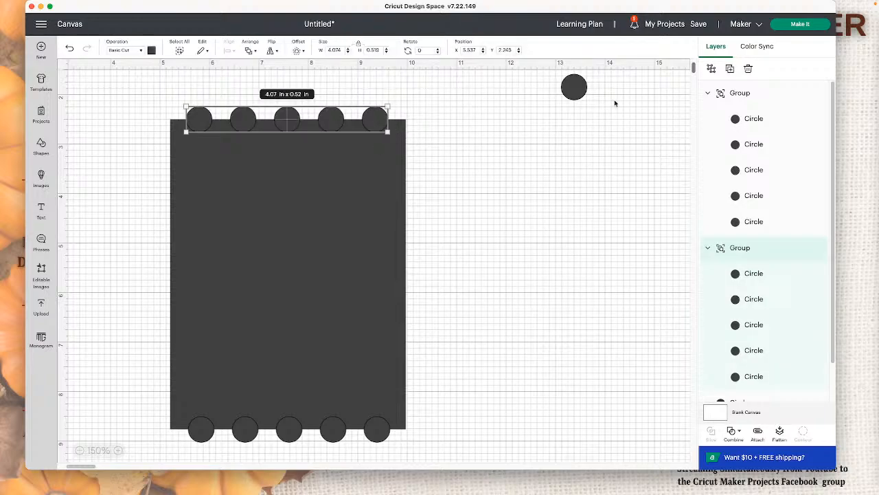
pyautogui.click(731, 71)
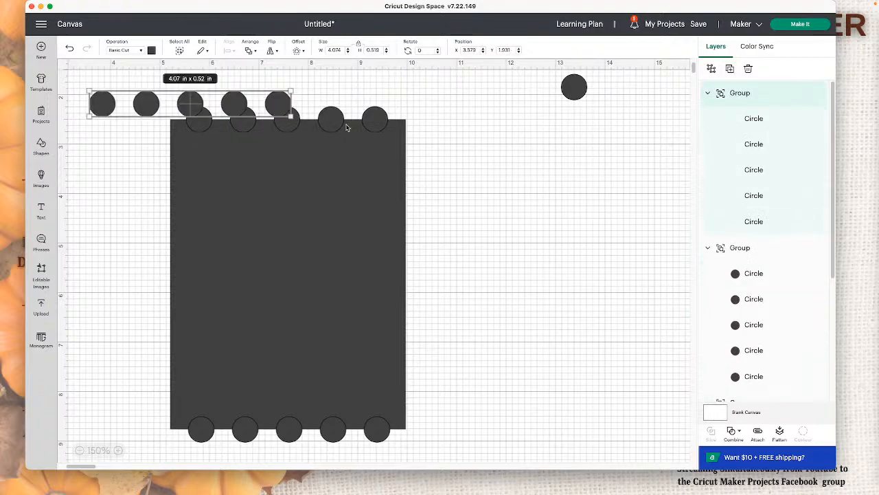
pyautogui.moveTo(191, 115); pyautogui.dragTo(520, 174)
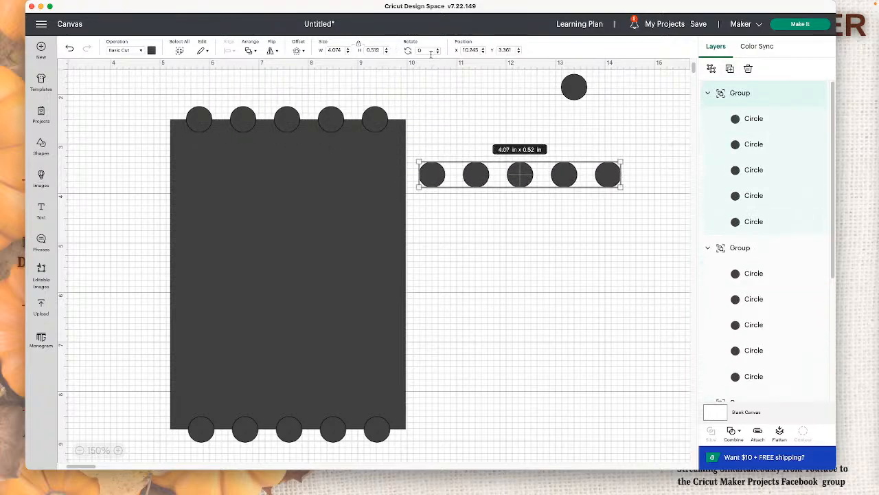
pyautogui.click(416, 51)
pyautogui.press('Return')
pyautogui.moveTo(529, 133); pyautogui.dragTo(421, 201)
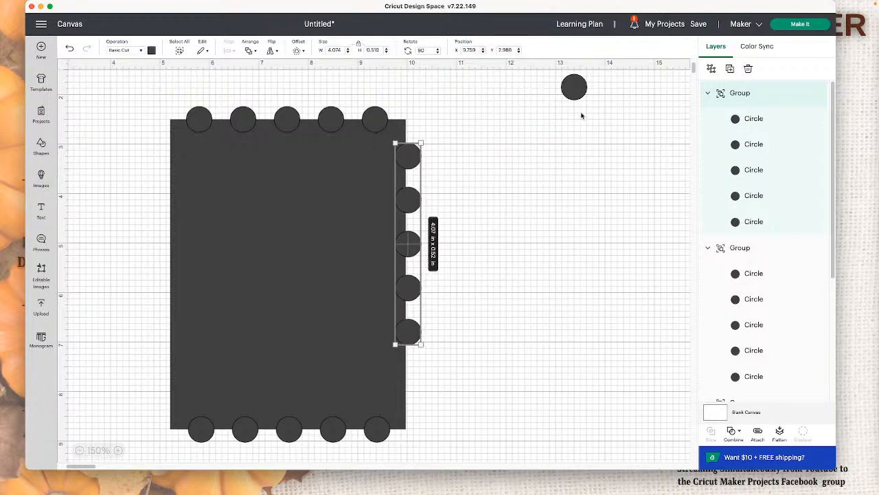
# Step: Place the spare circle below the column on the right edge and ungroup that column of five circles
pyautogui.moveTo(571, 90); pyautogui.dragTo(404, 387)
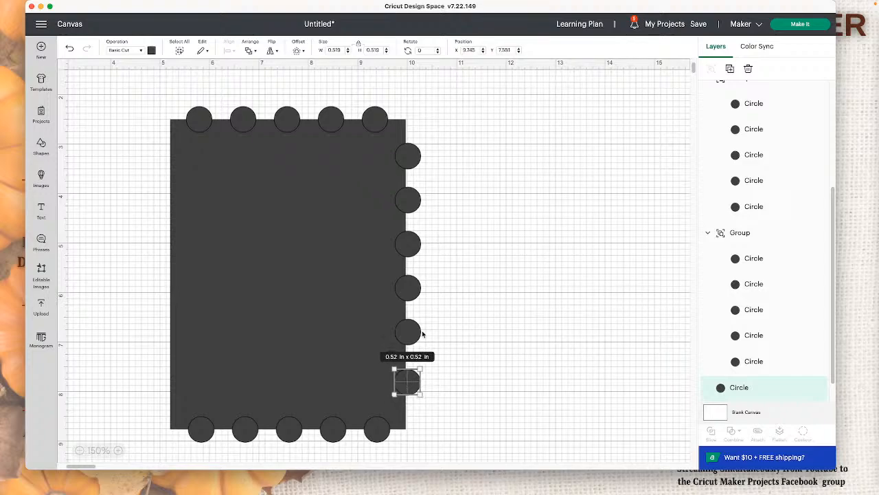
pyautogui.click(409, 243)
pyautogui.click(713, 70)
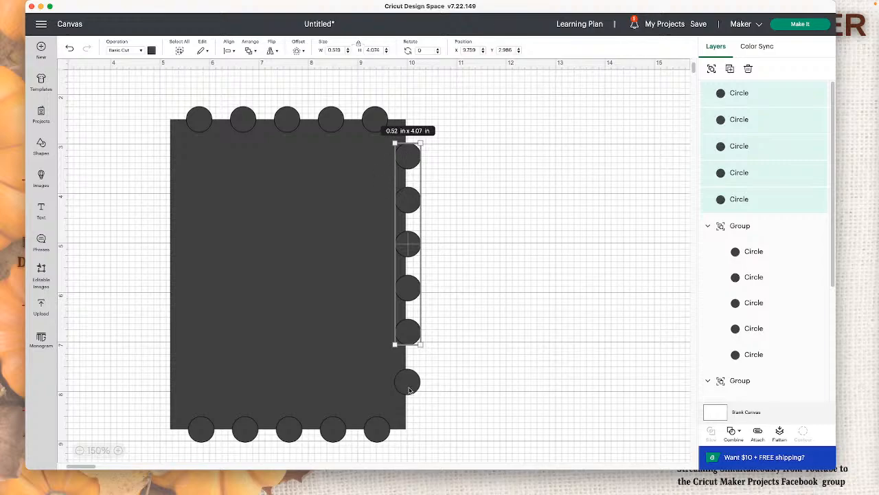
pyautogui.moveTo(409, 391); pyautogui.dragTo(412, 385)
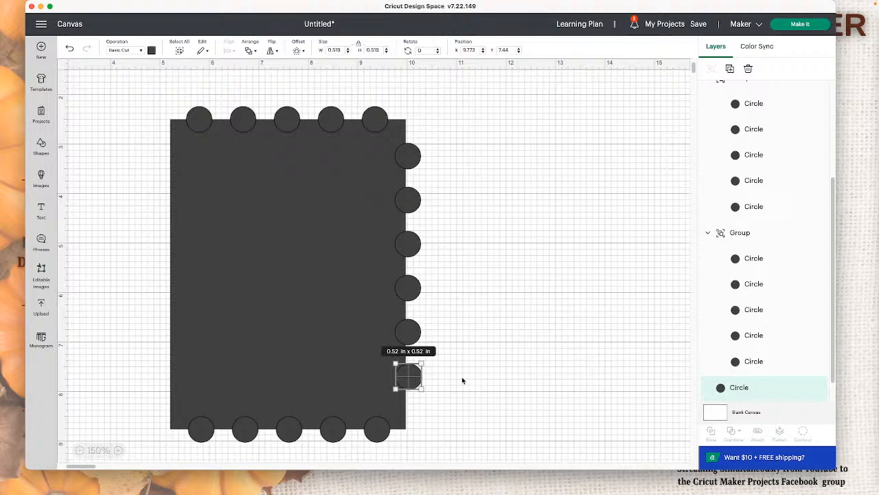
# Step: Align the six circles on the rectangle's right edge with Align Right and distribute them vertically
pyautogui.click(449, 383)
pyautogui.click(408, 380)
pyautogui.keyDown('shift'); pyautogui.click(416, 331); pyautogui.keyUp('shift')
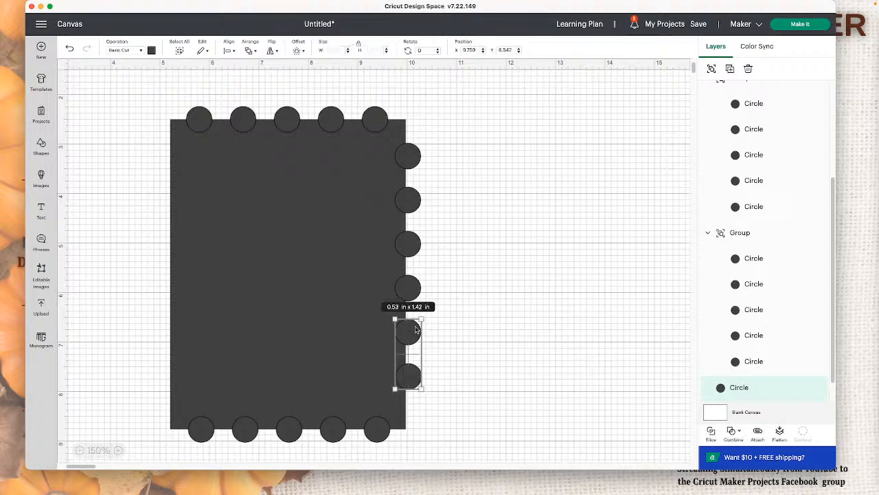
pyautogui.keyDown('shift'); pyautogui.click(414, 291); pyautogui.keyUp('shift')
pyautogui.keyDown('shift'); pyautogui.click(408, 237); pyautogui.keyUp('shift')
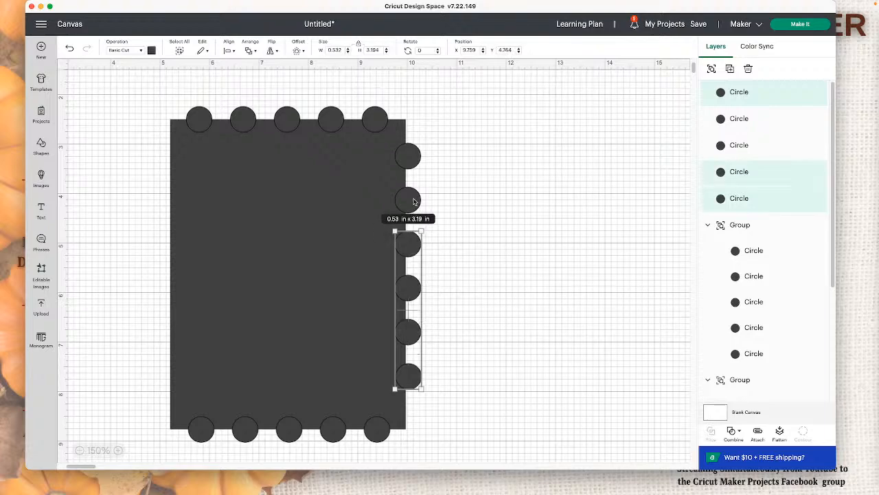
pyautogui.keyDown('shift'); pyautogui.click(415, 203); pyautogui.keyUp('shift')
pyautogui.keyDown('shift'); pyautogui.click(413, 161); pyautogui.keyUp('shift')
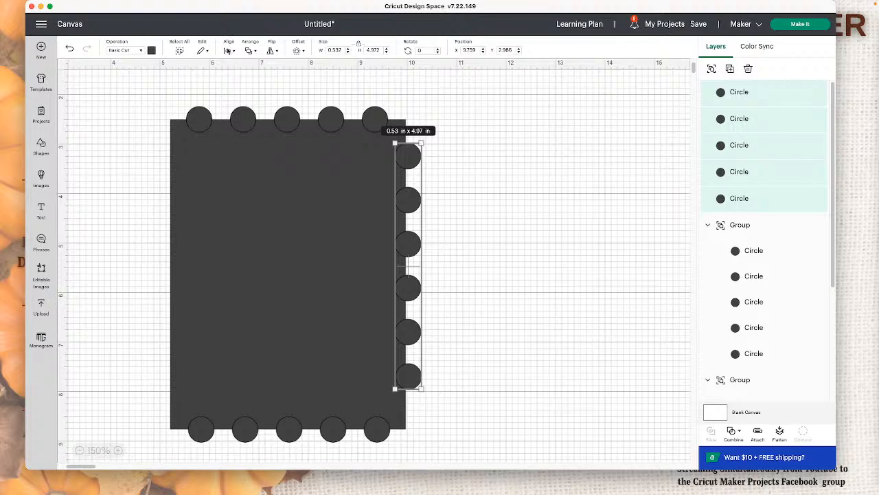
pyautogui.click(229, 50)
pyautogui.click(266, 100)
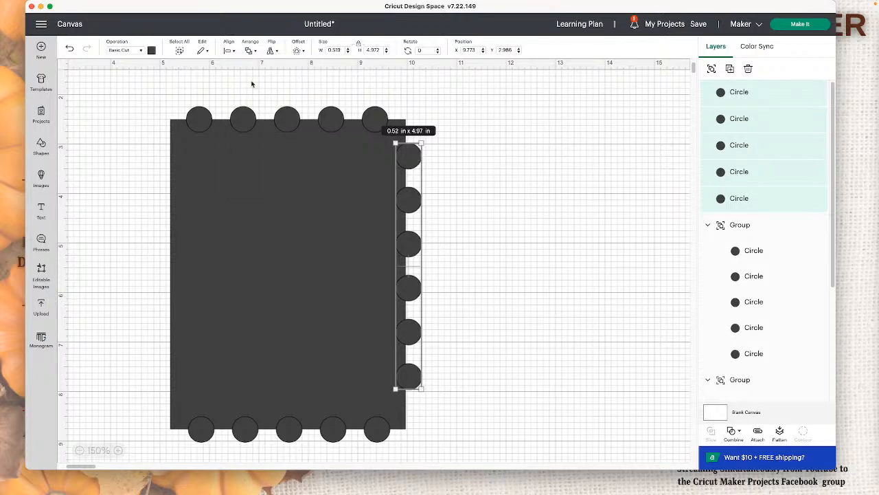
pyautogui.click(229, 51)
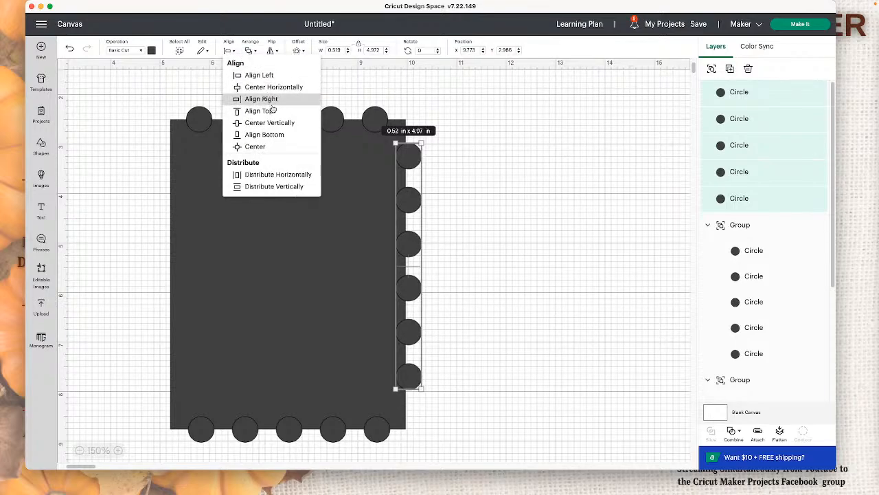
pyautogui.click(260, 187)
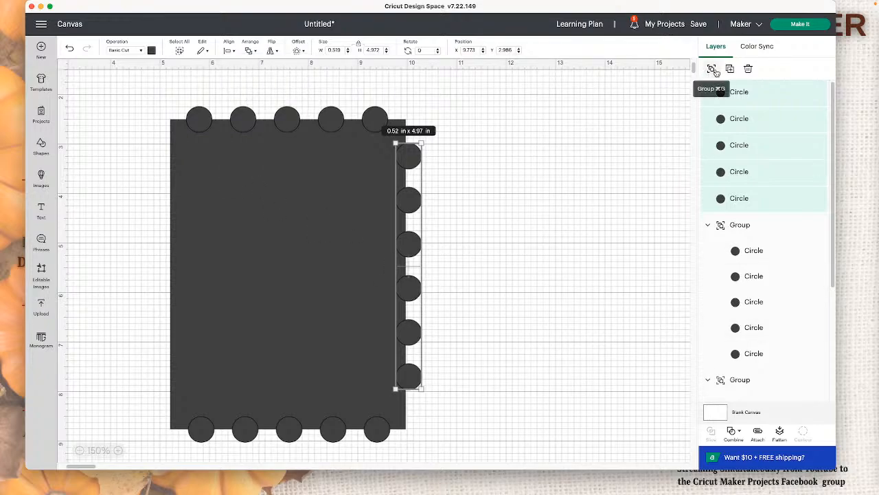
# Step: Duplicate the six ungrouped right-edge circles and place the copy over the rectangle's left edge
pyautogui.click(712, 68)
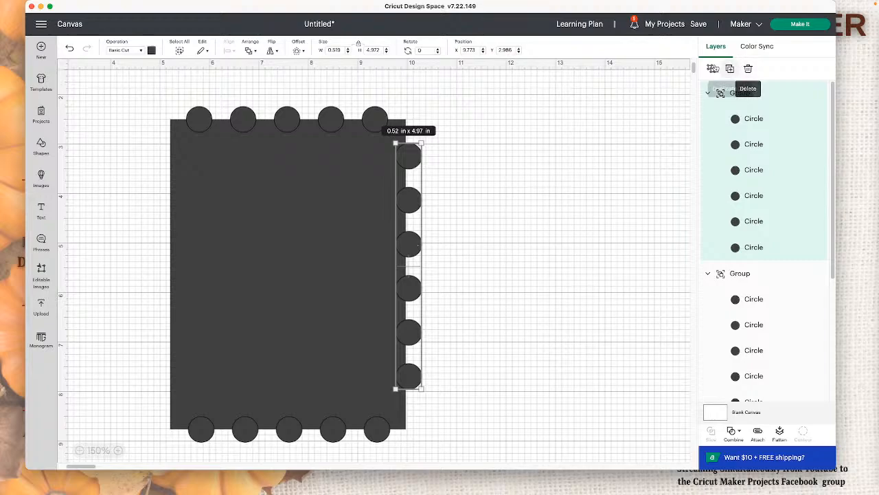
pyautogui.click(712, 69)
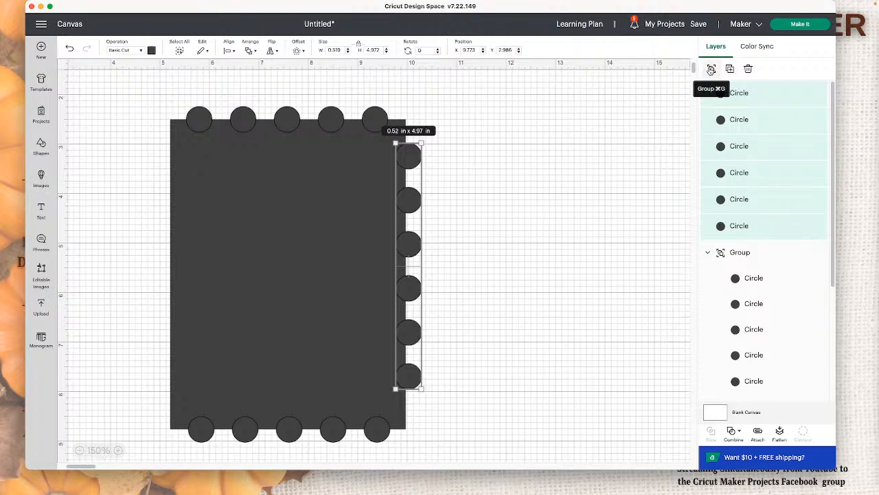
pyautogui.click(730, 71)
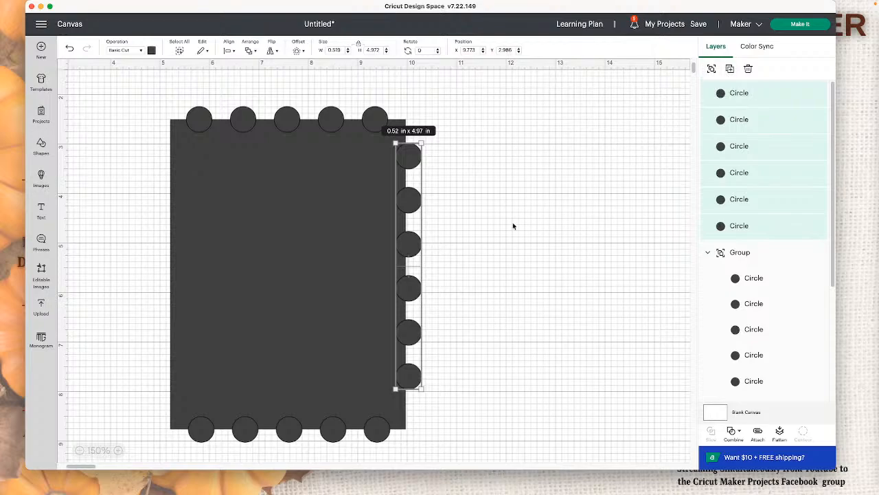
pyautogui.moveTo(138, 218); pyautogui.dragTo(172, 275)
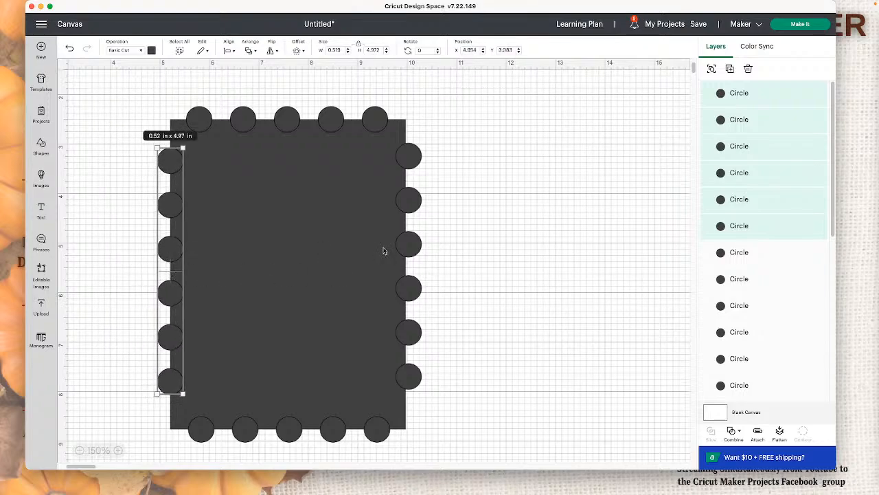
# Step: Apply Align Right to the six right-edge circles, group them, and shift the group halfway over the edge
pyautogui.click(404, 249)
pyautogui.click(436, 178)
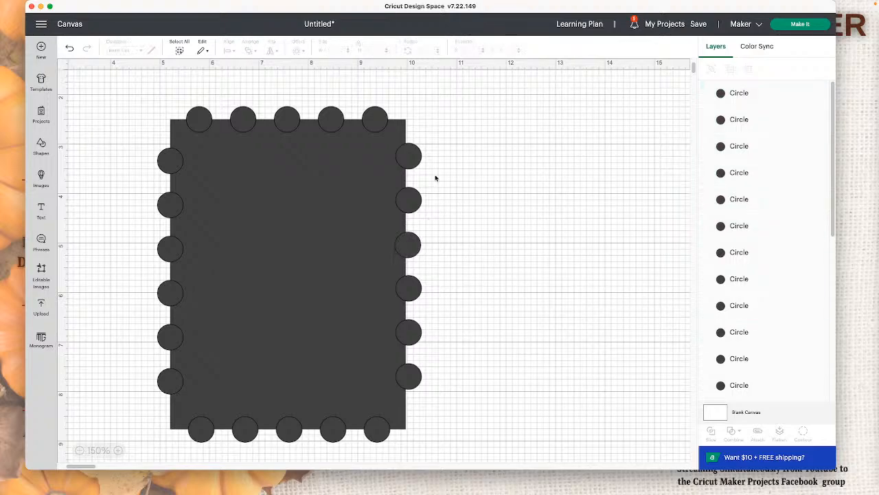
pyautogui.moveTo(419, 136); pyautogui.dragTo(433, 394)
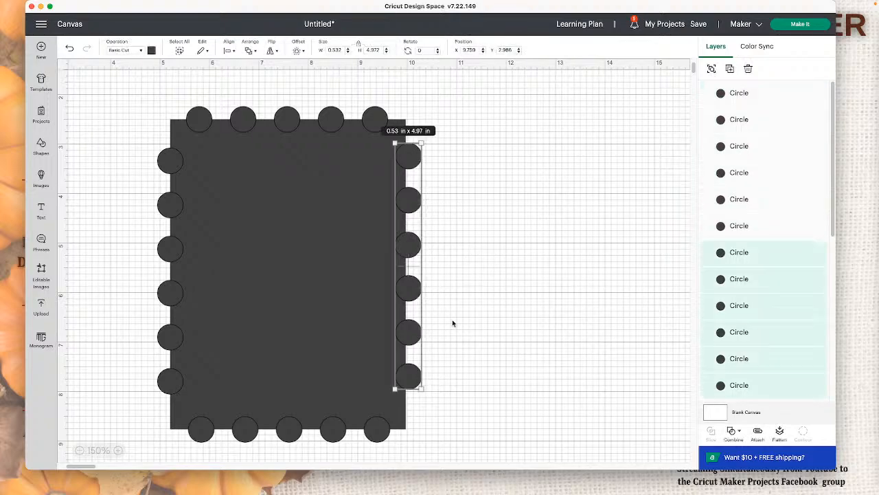
pyautogui.click(229, 52)
pyautogui.click(260, 98)
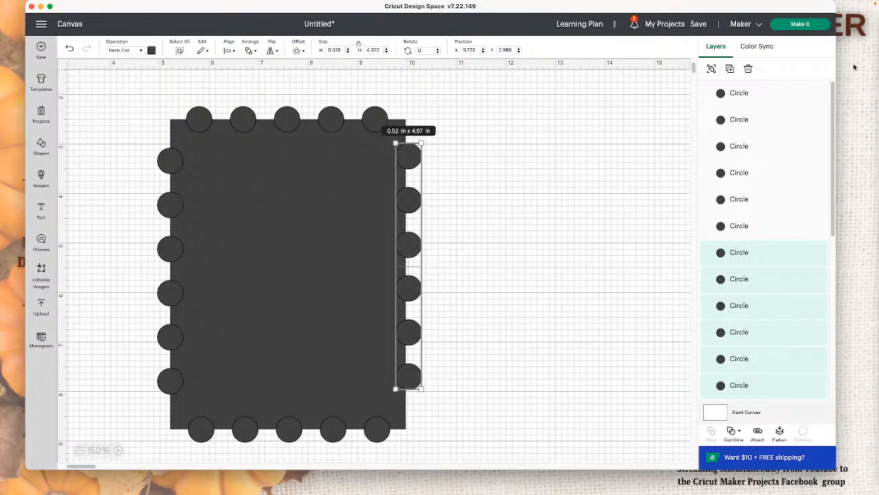
pyautogui.click(712, 68)
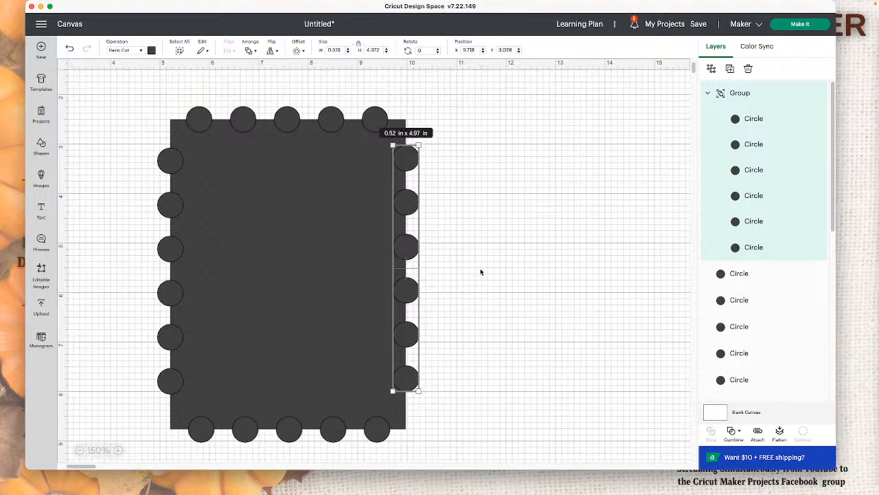
# Step: Center the grouped right-edge column of circles vertically on the rectangle
pyautogui.click(425, 273)
pyautogui.moveTo(425, 273); pyautogui.dragTo(40, 250)
pyautogui.click(230, 51)
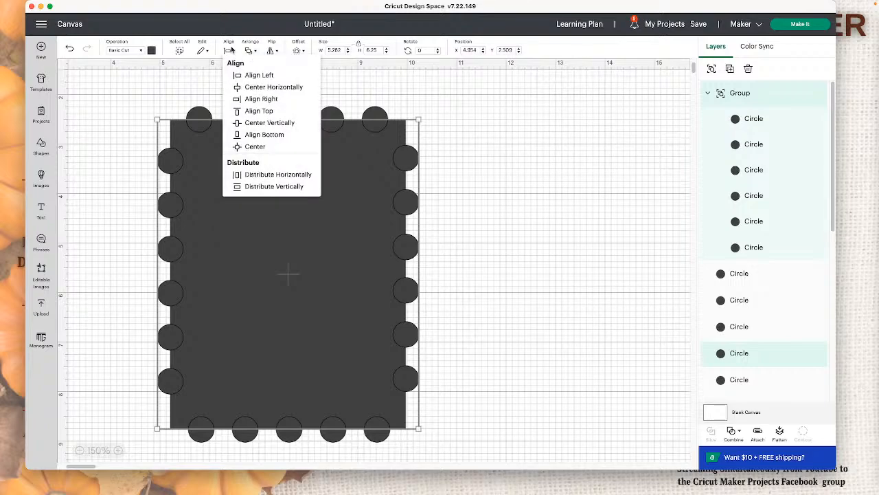
pyautogui.click(259, 123)
pyautogui.click(574, 302)
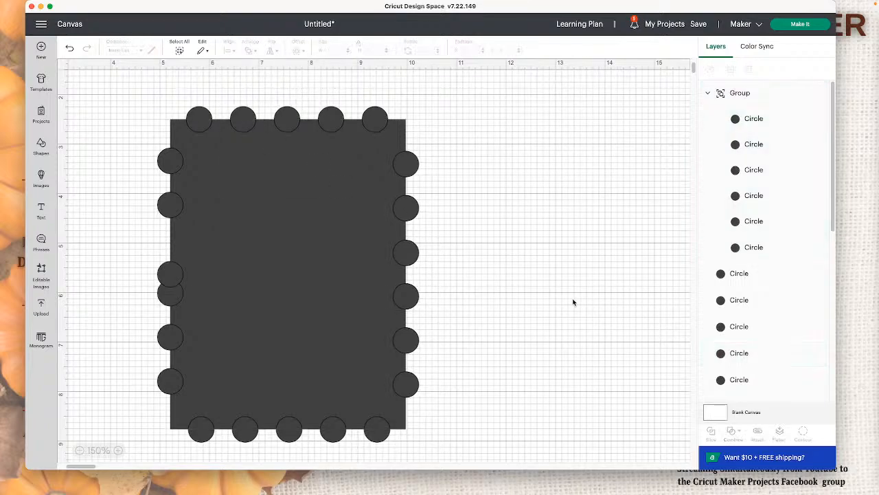
# Step: Delete all six loose circles along the rectangle's left edge
pyautogui.click(176, 278)
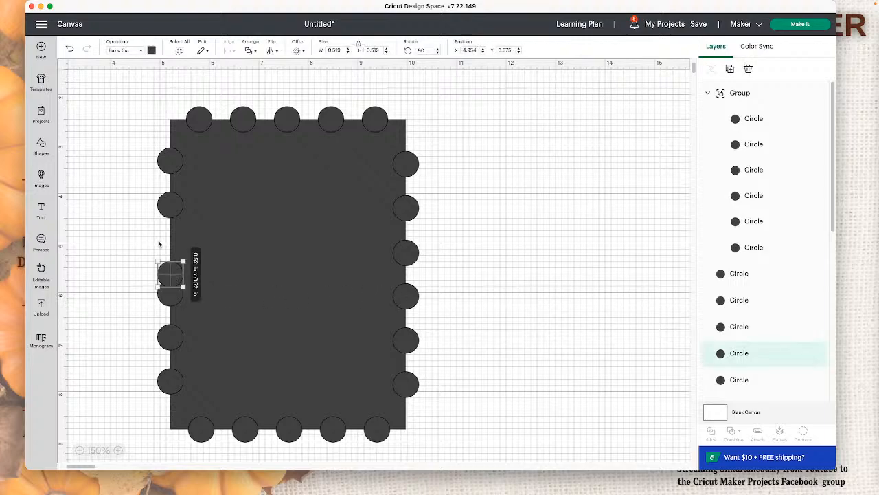
pyautogui.click(169, 172)
pyautogui.press('Delete')
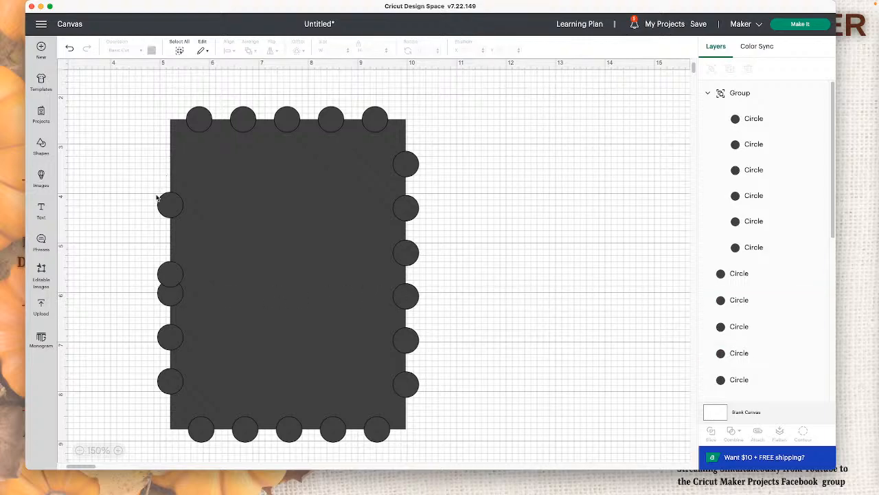
pyautogui.click(160, 203)
pyautogui.press('Delete')
pyautogui.click(167, 272)
pyautogui.press('Delete')
pyautogui.click(173, 297)
pyautogui.press('Delete')
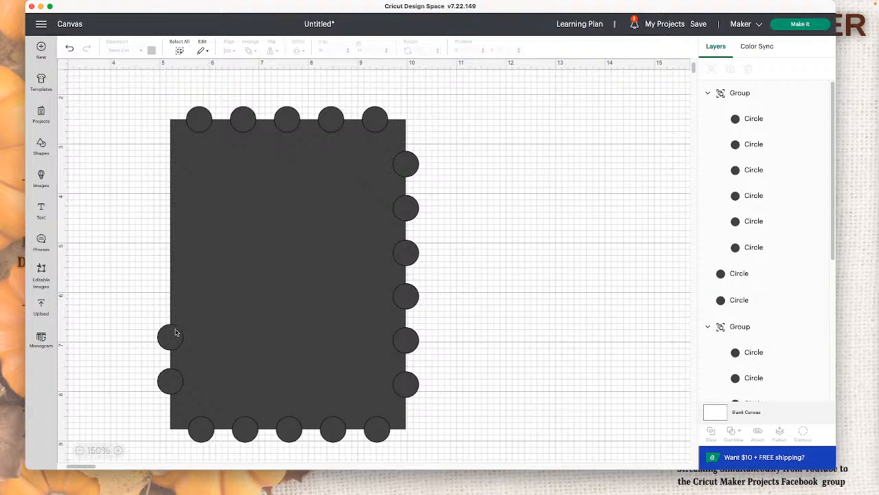
pyautogui.click(173, 337)
pyautogui.press('Delete')
pyautogui.click(172, 379)
pyautogui.press('Delete')
# Step: Duplicate the grouped right-edge column and place the copy halfway over the rectangle's left edge
pyautogui.click(414, 331)
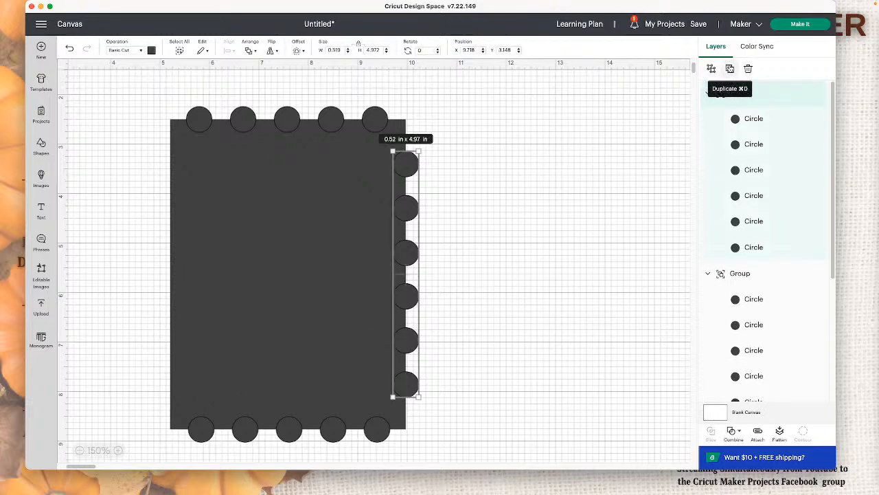
pyautogui.click(730, 68)
pyautogui.moveTo(149, 245); pyautogui.dragTo(163, 246)
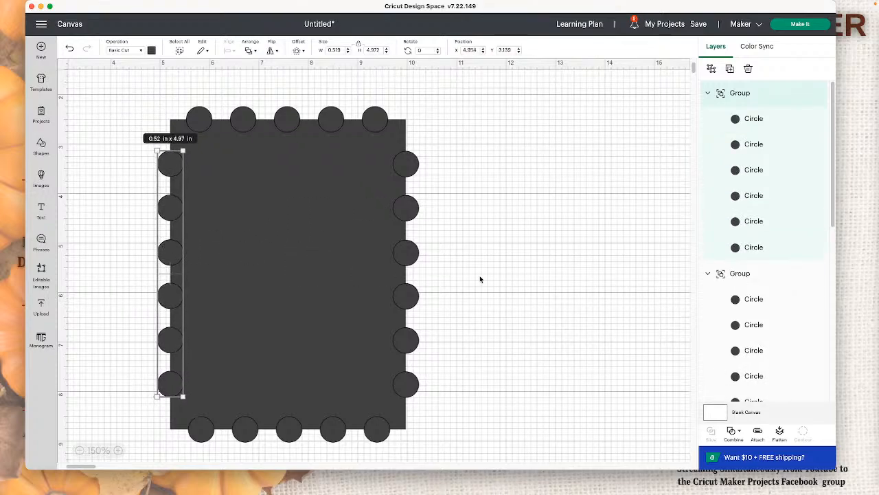
pyautogui.click(482, 280)
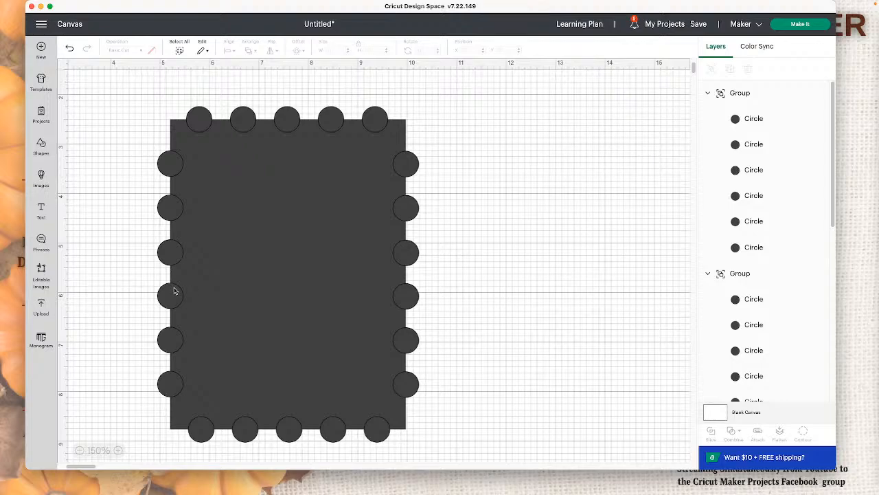
# Step: Center the left and right circle columns vertically with each other and weld them together
pyautogui.click(175, 290)
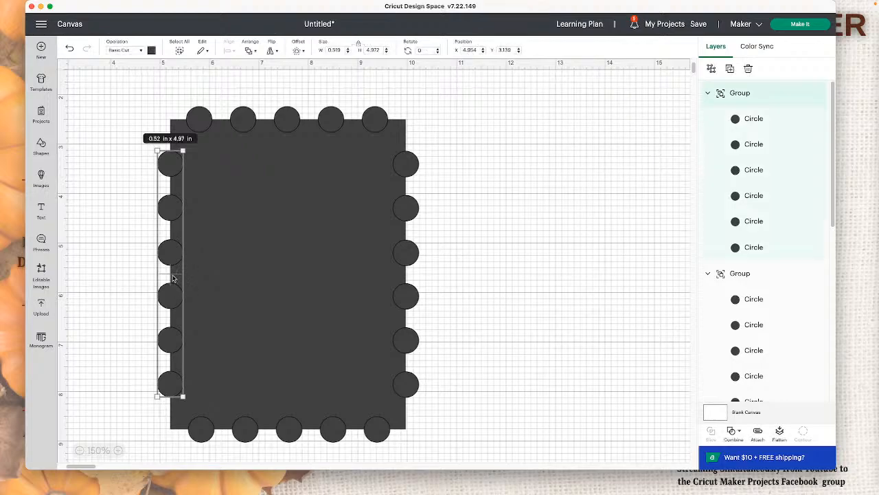
pyautogui.keyDown('shift'); pyautogui.click(404, 259); pyautogui.keyUp('shift')
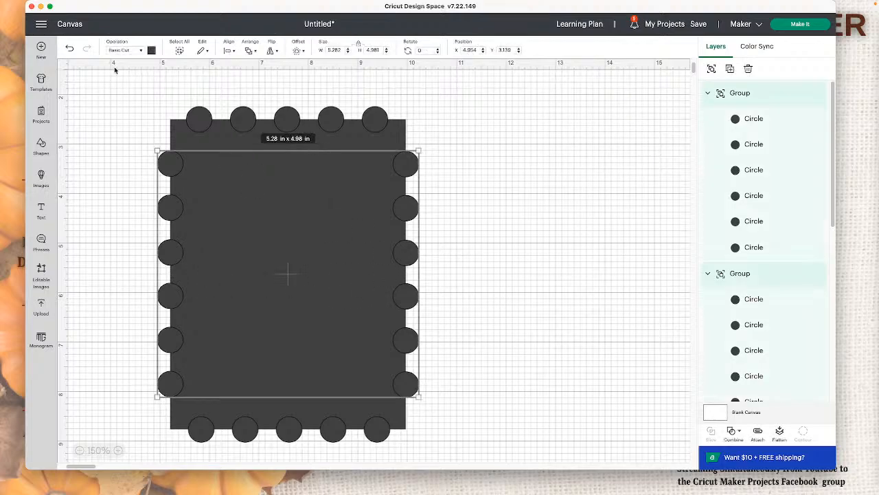
pyautogui.click(227, 52)
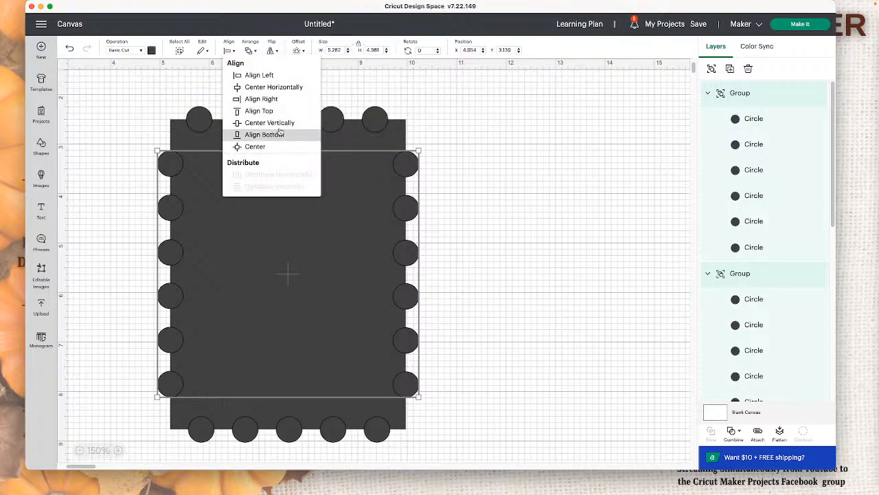
pyautogui.click(279, 127)
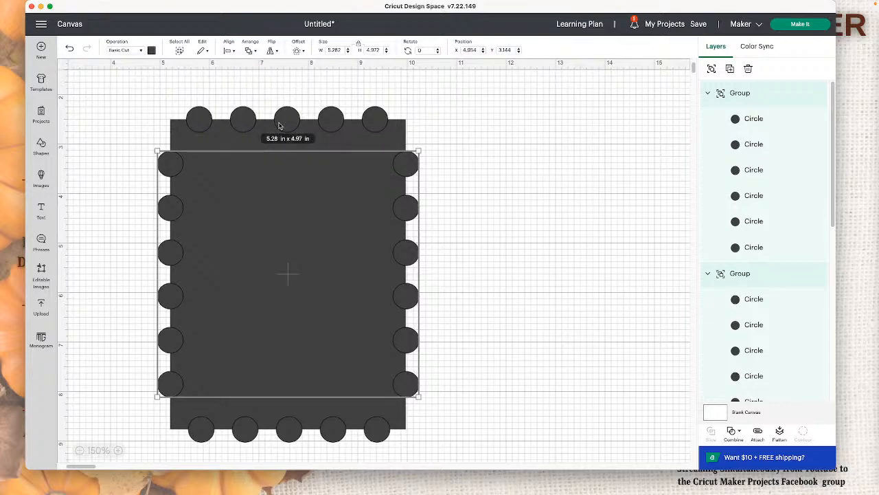
pyautogui.click(734, 432)
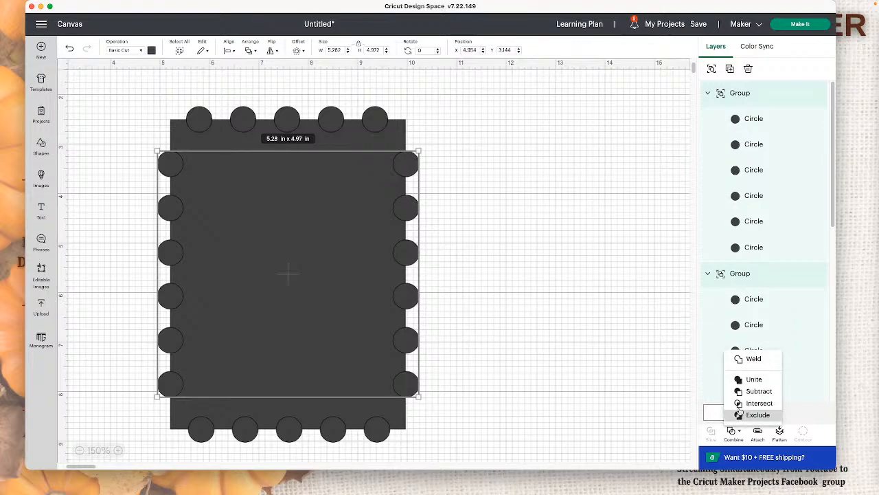
pyautogui.click(750, 359)
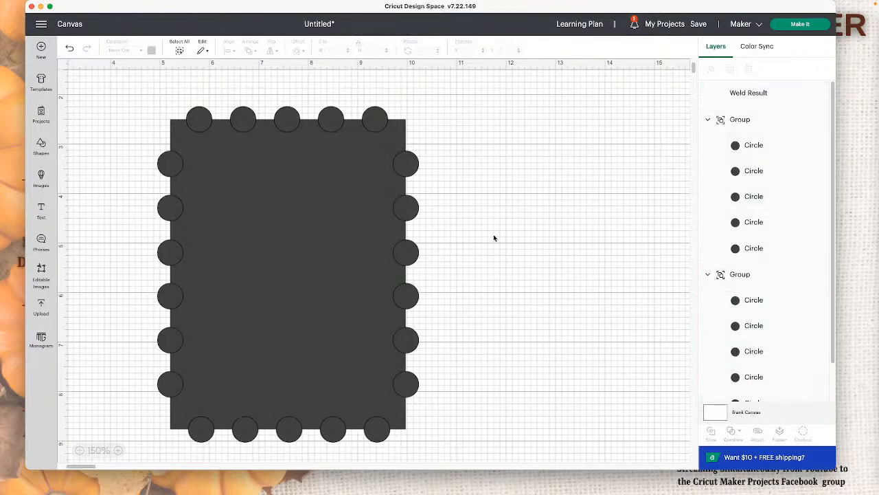
# Step: Center the top and bottom circle rows horizontally with each other and weld them together
pyautogui.click(406, 207)
pyautogui.click(353, 122)
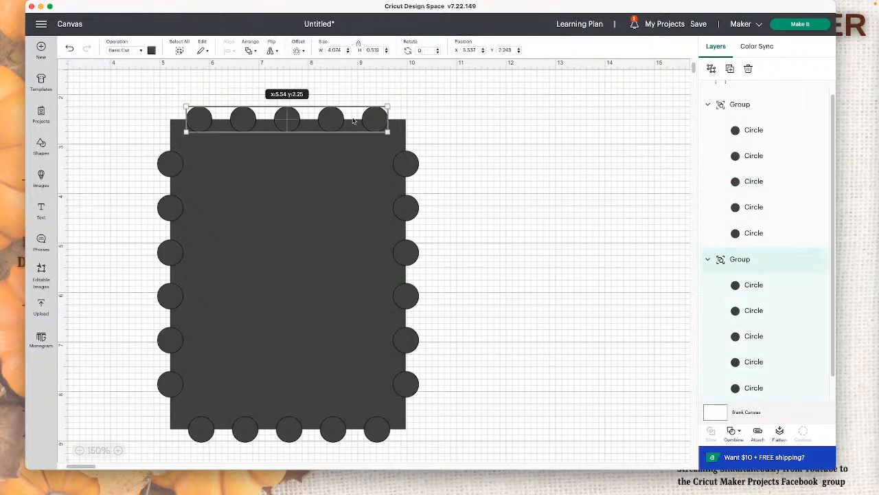
pyautogui.keyDown('shift'); pyautogui.click(325, 430); pyautogui.keyUp('shift')
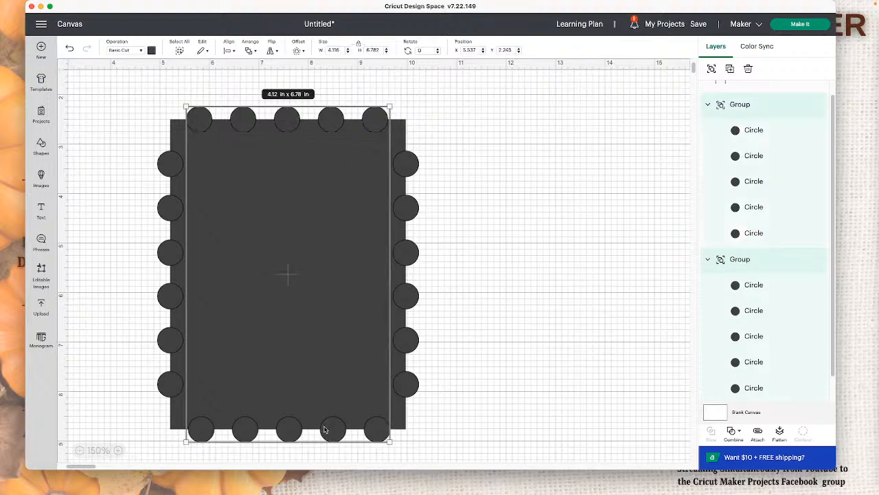
pyautogui.click(231, 51)
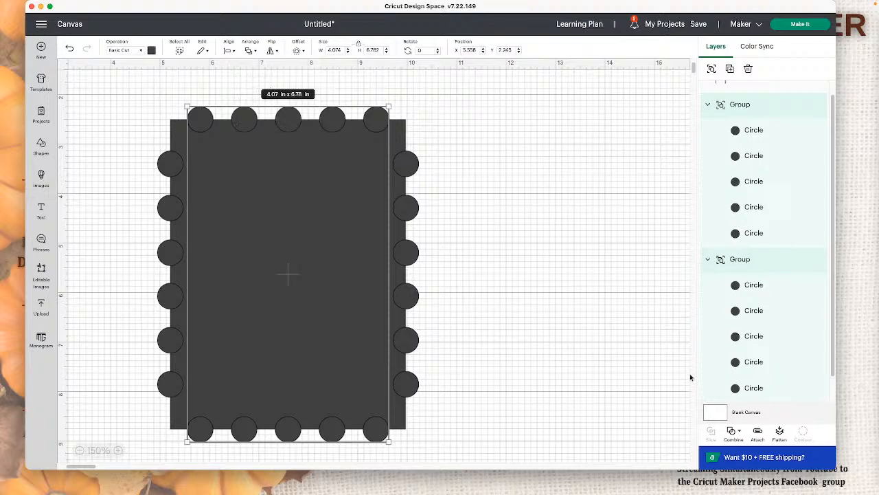
pyautogui.click(738, 432)
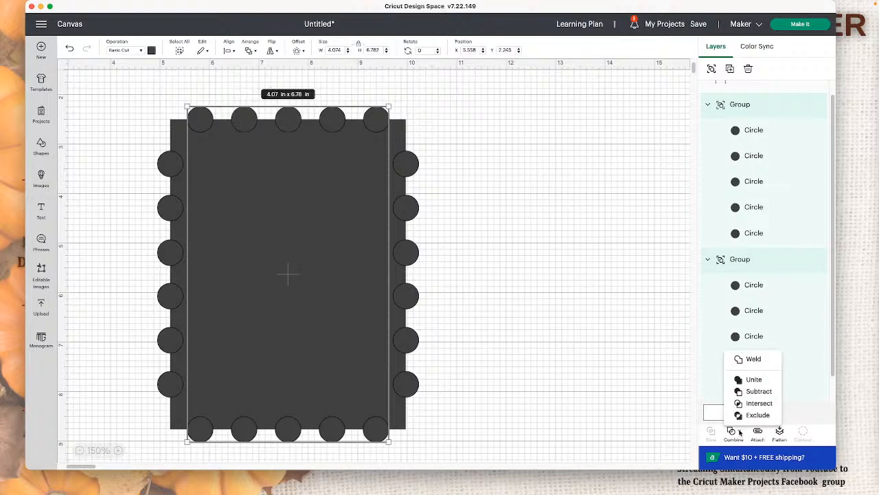
pyautogui.click(746, 359)
# Step: Align the welded side columns and the welded top and bottom rows with Align Bottom
pyautogui.click(364, 117)
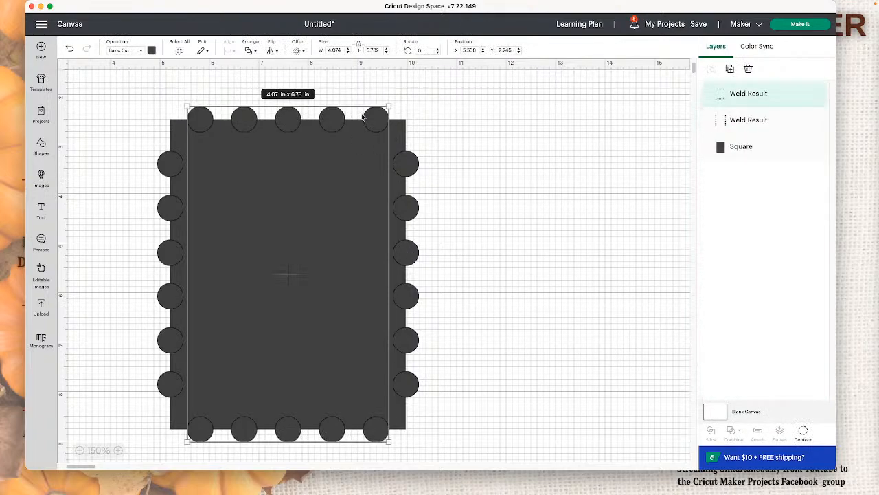
pyautogui.keyDown('shift'); pyautogui.click(759, 121); pyautogui.keyUp('shift')
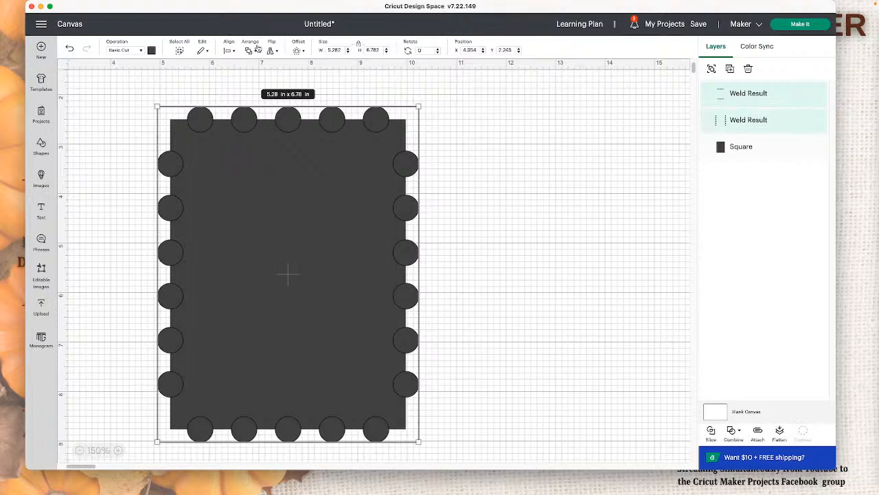
pyautogui.click(231, 51)
pyautogui.click(273, 137)
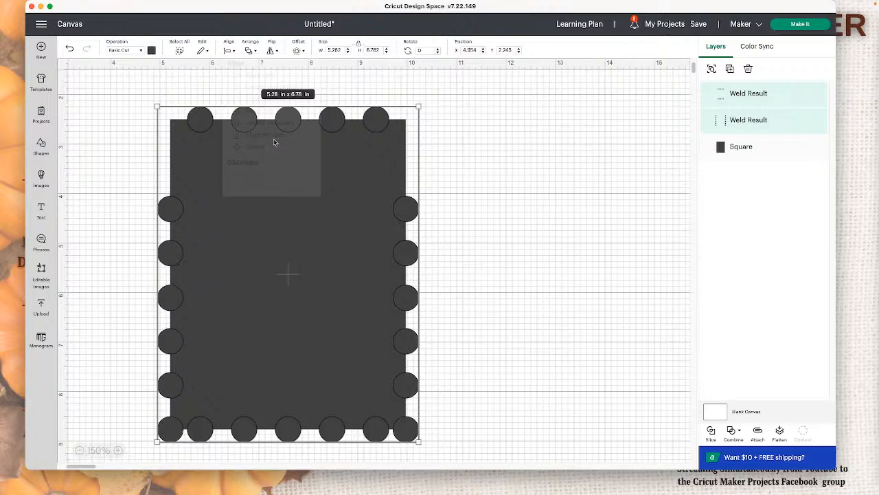
# Step: Center the welded side columns and the welded top and bottom rows on the rectangle using Center alignment
pyautogui.click(510, 279)
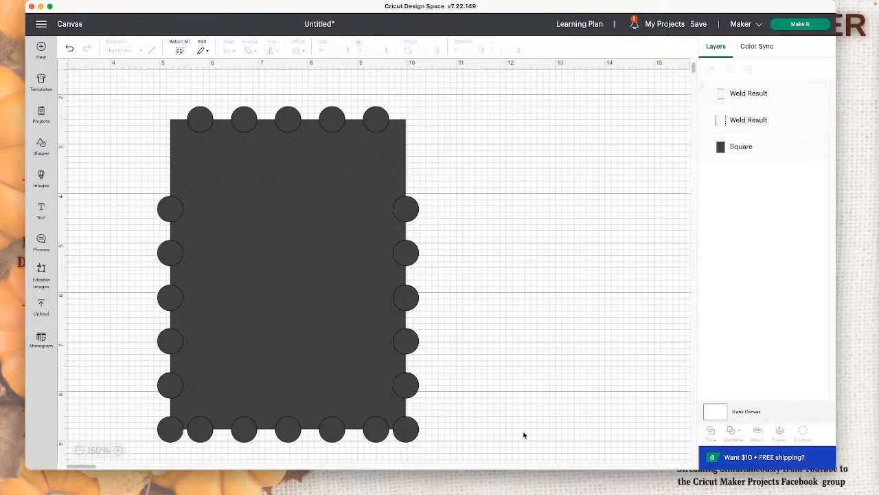
pyautogui.moveTo(581, 430); pyautogui.dragTo(72, 114)
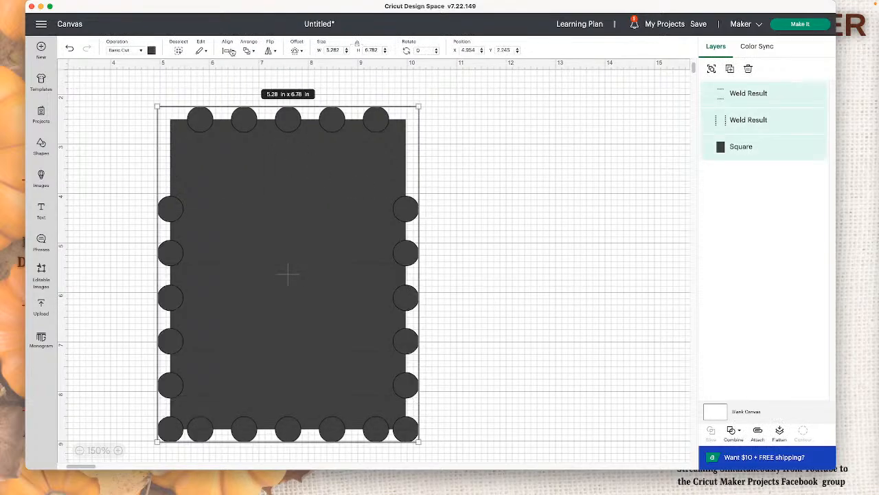
pyautogui.click(231, 51)
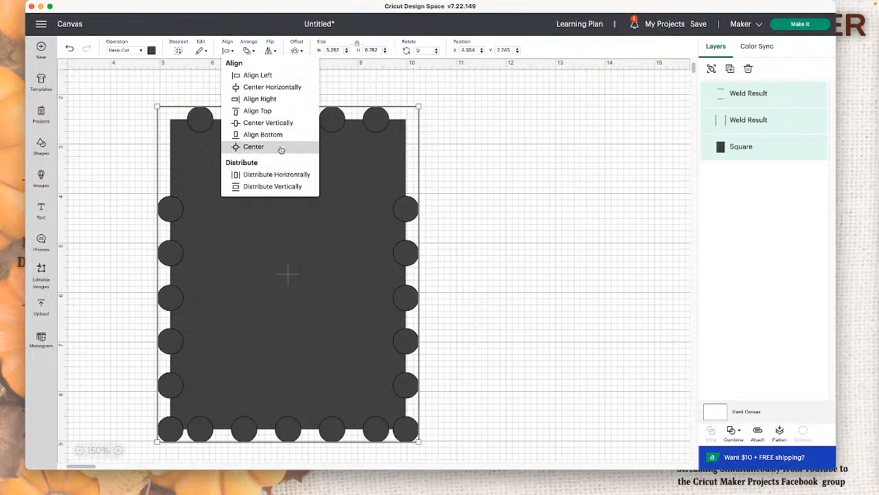
pyautogui.click(281, 147)
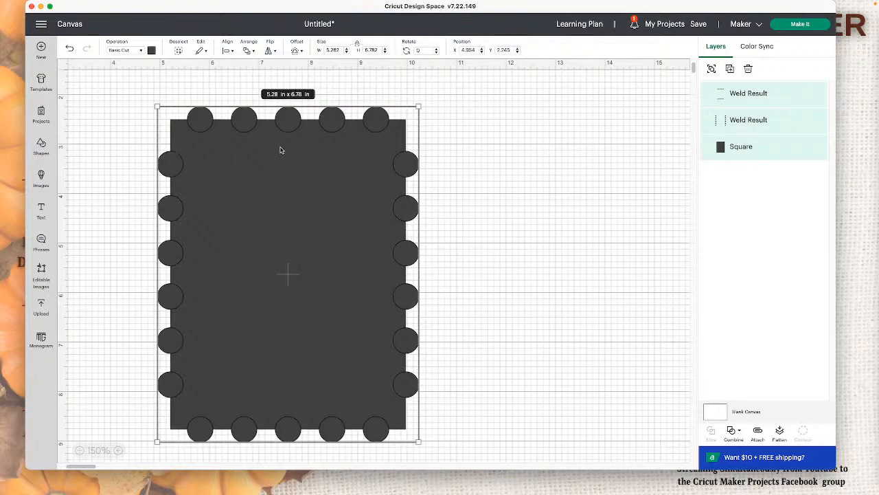
pyautogui.click(585, 313)
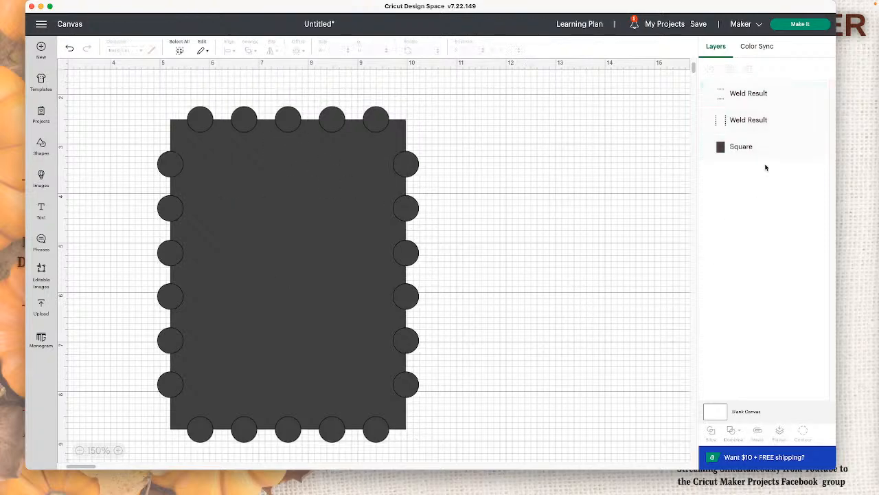
# Step: Weld the side circle columns and the top and bottom circle rows into a single layer
pyautogui.click(765, 102)
pyautogui.keyDown('shift'); pyautogui.click(779, 120); pyautogui.keyUp('shift')
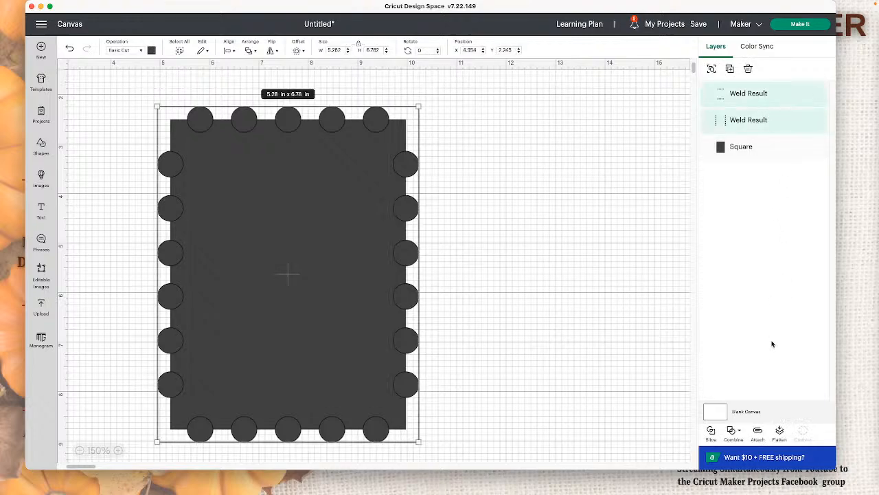
pyautogui.click(739, 429)
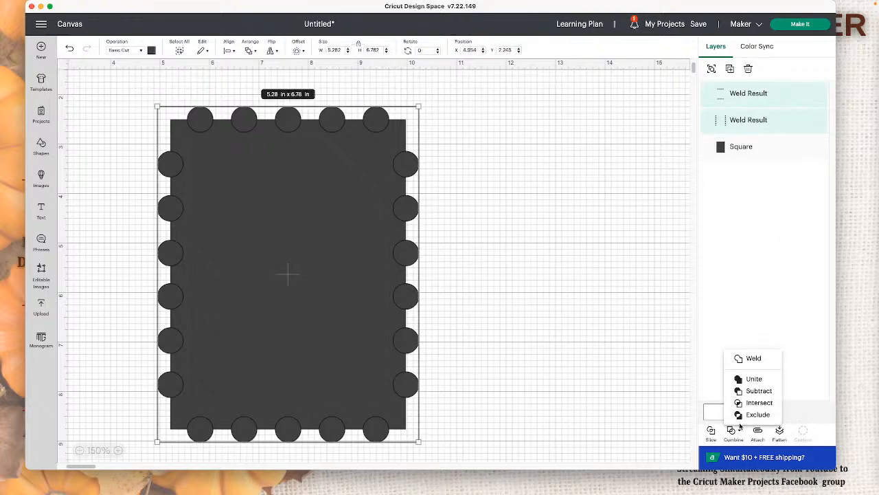
pyautogui.click(754, 358)
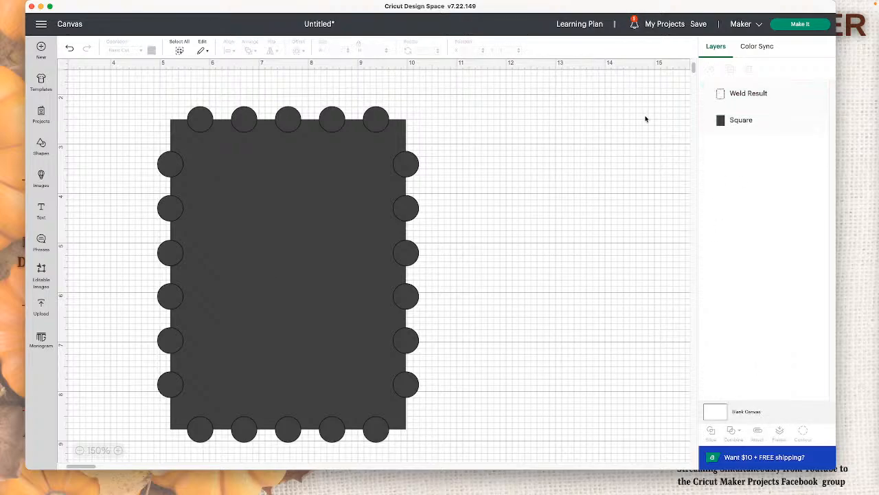
# Step: Subtract the welded circle border from the rectangle to cut the stamp edge
pyautogui.moveTo(538, 291); pyautogui.dragTo(111, 166)
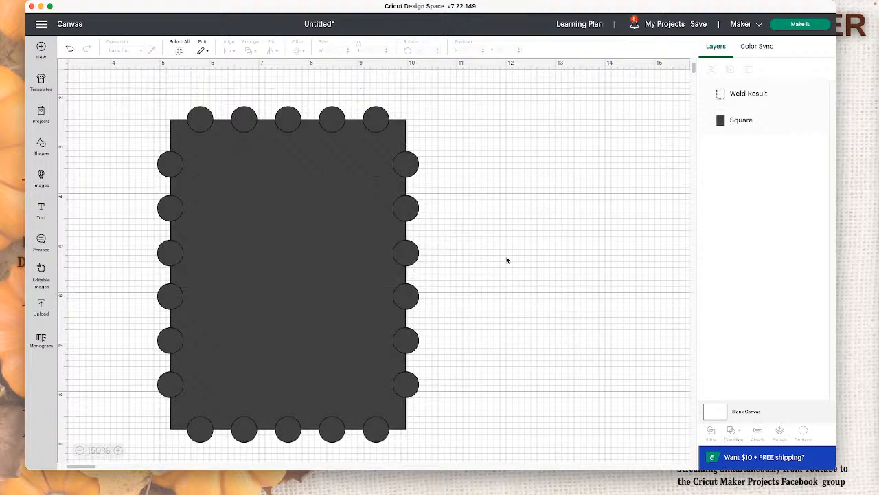
pyautogui.moveTo(584, 187); pyautogui.dragTo(92, 249)
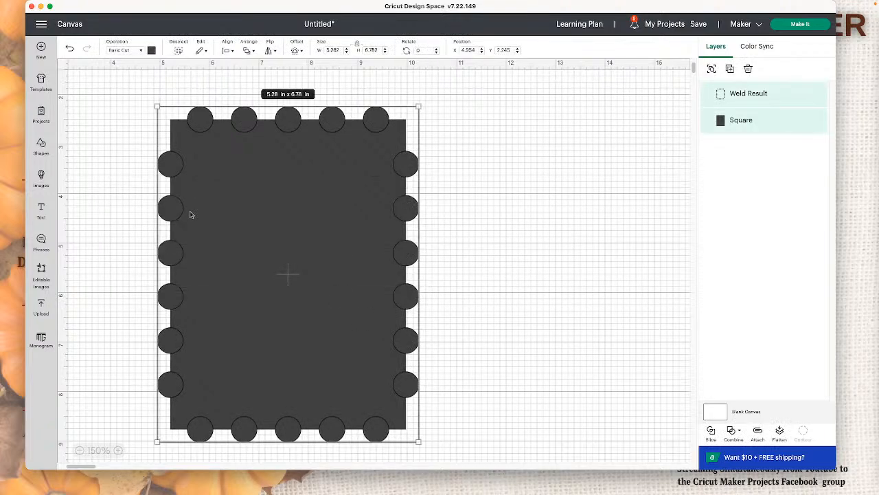
pyautogui.click(733, 430)
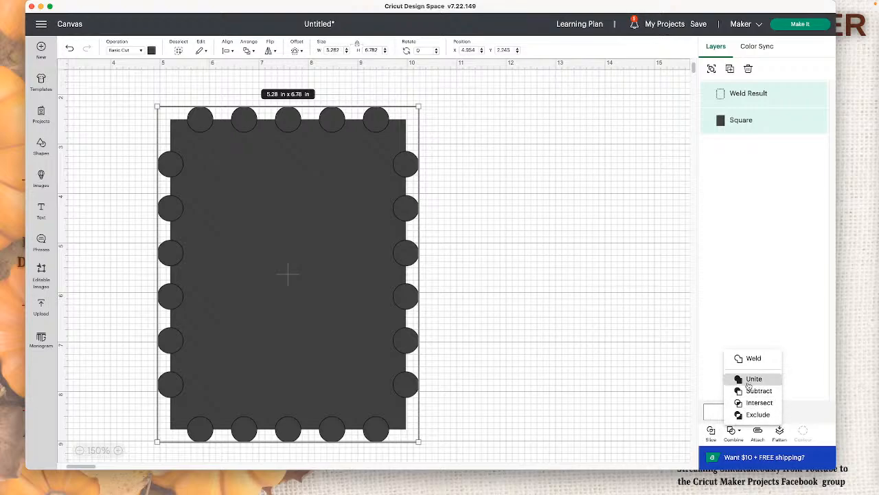
pyautogui.click(756, 390)
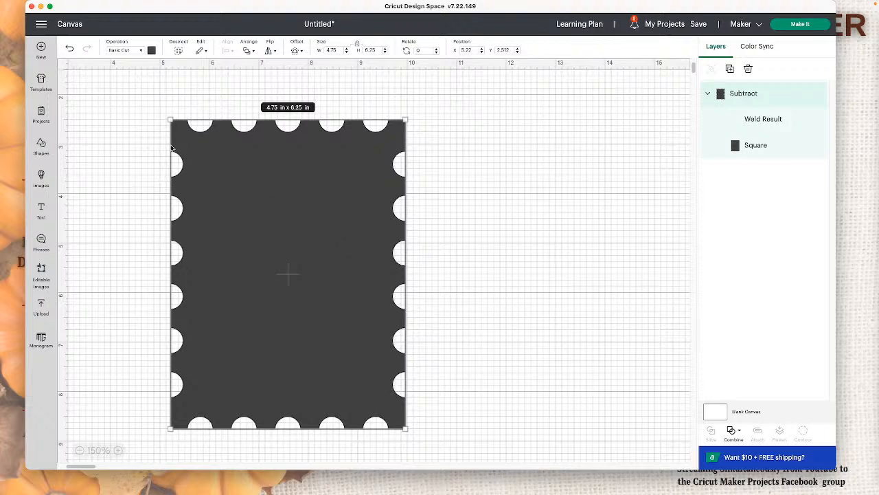
pyautogui.click(463, 141)
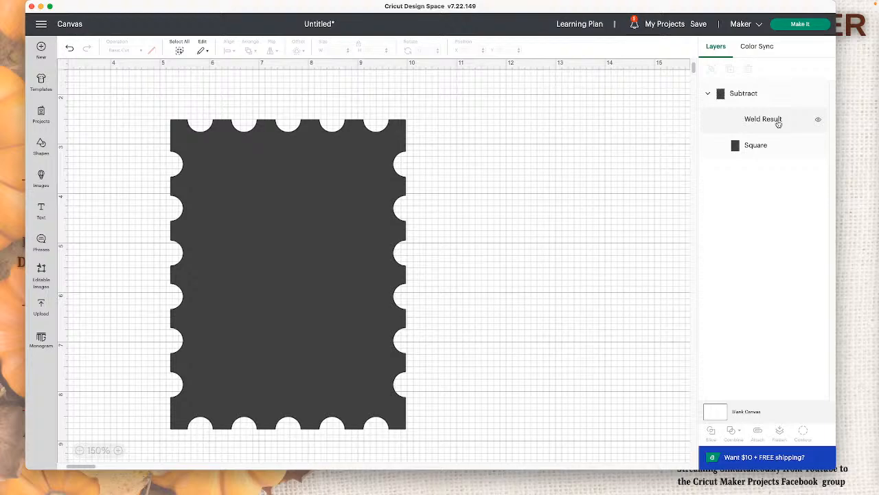
# Step: Merge the subtracted stamp's layers into one shape and move it to about X 3.8, Y 2.1 in on the canvas
pyautogui.rightClick(746, 95)
pyautogui.click(780, 351)
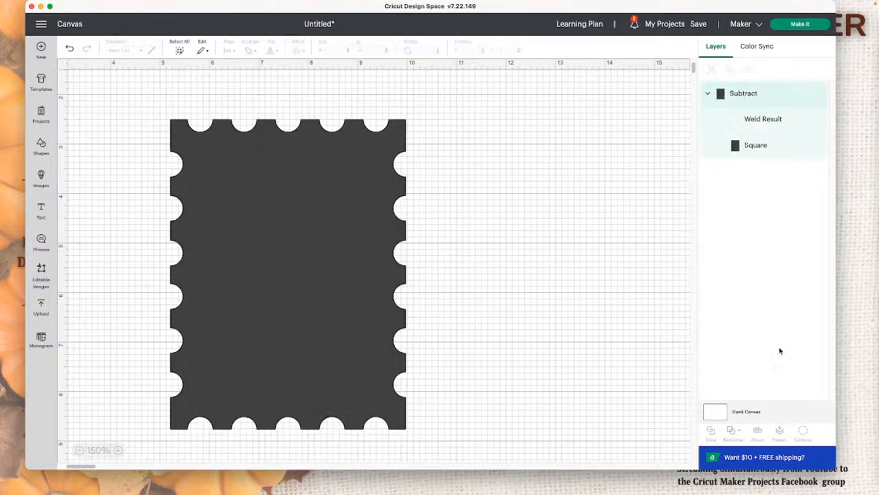
pyautogui.click(595, 297)
pyautogui.moveTo(371, 258); pyautogui.dragTo(310, 236)
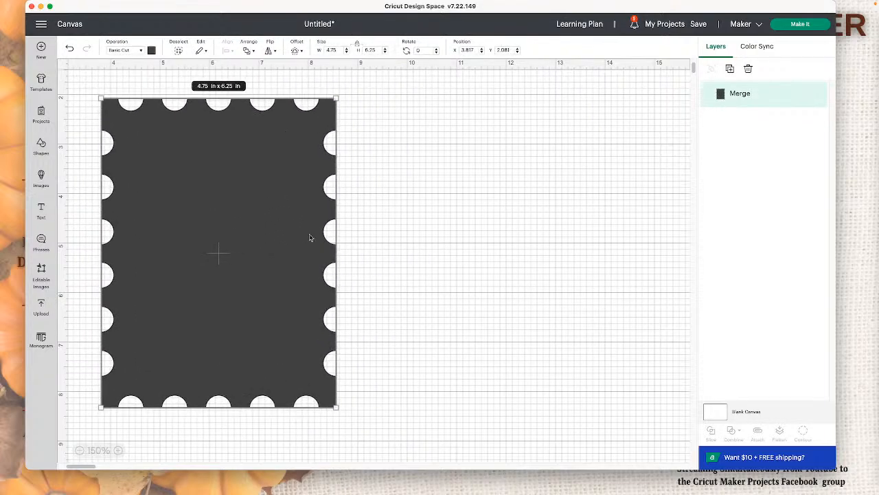
pyautogui.click(446, 237)
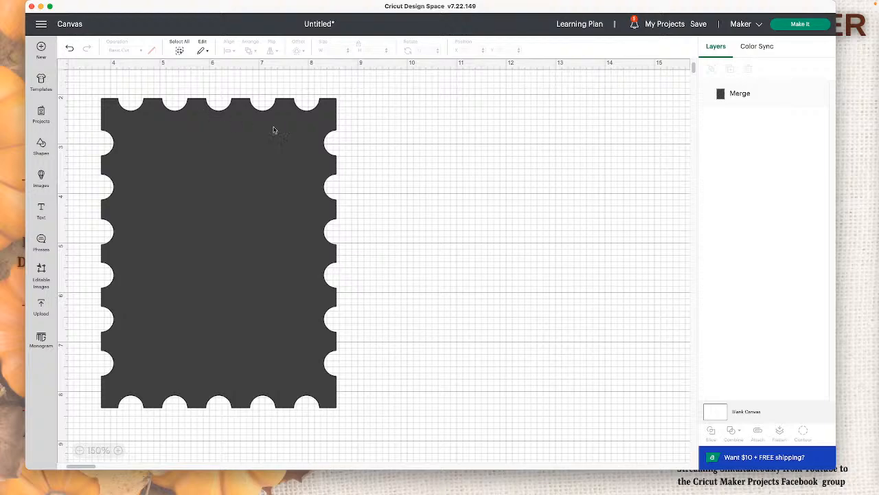
pyautogui.hscroll(-1, 289, 131)
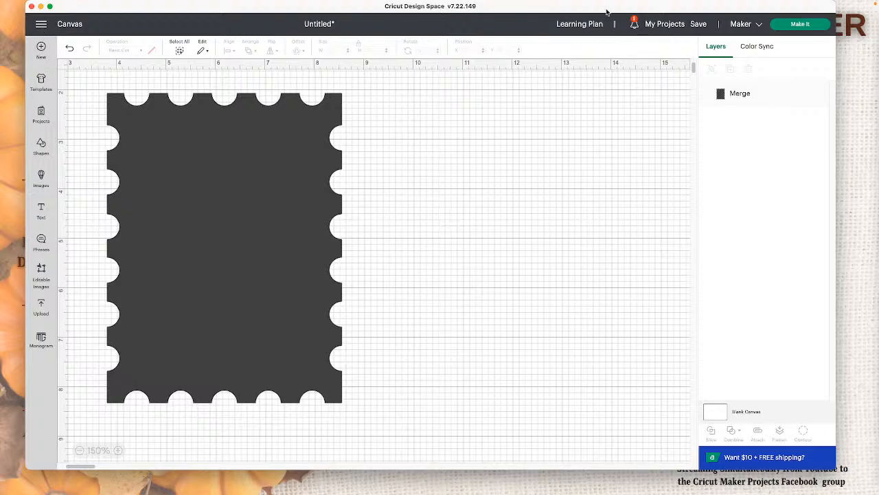
# Step: Open the saved project "Felt Ornaments - tags 11182022" from My Projects and view its second photo
pyautogui.click(682, 27)
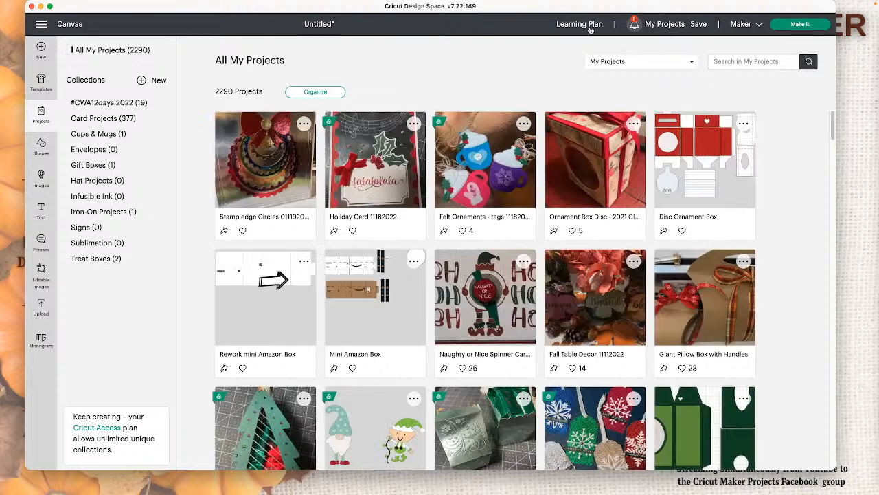
pyautogui.click(485, 158)
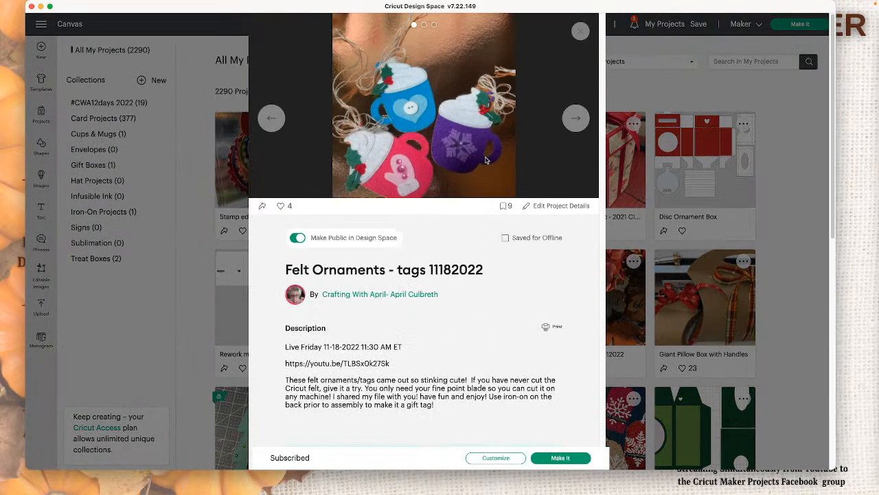
pyautogui.click(579, 122)
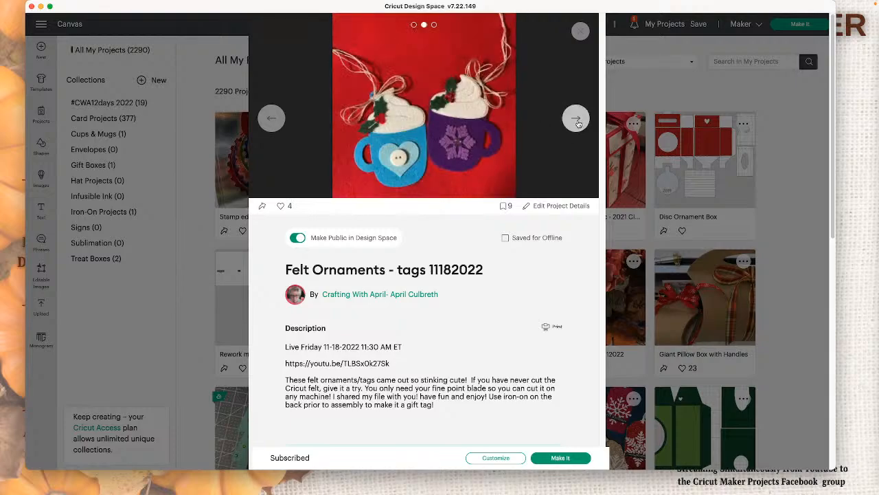